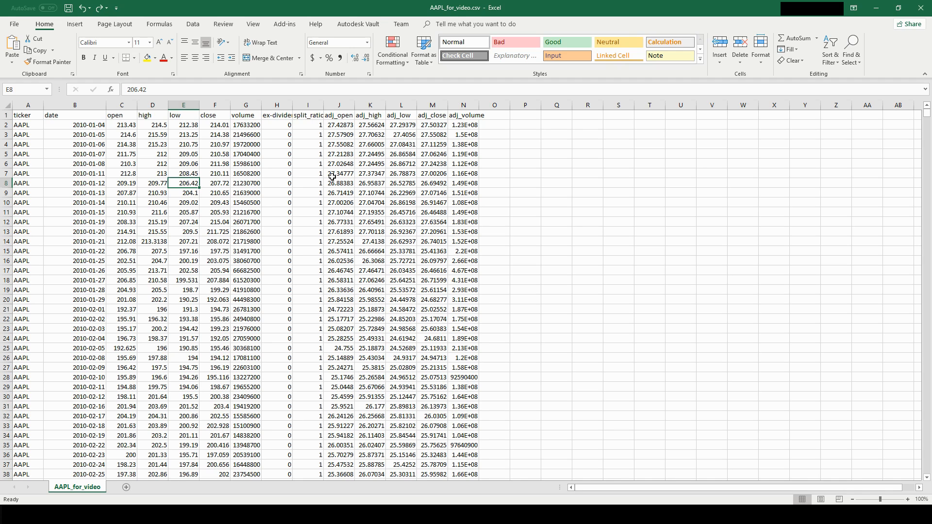
left_click(268, 143)
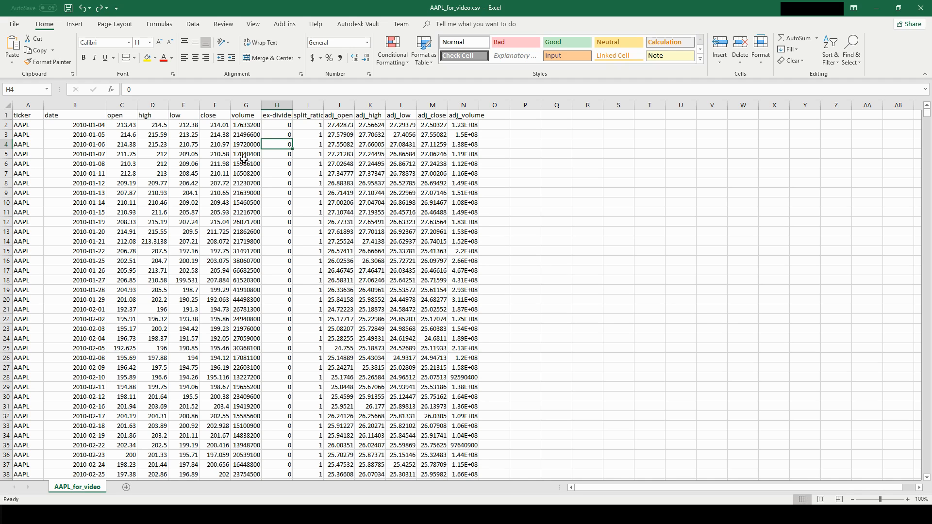
left_click(433, 145)
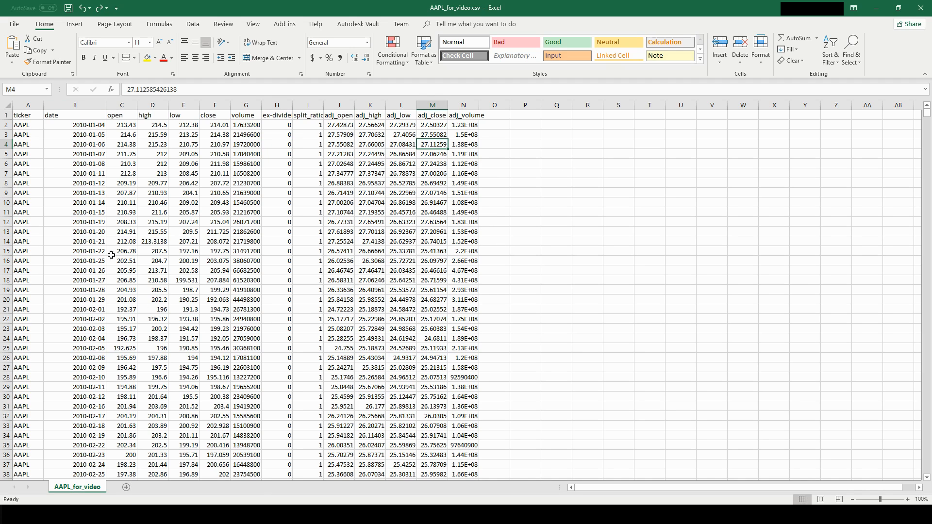
left_click(88, 127)
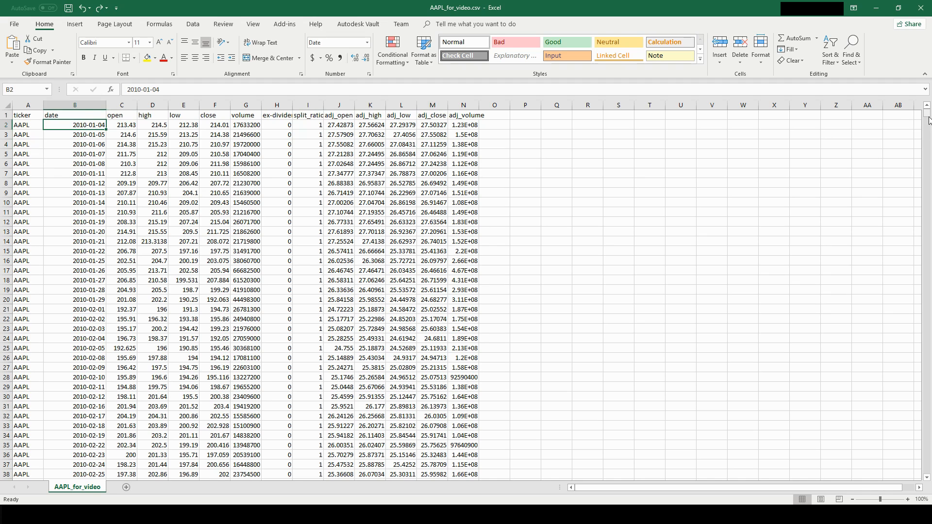
mouse_move(927, 115)
left_mouse_down()
mouse_move(920, 316)
mouse_move(927, 262)
mouse_move(894, 190)
mouse_move(896, 174)
mouse_move(920, 216)
mouse_move(927, 113)
left_mouse_up()
Step: Insert a blank column before the ex-dividend column and give it the header "return"
right_click(277, 105)
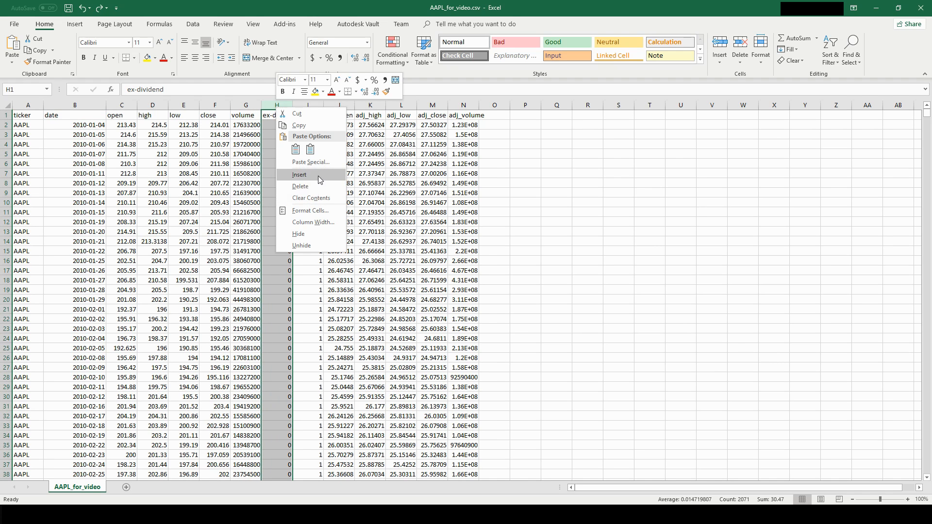
left_click(318, 176)
left_click(278, 114)
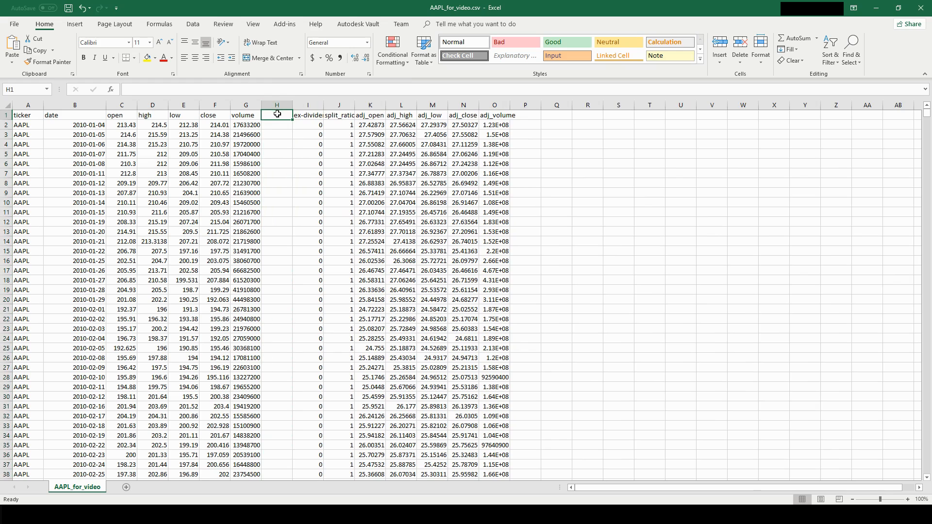
type("re")
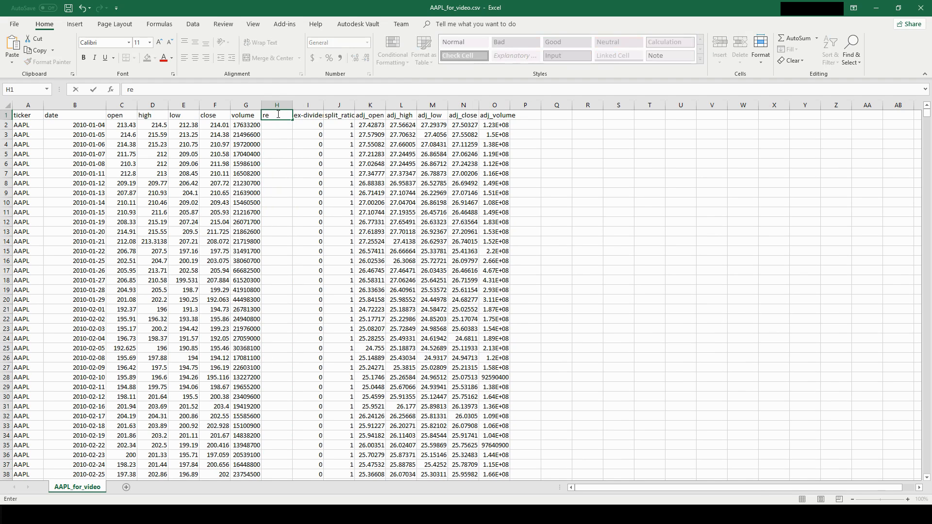
type("turn")
key("Return")
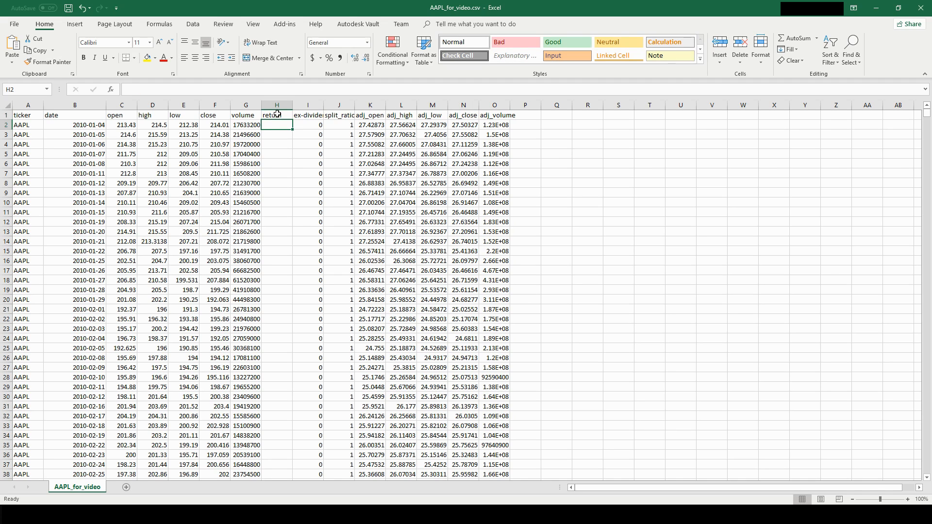
Step: Begin an IF formula in H2 that tests whether the next day's close minus the current close exceeds zero, F3-F2>0
type("=")
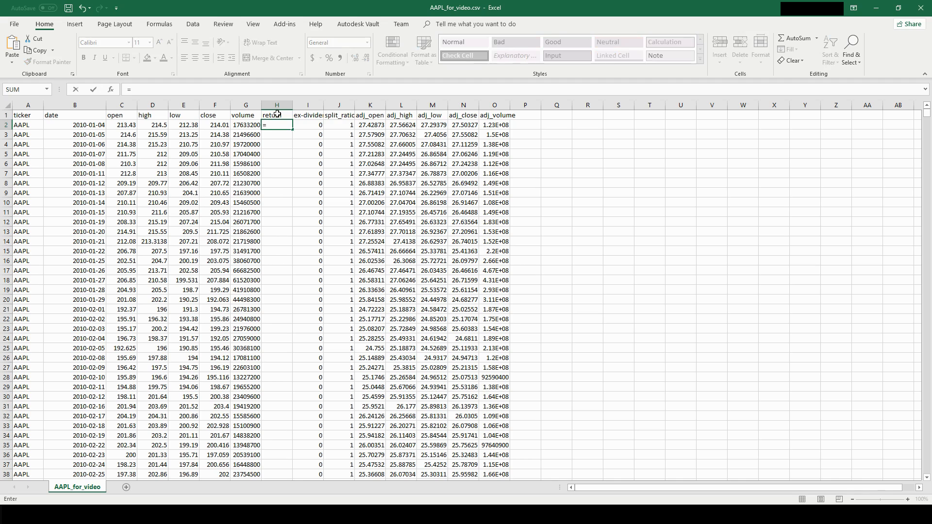
type("IF(")
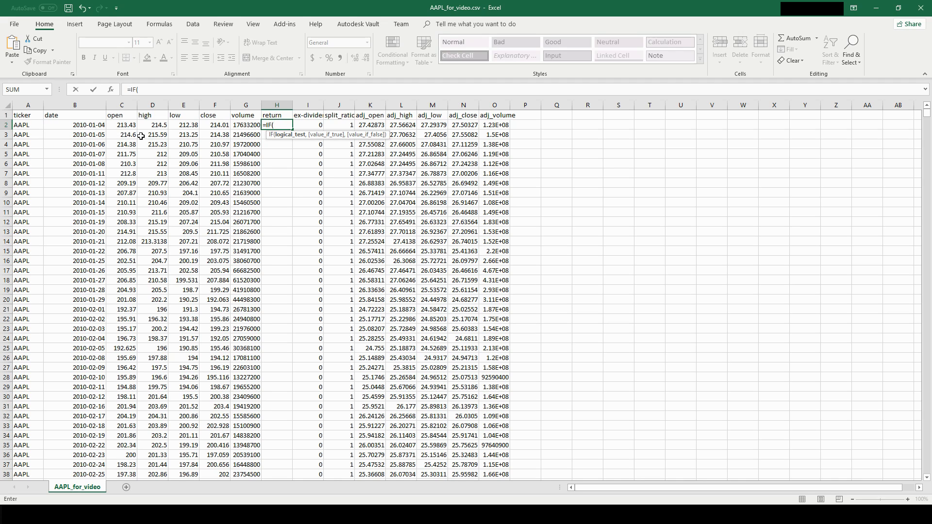
left_click(215, 136)
type("-")
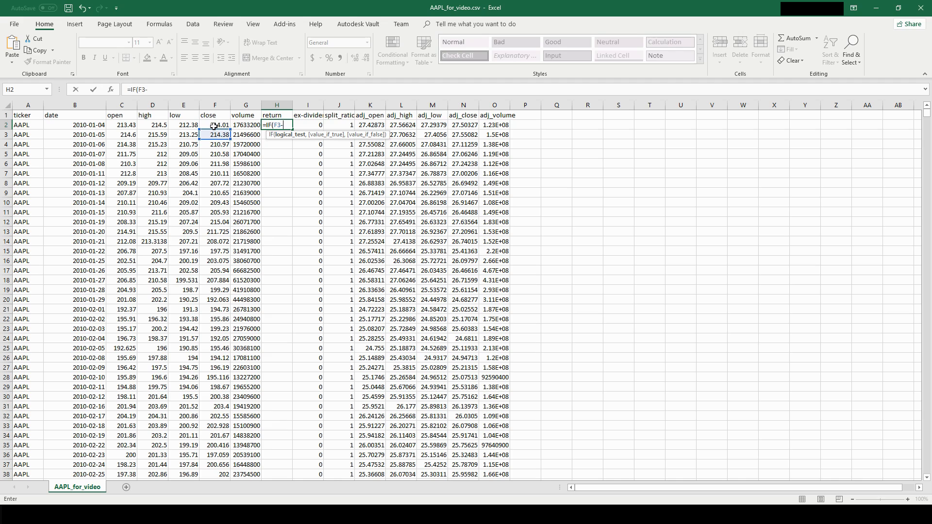
left_click(214, 126)
type(">")
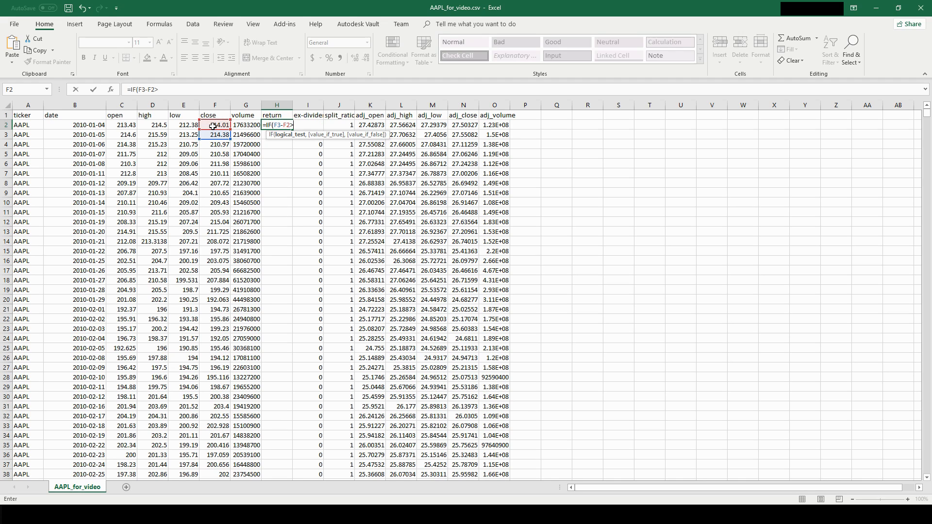
type("0")
Step: Enclose F3-F2 in parentheses and complete the H2 formula as =IF((F3-F2)>0,1,0)
left_click(161, 89)
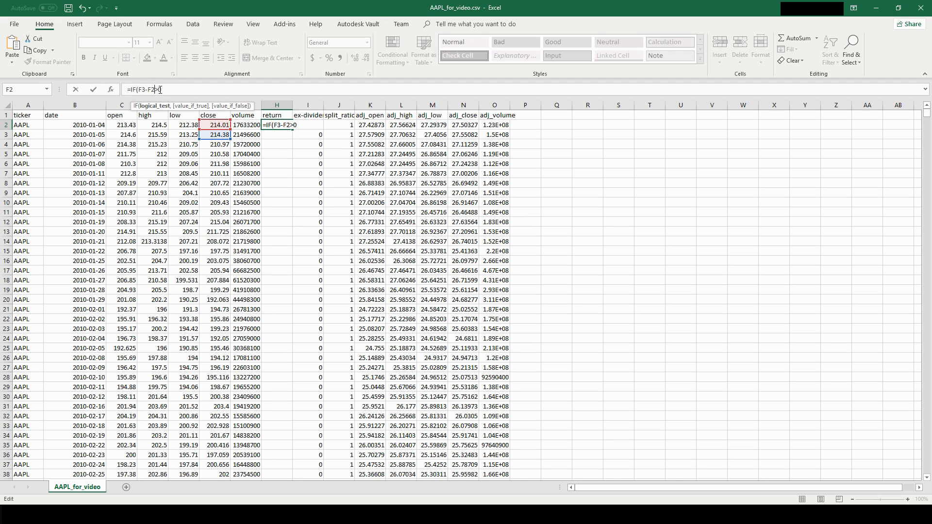
key("Left")
key("Left")
type(")")
key("Left")
key("Left")
key("Left")
key("Left")
key("Left")
key("Left")
type("(")
type(",")
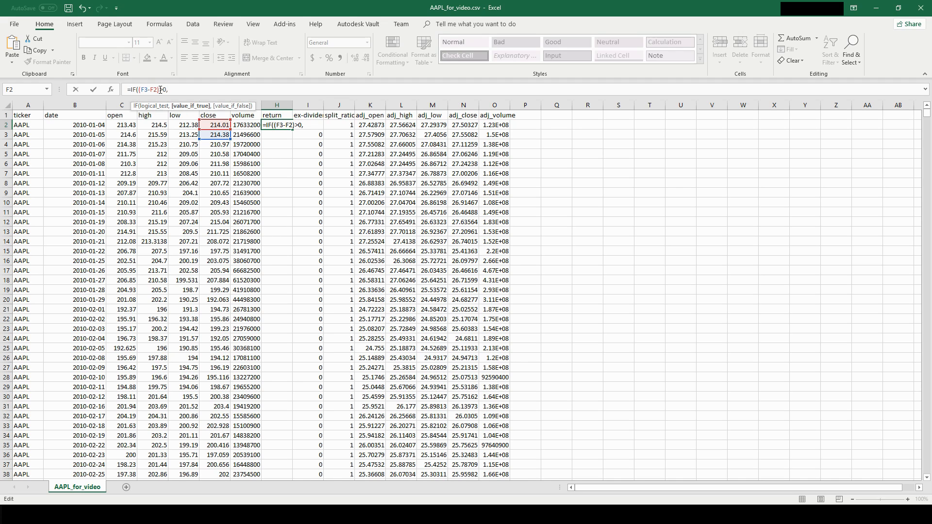
type("1,0)")
key("Return")
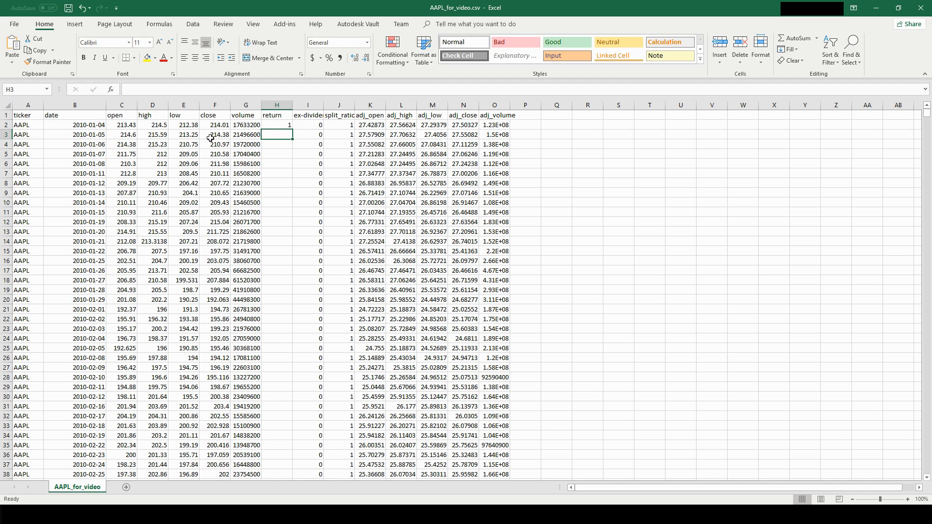
Step: Fill the H2 formula down the return column through the last data row, 2071
left_click(279, 124)
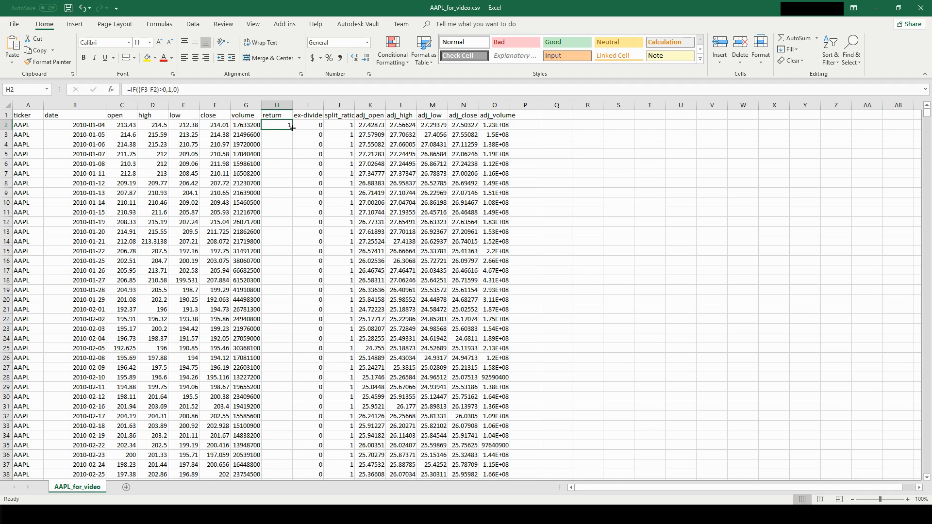
left_click_drag(292, 128, 287, 179)
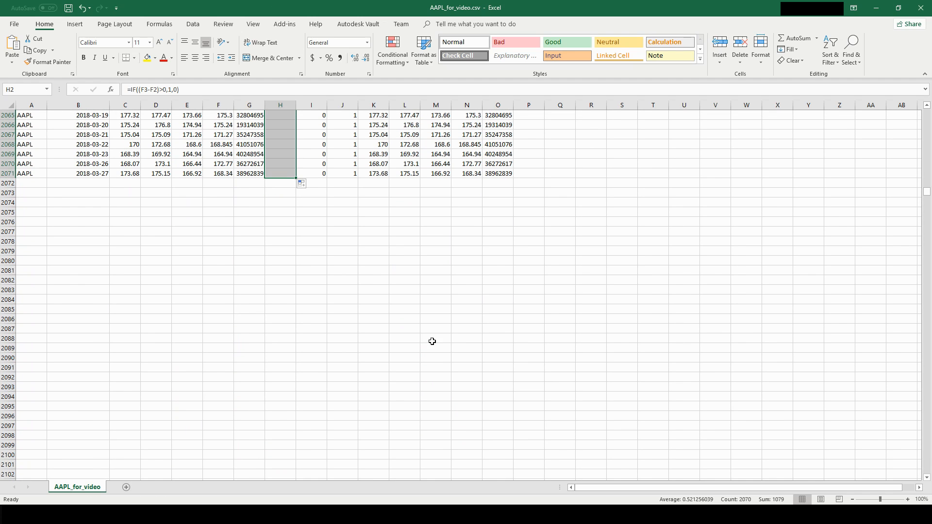
scroll(478, 398, "up", 7)
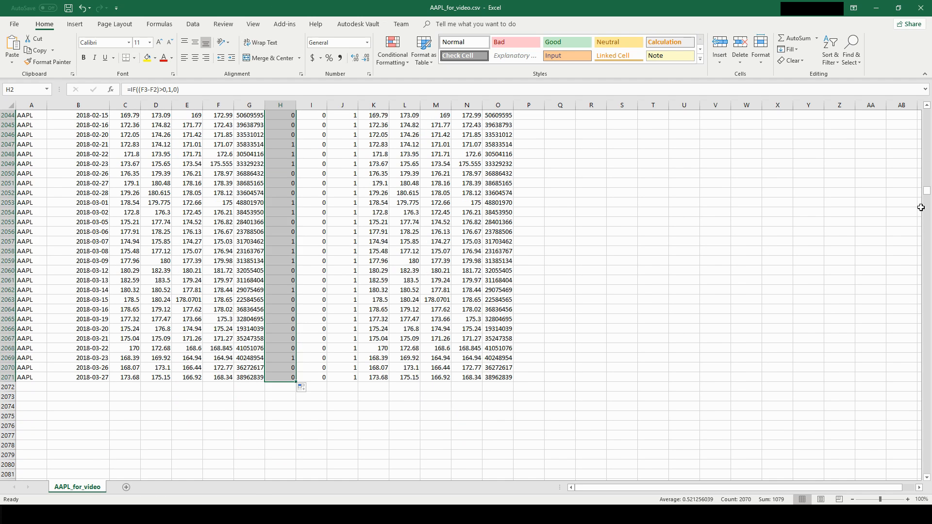
left_click_drag(927, 190, 911, 90)
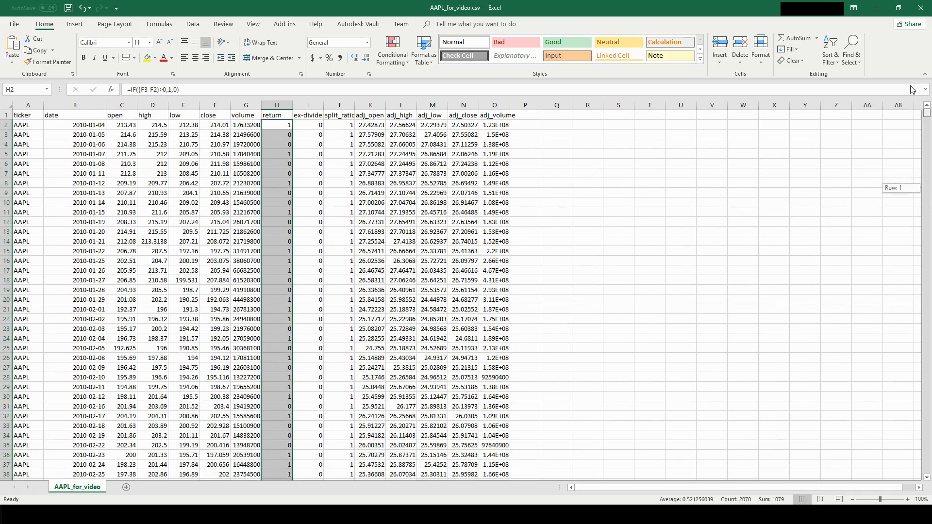
left_click(339, 154)
left_click(276, 146)
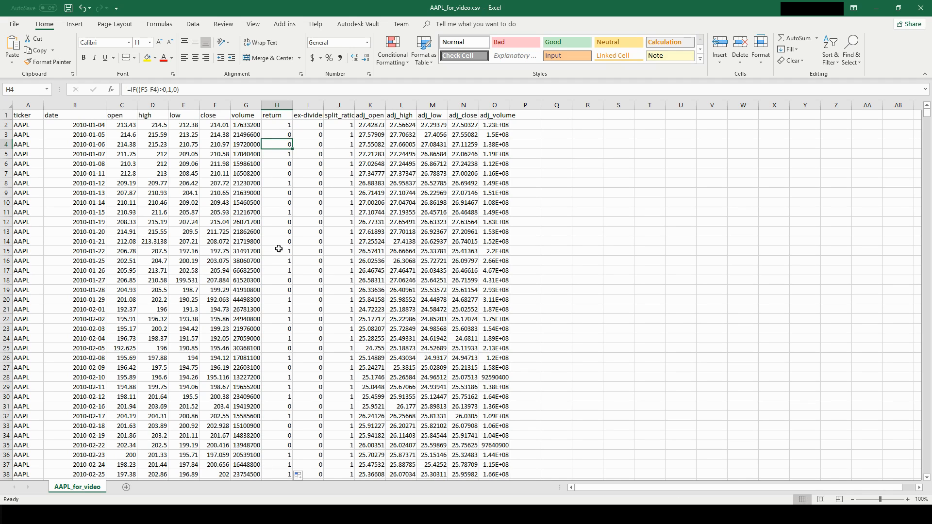
left_click(289, 154)
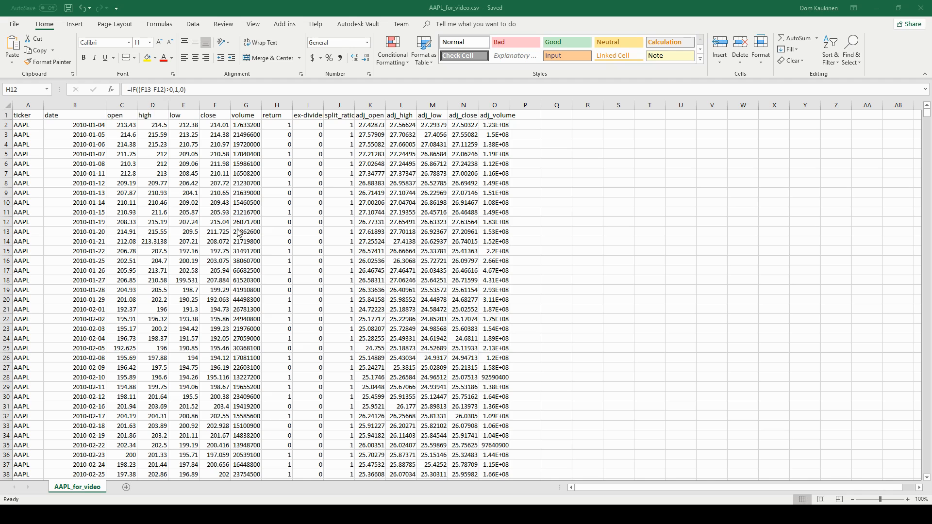
left_click(65, 131)
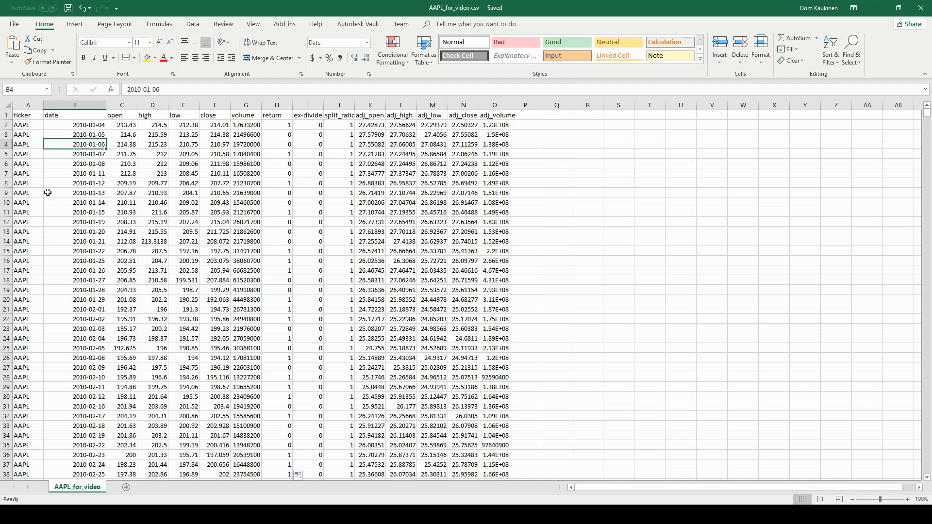
left_click(80, 165)
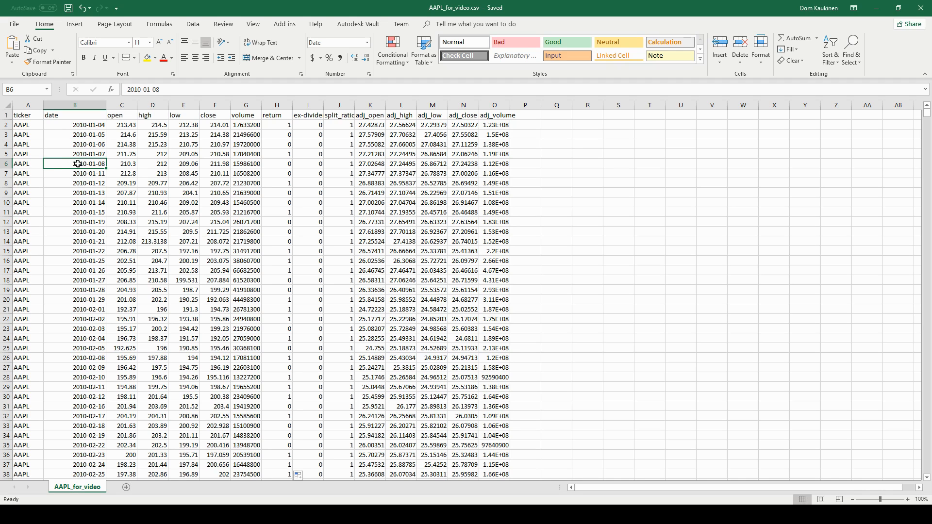
left_click(72, 177)
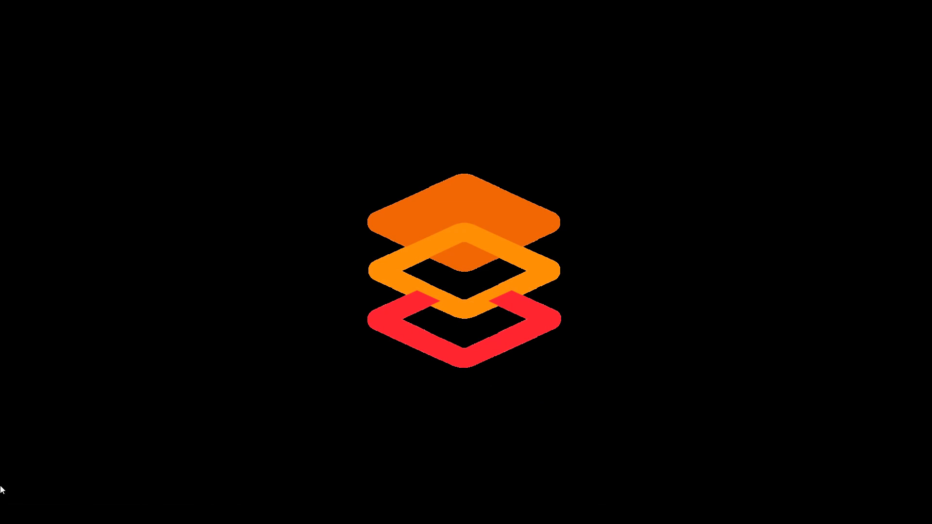
Step: Launch Orange as administrator and start a new workflow from its welcome screen
key("super")
type("or")
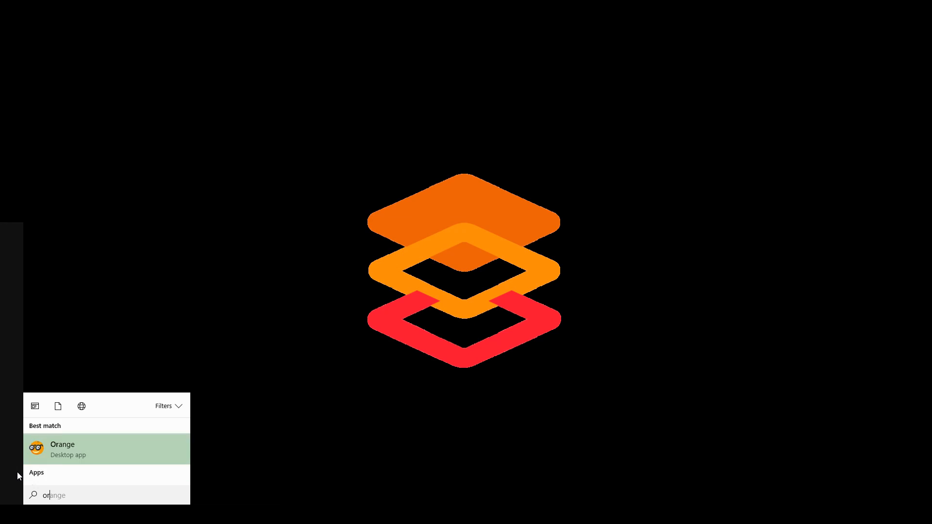
type("a")
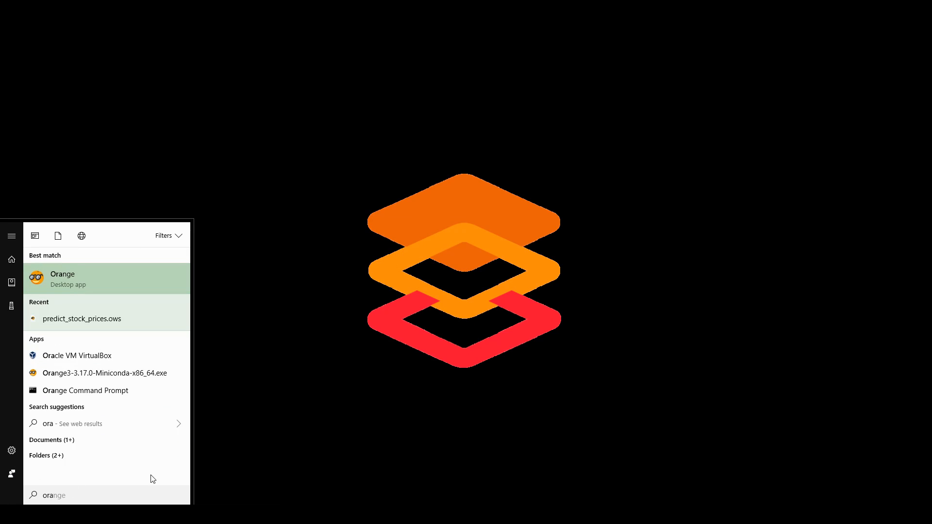
right_click(56, 278)
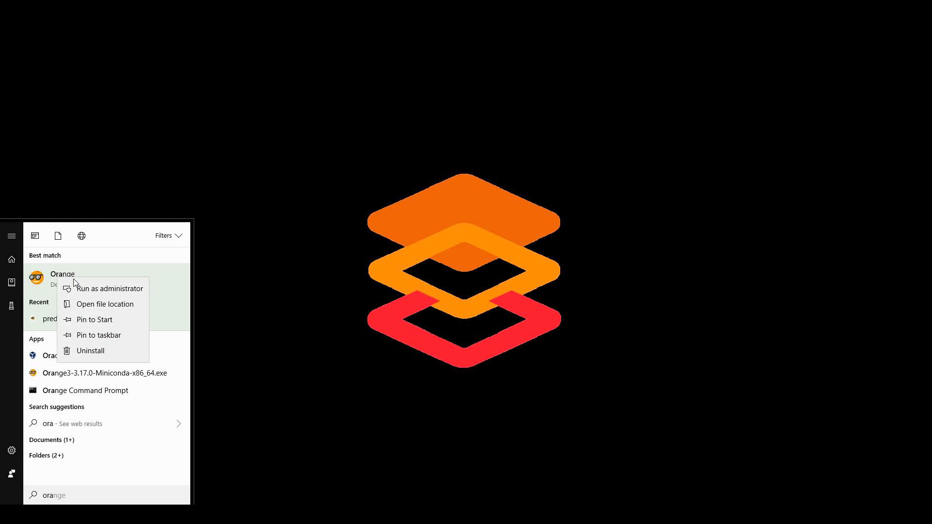
left_click(97, 290)
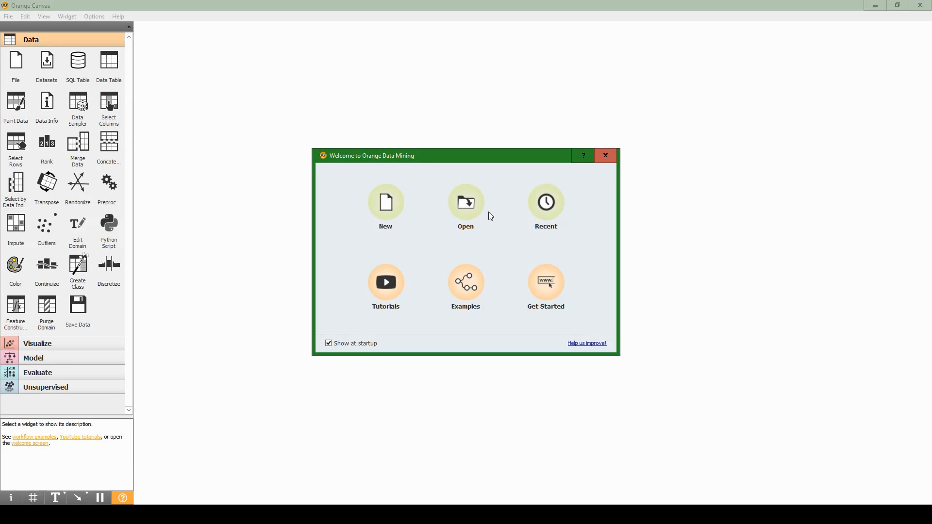
left_click(385, 205)
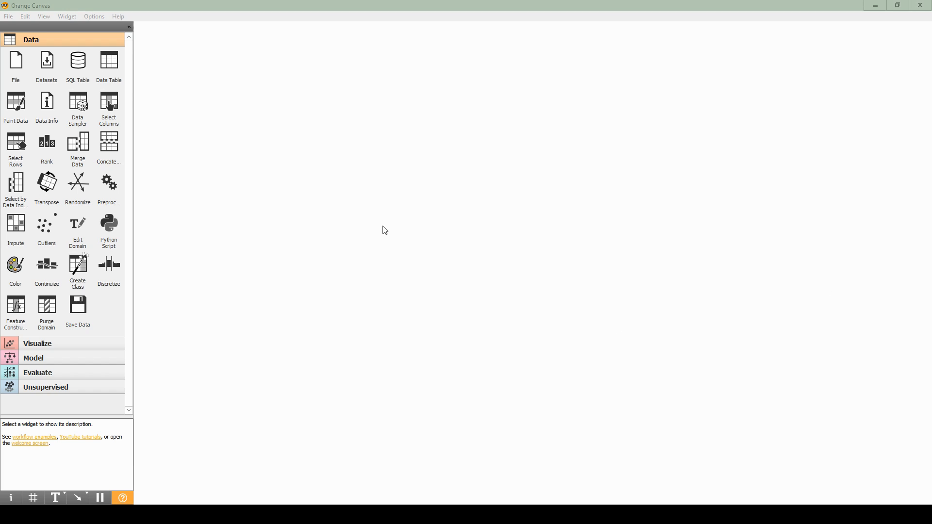
Step: Install the Timeseries add-on and restart Orange to load it
left_click(92, 16)
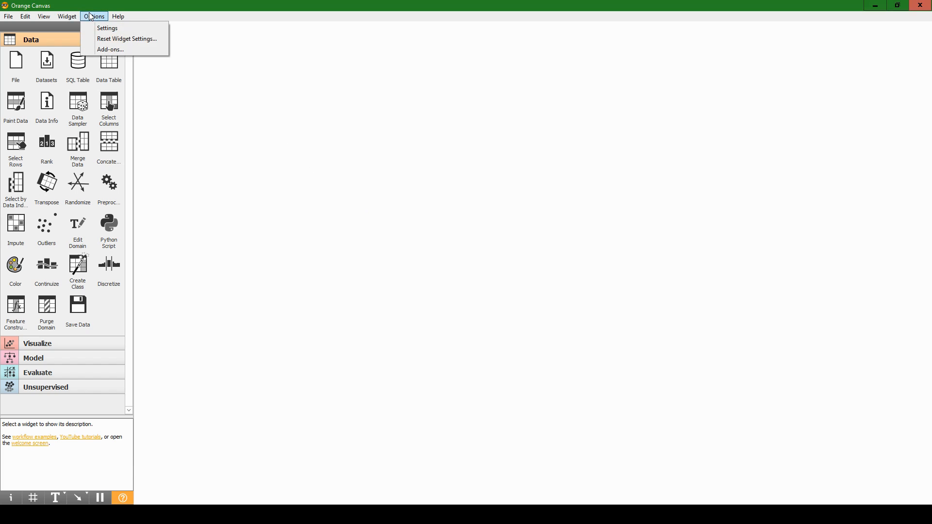
left_click(112, 49)
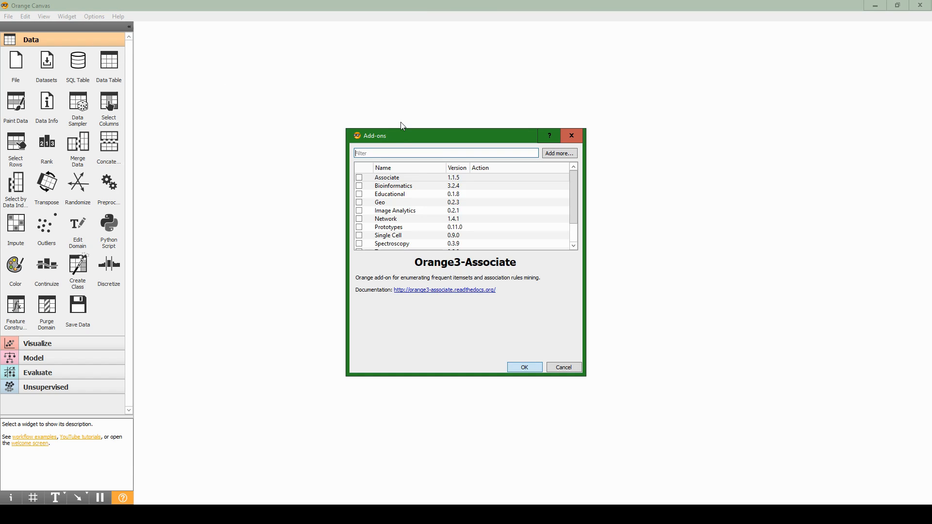
type("time")
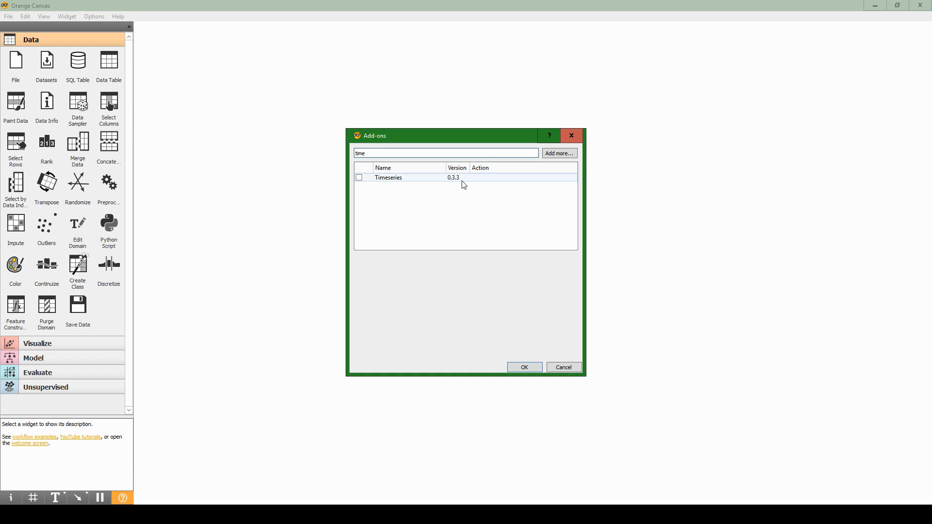
left_click(360, 178)
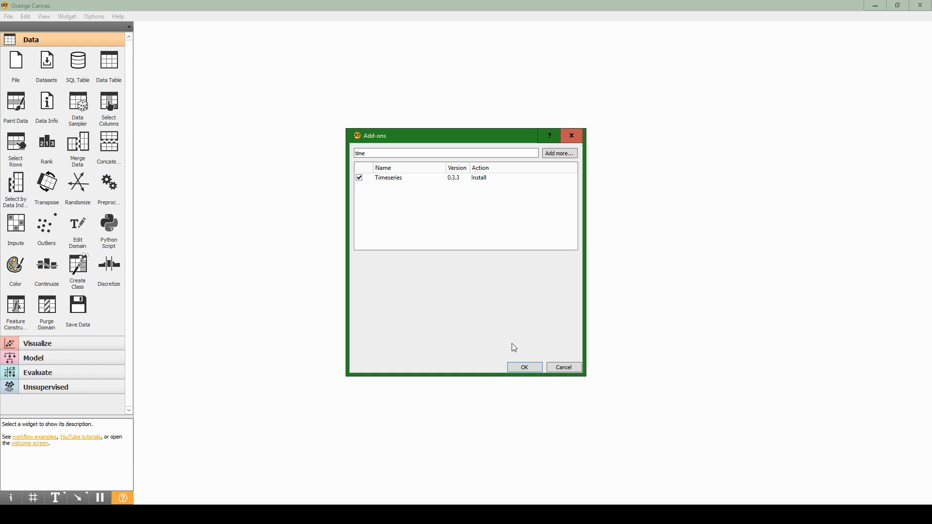
left_click(524, 367)
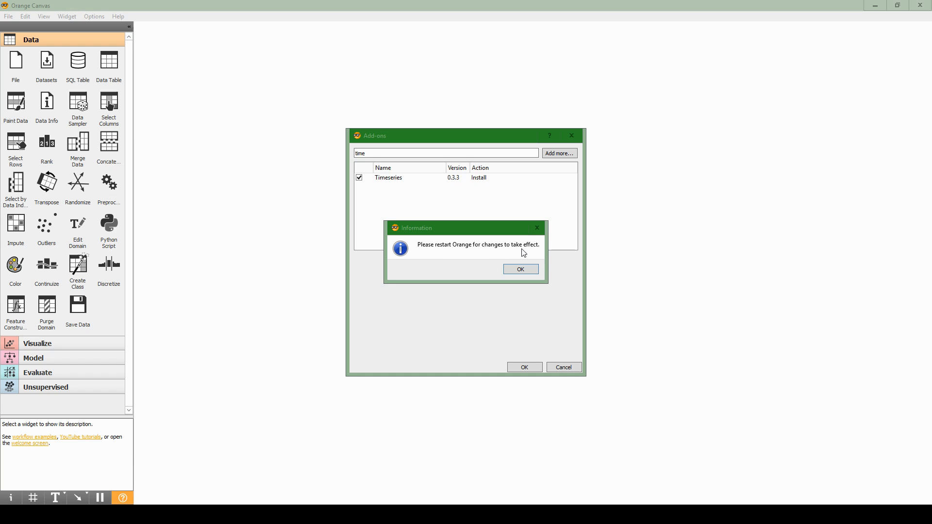
left_click(513, 273)
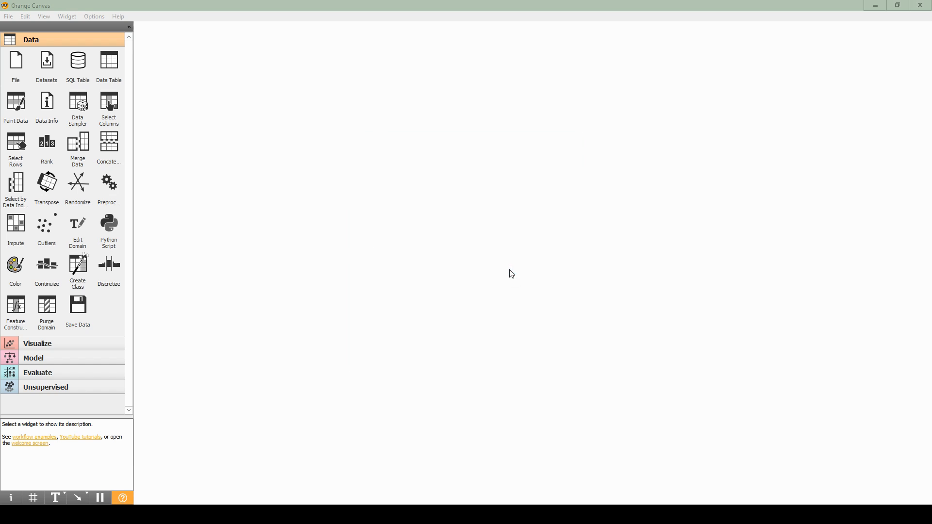
left_click(918, 6)
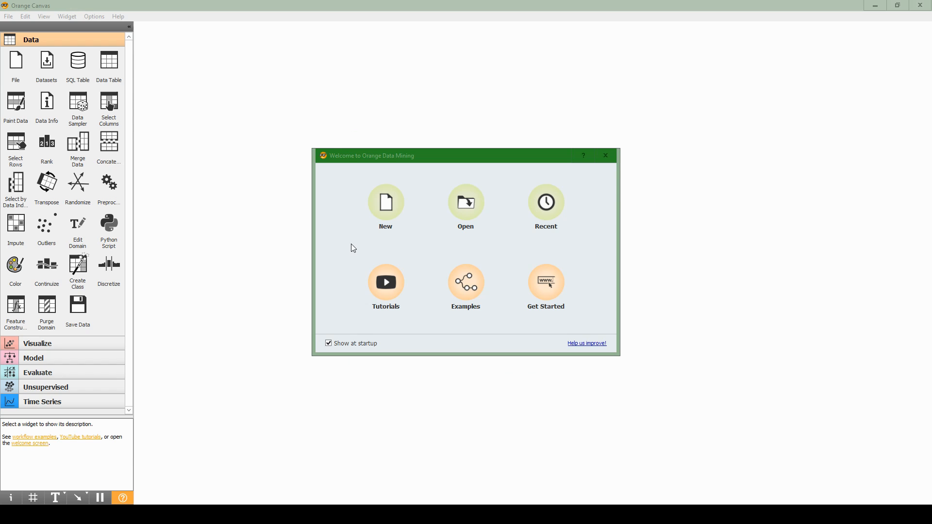
Step: Start a new workflow and place a File widget on the empty canvas
left_click(388, 207)
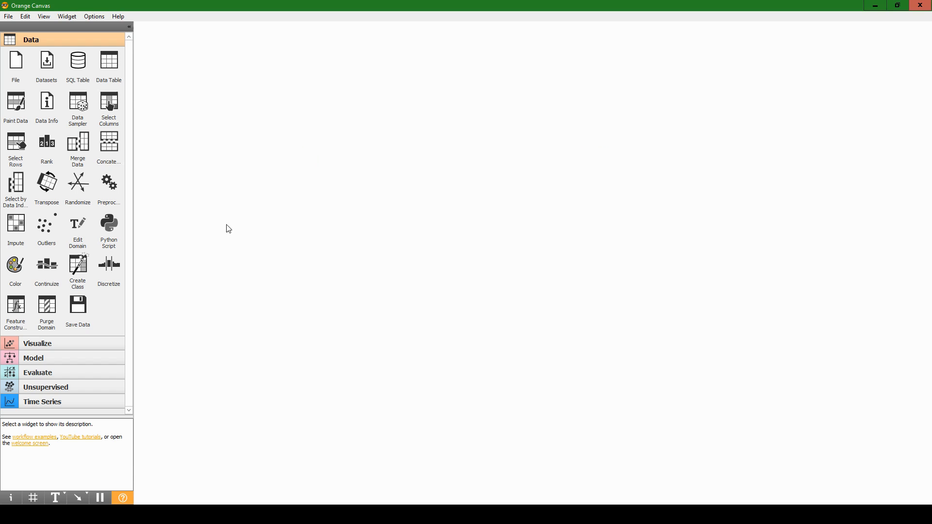
left_click(27, 401)
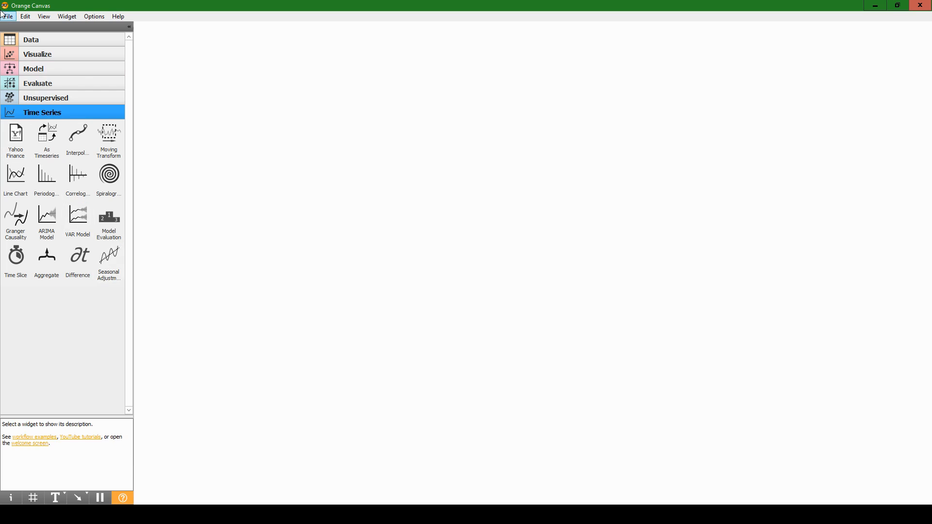
left_click(34, 42)
left_click_drag(16, 62, 232, 113)
Step: Load AAPL_for_video.csv from the predict_stock_prices folder into the File widget
double_click(232, 111)
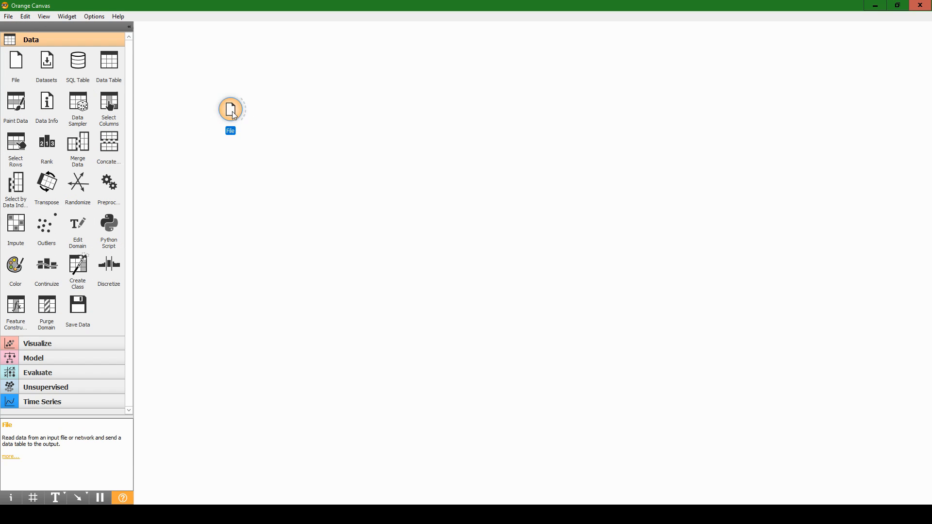
left_click(723, 77)
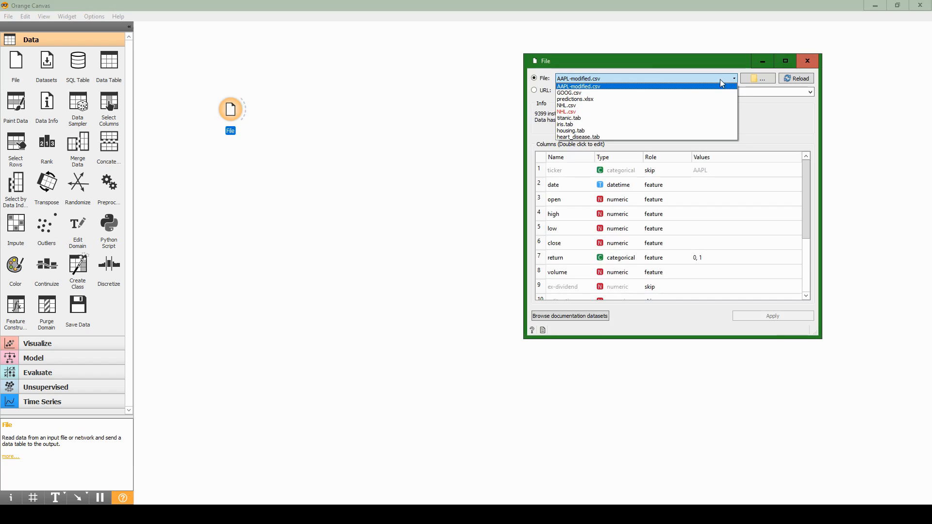
left_click(756, 78)
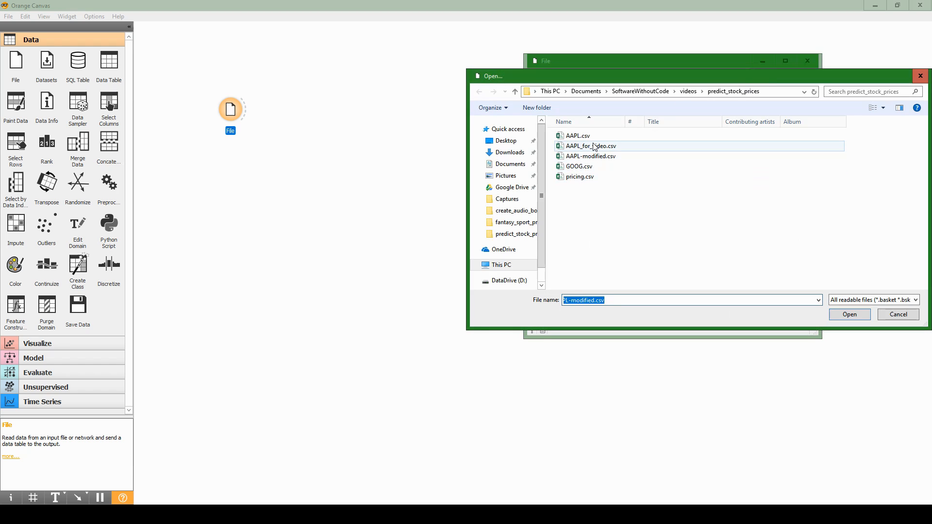
left_click(579, 148)
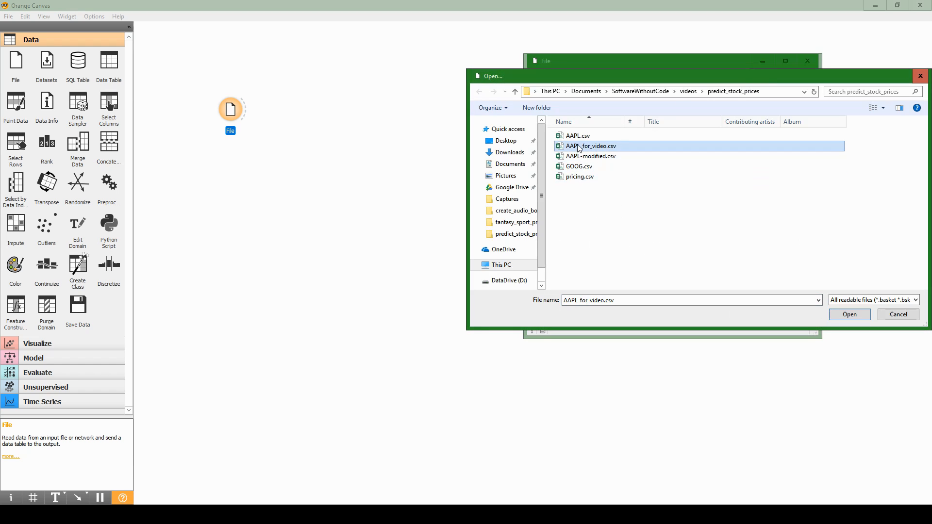
left_click(851, 315)
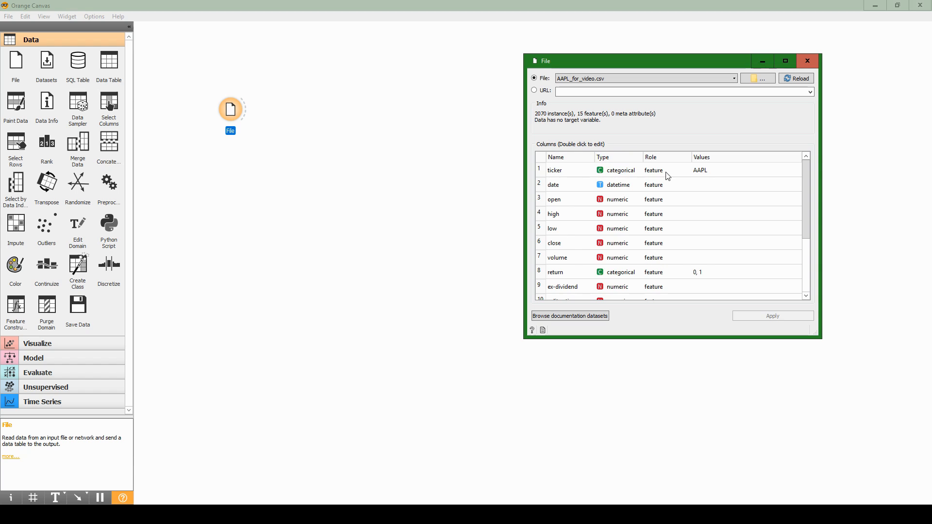
Step: Review the imported columns and set the role of adj_volume to skip
scroll(667, 192, "down", 1)
scroll(668, 202, "down", 1)
scroll(650, 291, "up", 2)
scroll(647, 181, "down", 3)
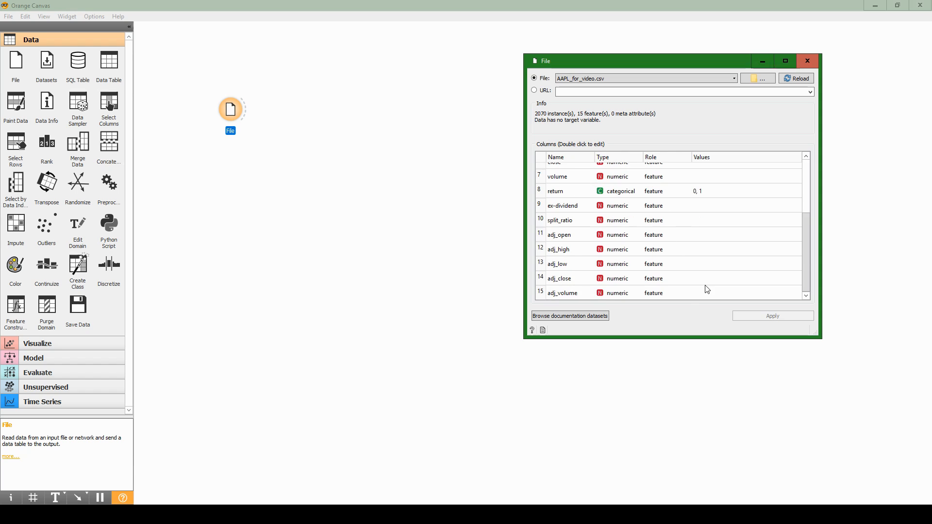
scroll(577, 254, "up", 3)
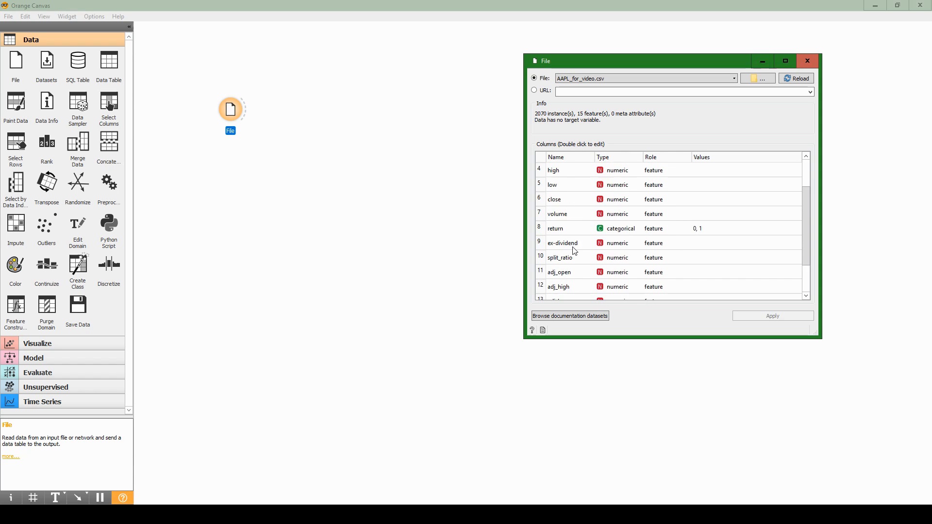
scroll(631, 267, "down", 3)
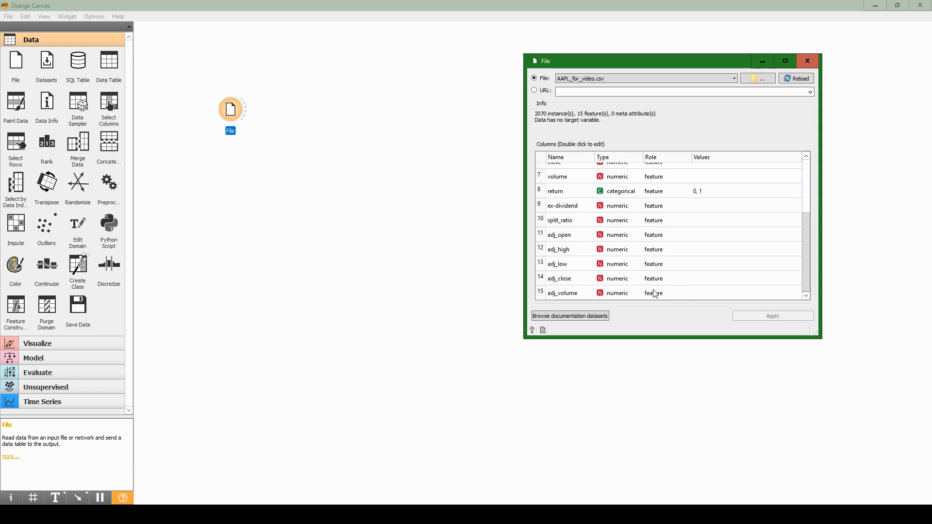
double_click(656, 293)
left_click(656, 294)
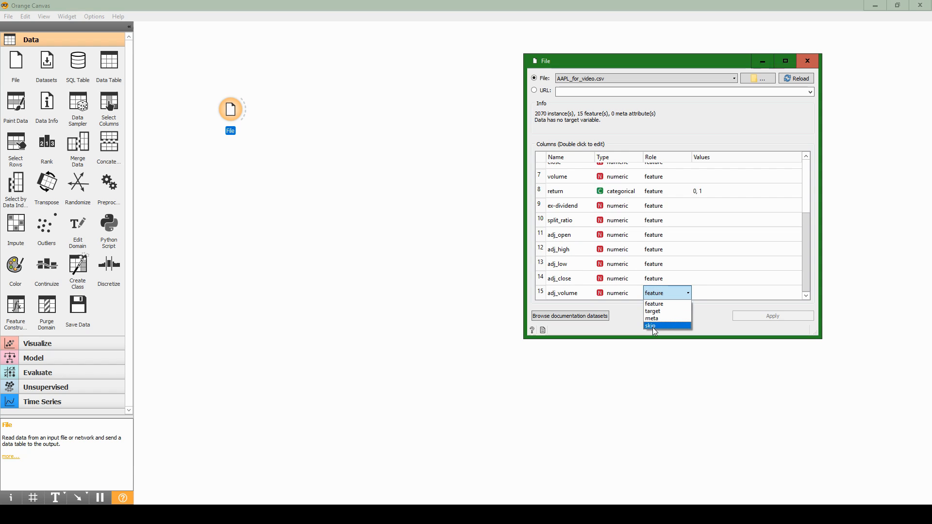
left_click(657, 326)
Step: Set the role of the adj_close column to skip
double_click(655, 281)
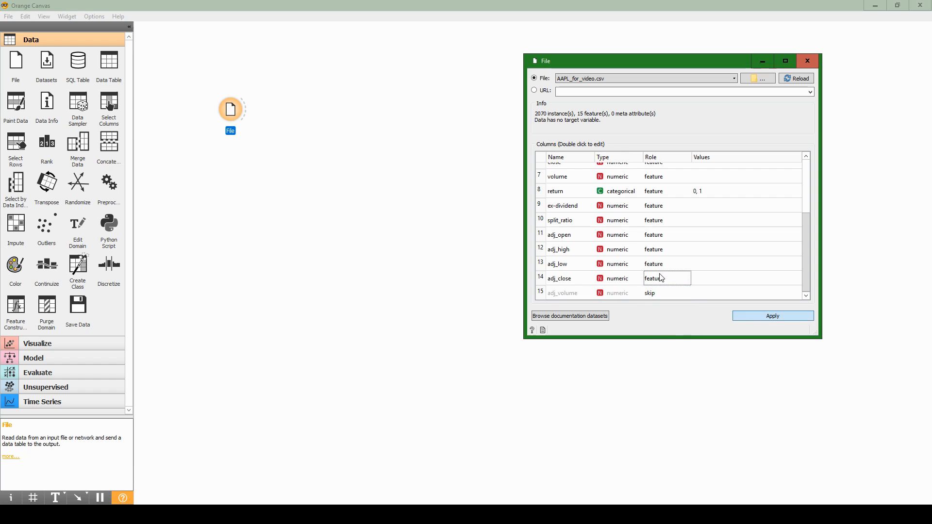
double_click(672, 271)
double_click(664, 282)
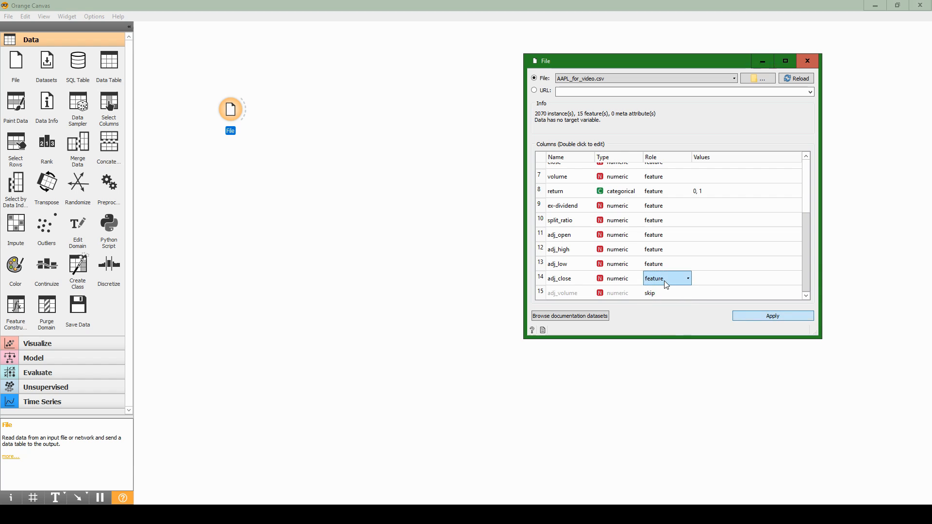
left_click(664, 281)
left_click(655, 314)
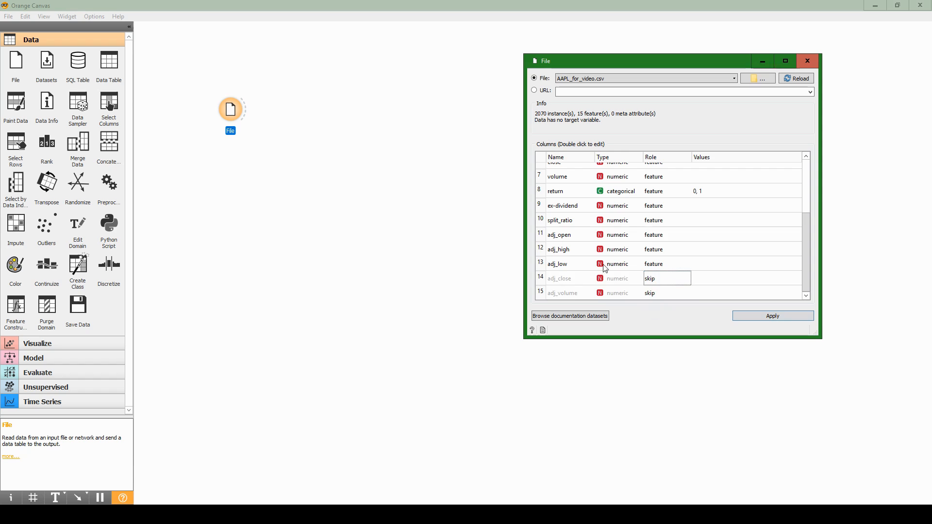
Step: Set the roles of the adj_low and adj_high columns to skip
double_click(650, 264)
left_click(653, 264)
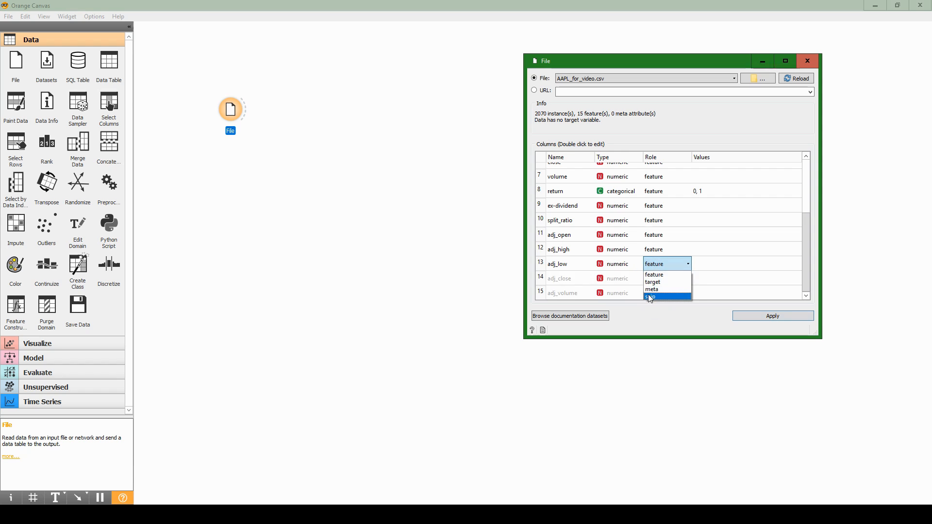
left_click(651, 296)
double_click(659, 249)
left_click(683, 255)
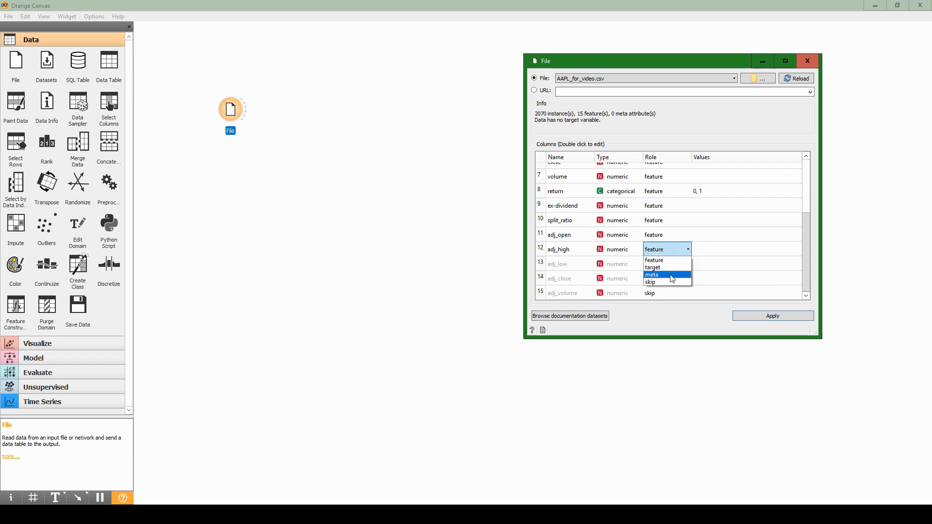
left_click(652, 281)
Step: Set the roles of the adj_open and split_ratio columns to skip
double_click(666, 235)
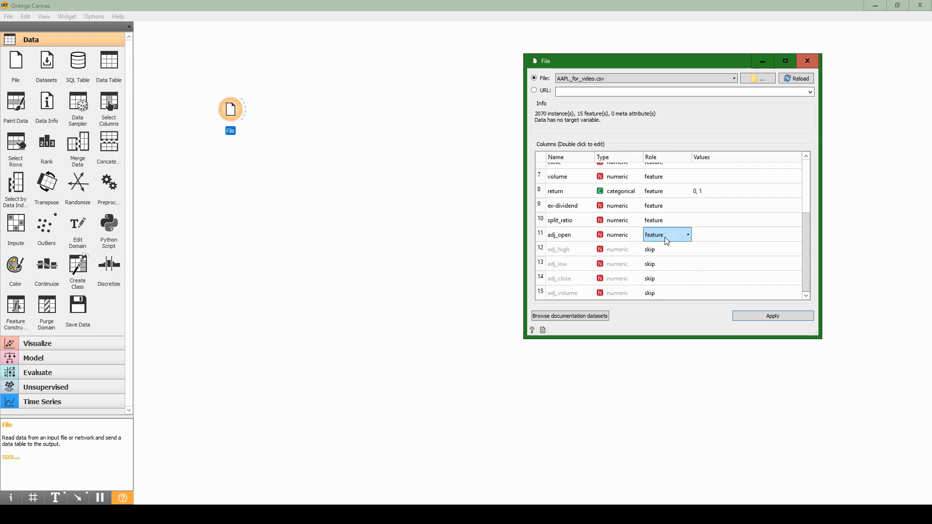
left_click(679, 235)
left_click(654, 270)
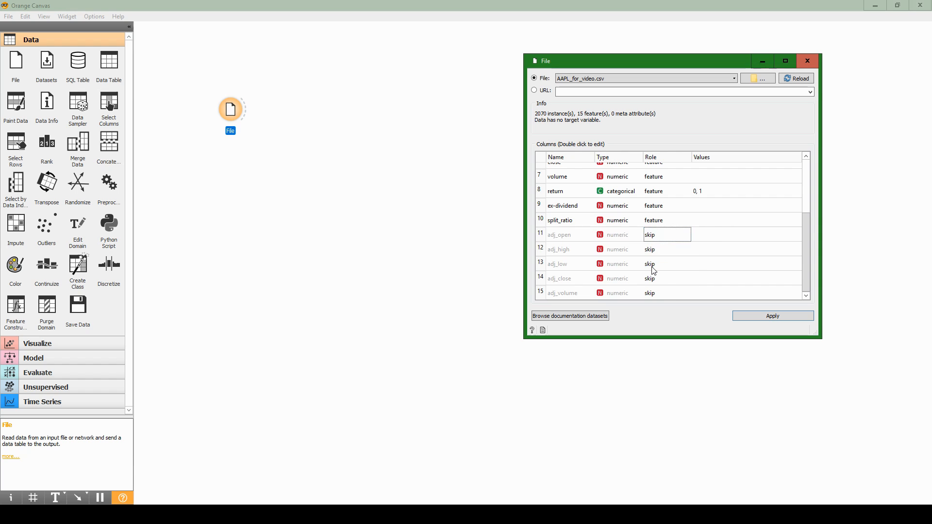
double_click(663, 221)
left_click(688, 221)
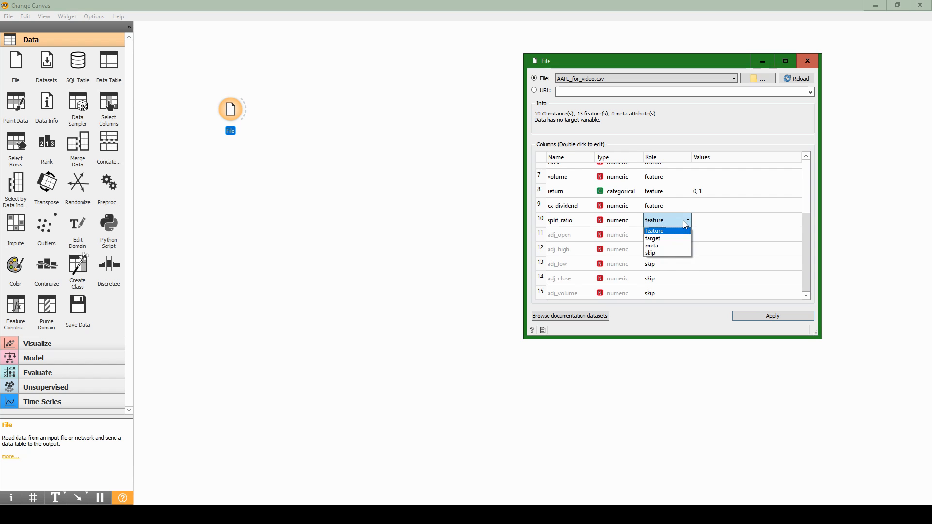
left_click(668, 254)
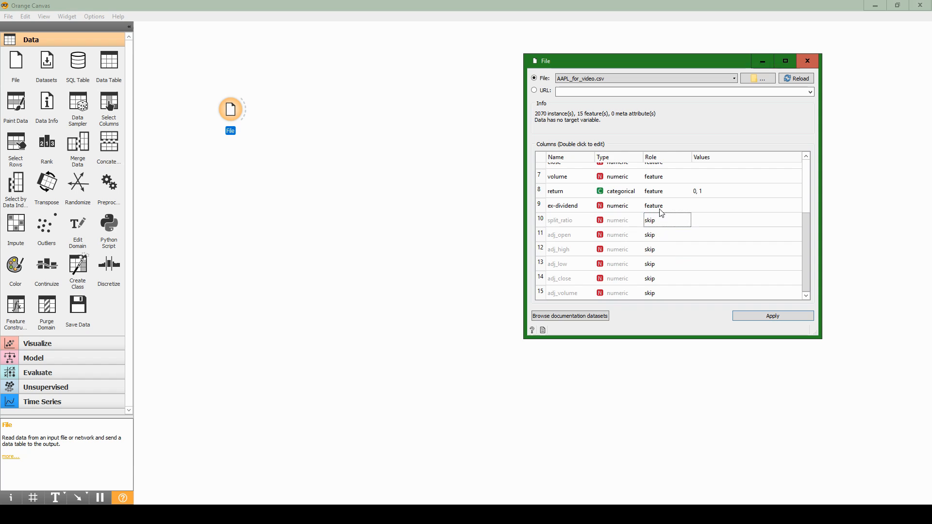
Step: Set the role of the ex-dividend column to skip
double_click(675, 208)
left_click(675, 208)
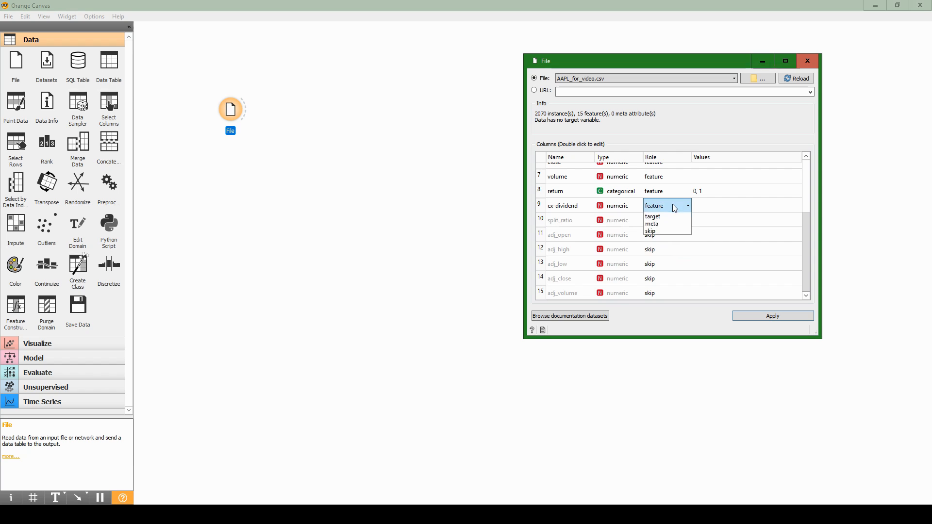
left_click(660, 232)
Step: Make the return column the target variable
scroll(683, 271, "up", 2)
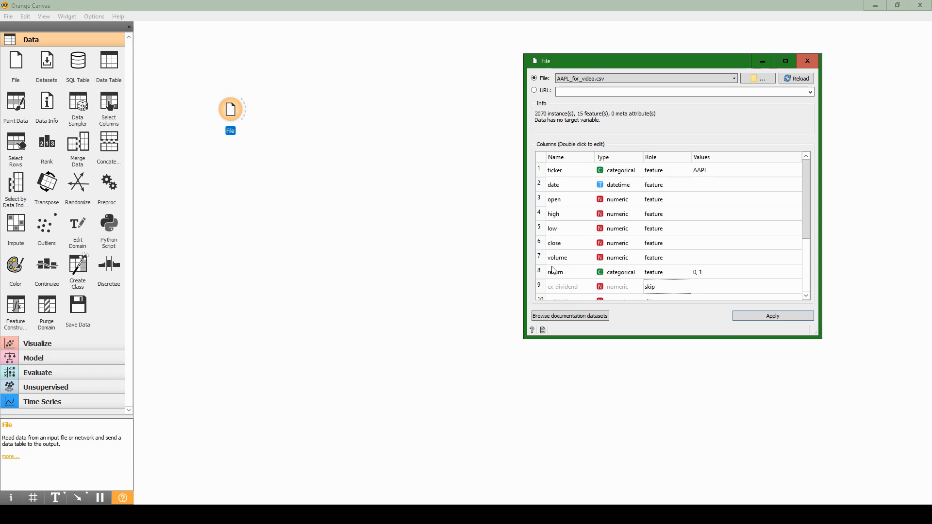
double_click(658, 277)
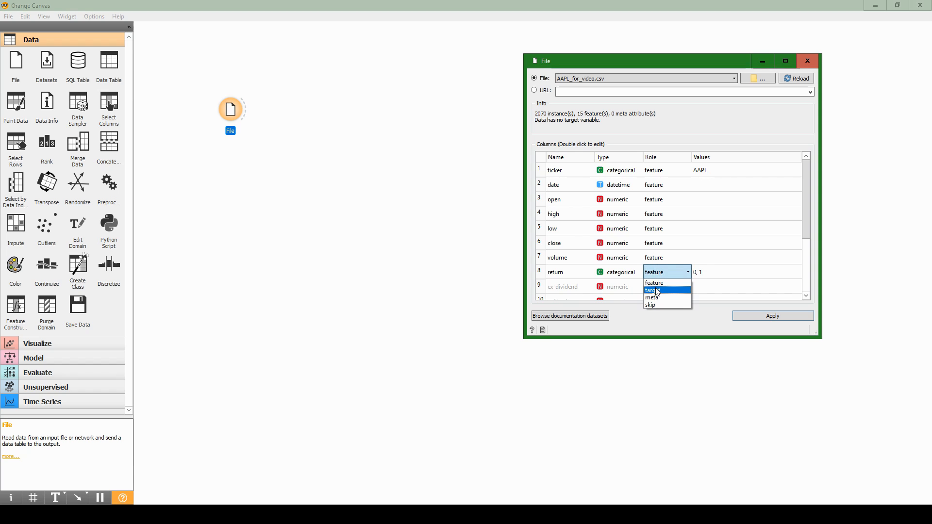
left_click(658, 291)
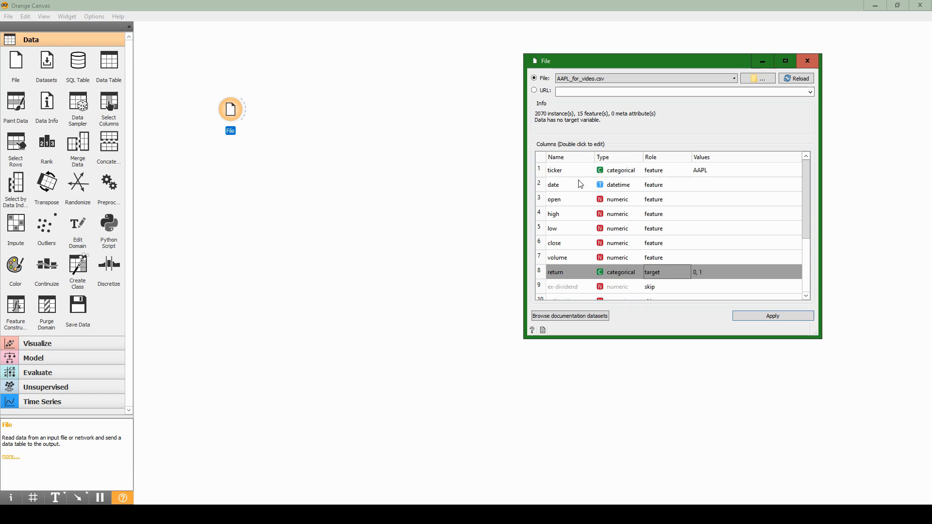
Step: Set the ticker column's role to skip, then apply the column roles and close the File settings
double_click(667, 171)
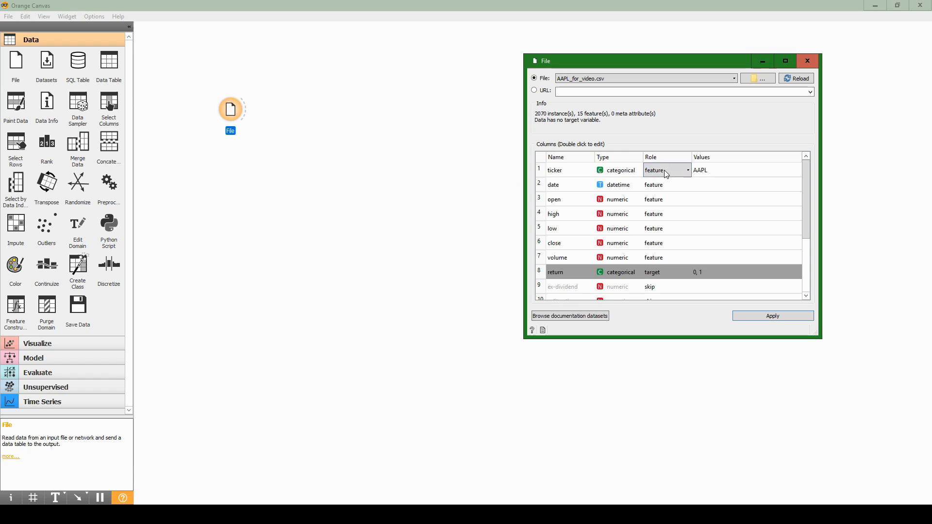
left_click(683, 174)
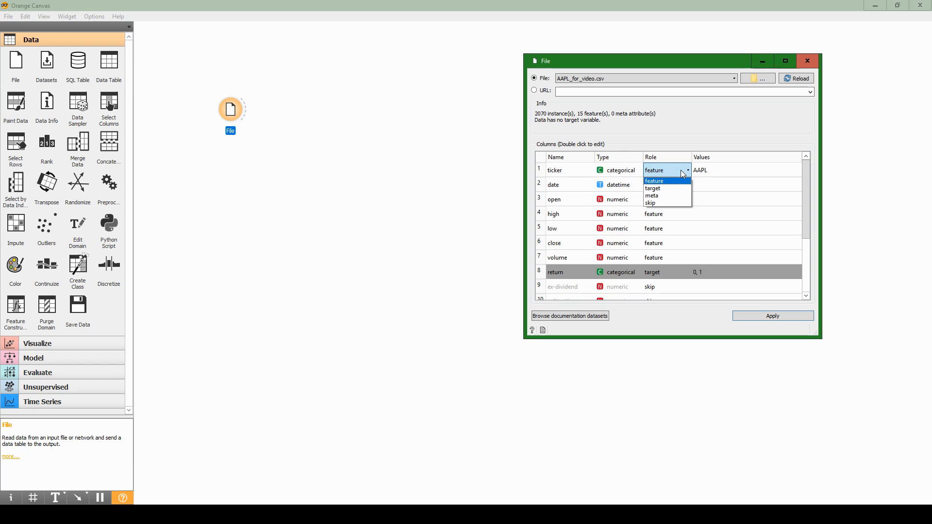
left_click(651, 205)
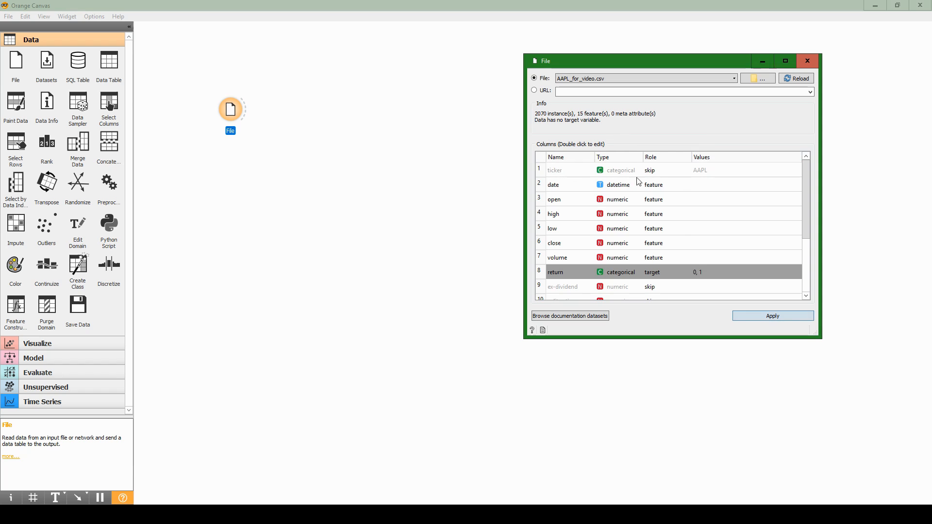
left_click(769, 318)
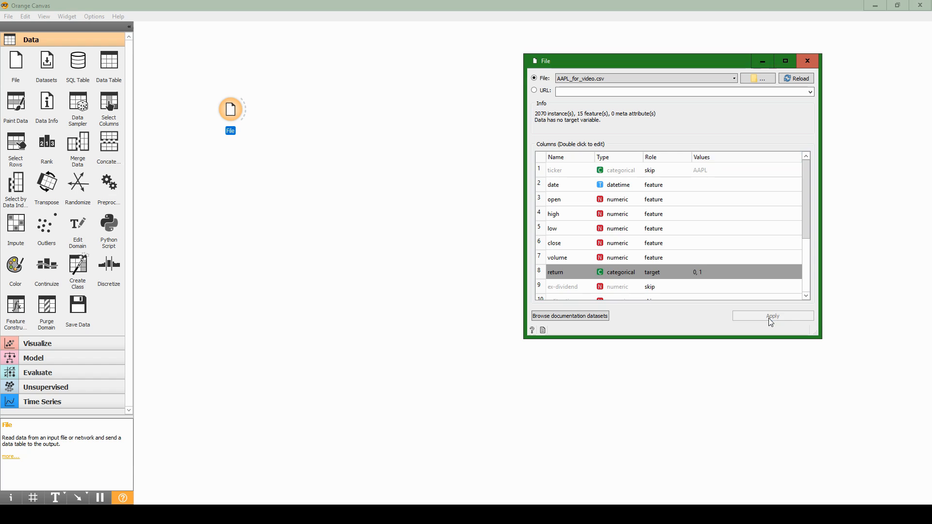
left_click(806, 62)
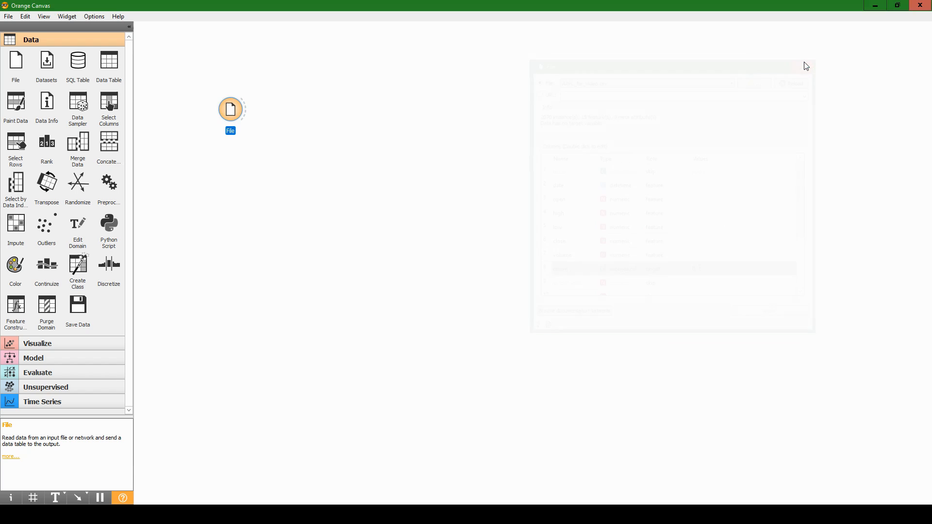
Step: Add a Moving Transform widget beside the File widget and connect File's data output to it
left_click(58, 402)
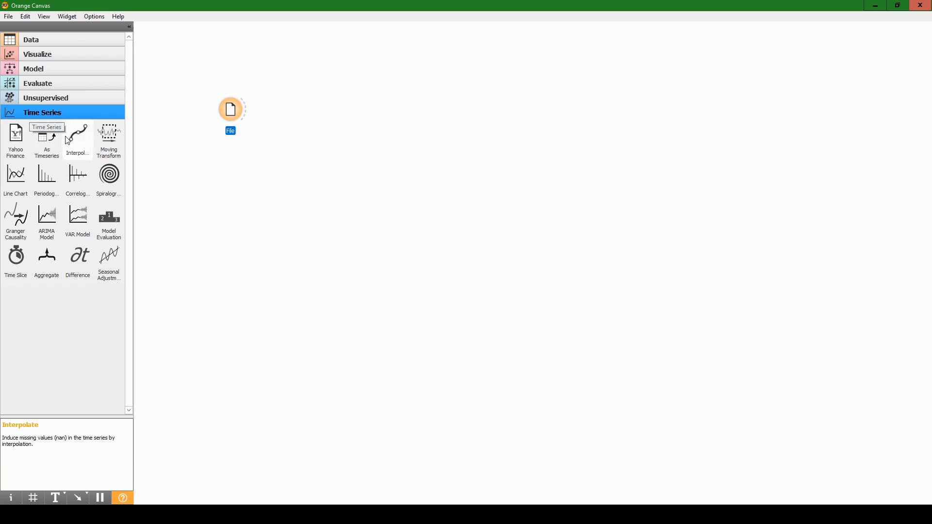
left_click_drag(109, 134, 313, 118)
left_click(266, 95)
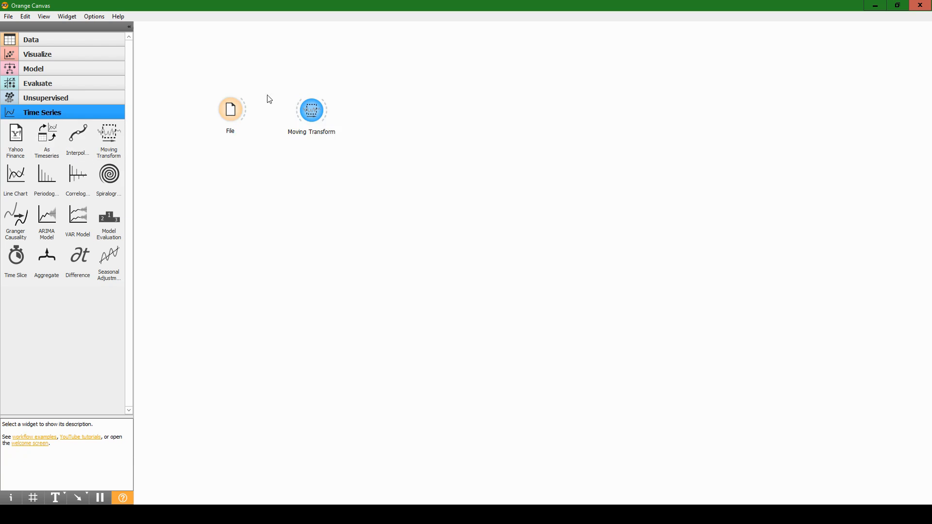
left_click_drag(243, 115, 304, 115)
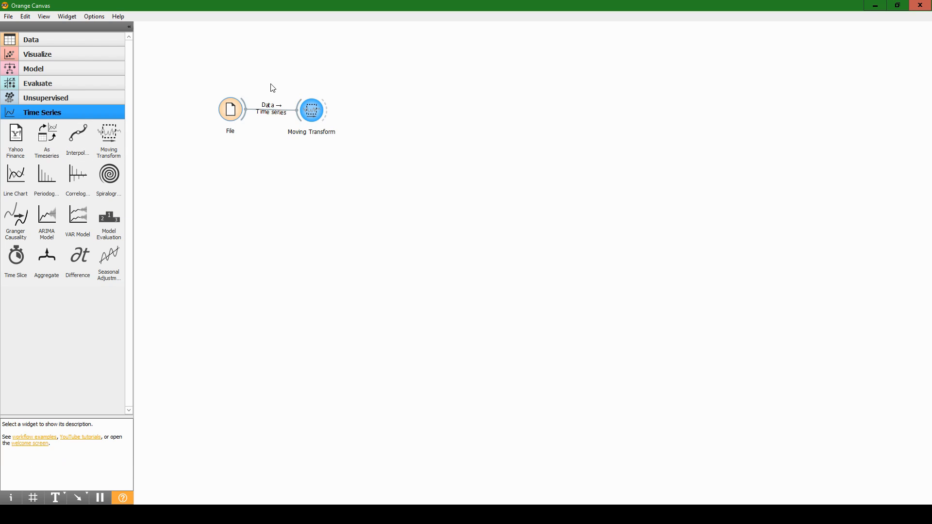
Step: Open the Moving Transform settings and add four transforms
double_click(312, 108)
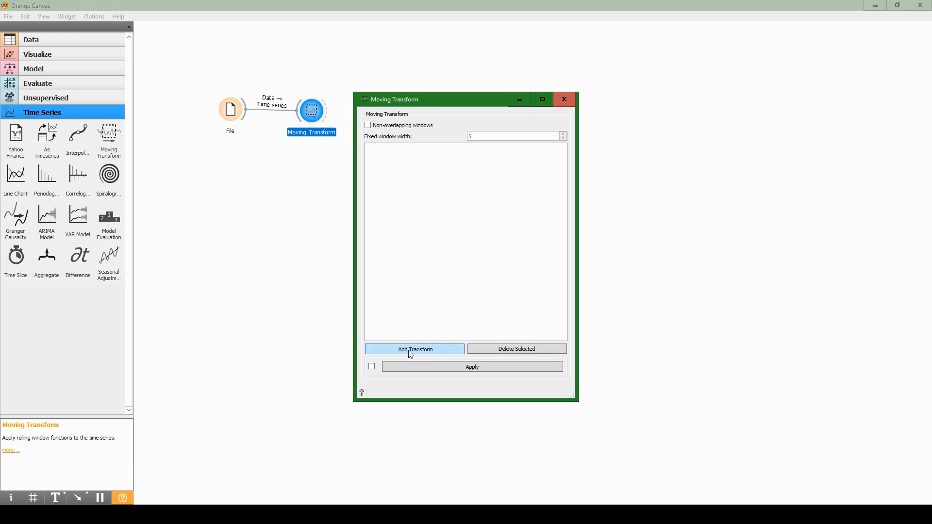
left_click(409, 350)
left_click(409, 351)
left_click(408, 350)
left_click(409, 350)
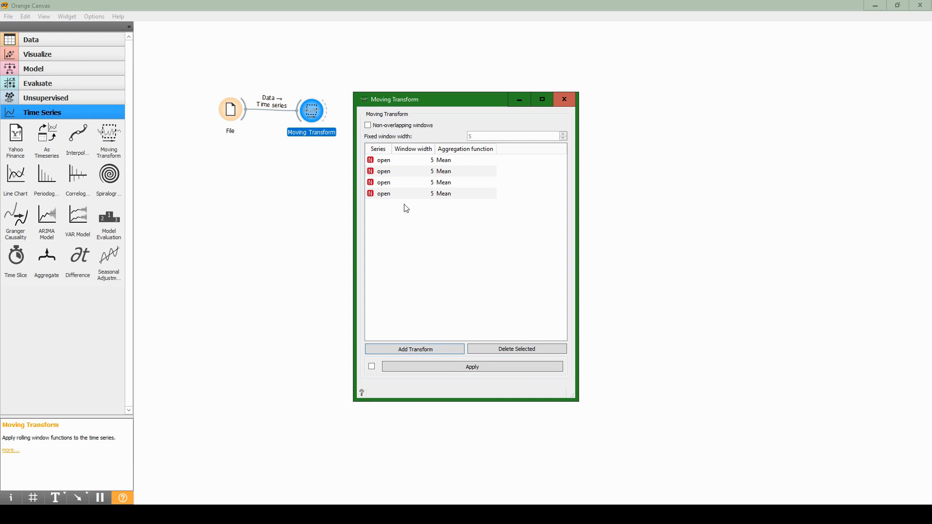
Step: Set the first transform's aggregation function to Exponential MA
double_click(403, 163)
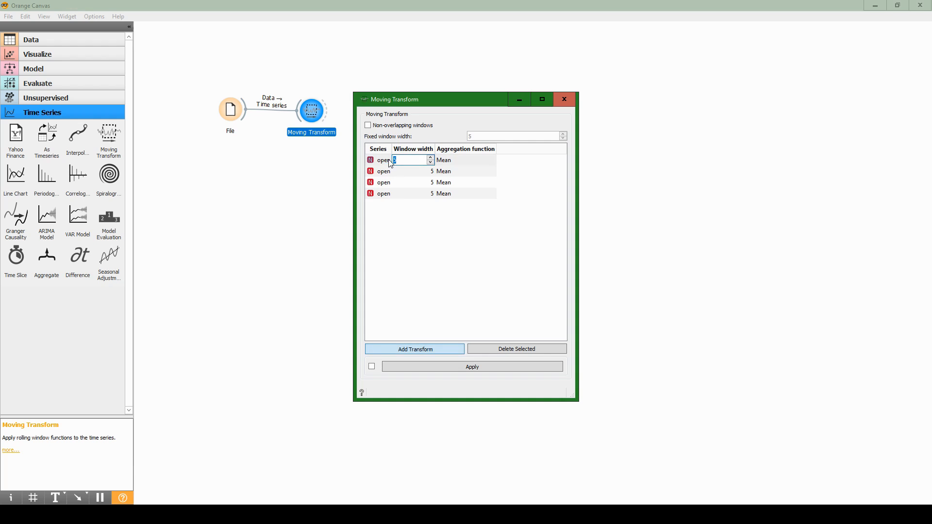
double_click(459, 158)
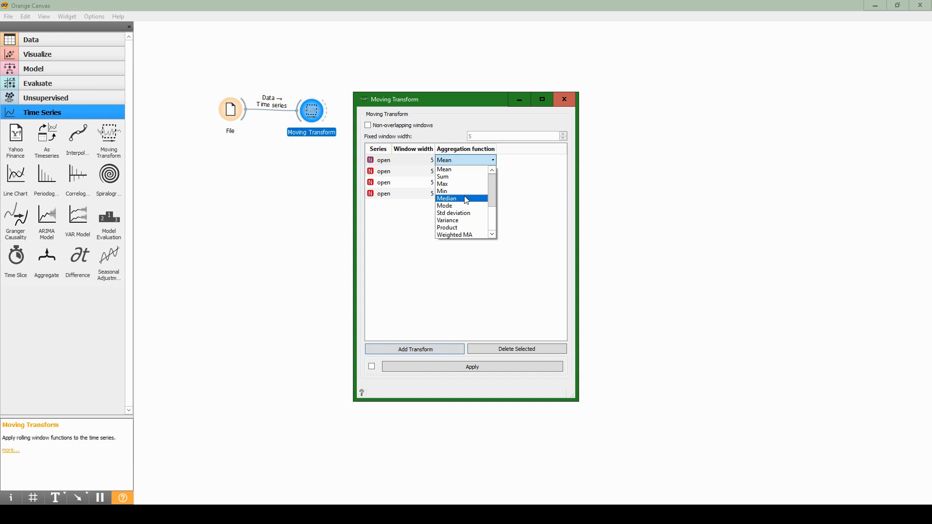
scroll(463, 211, "down", 2)
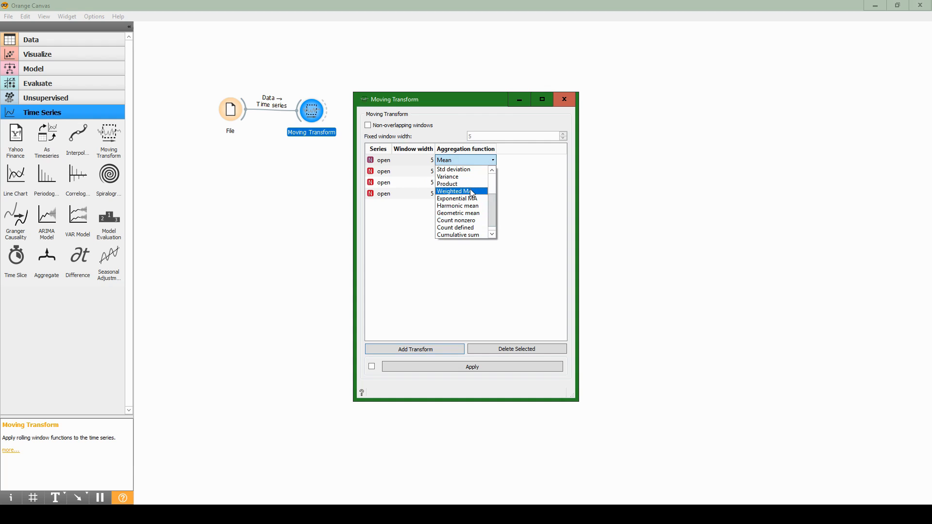
scroll(466, 194, "up", 2)
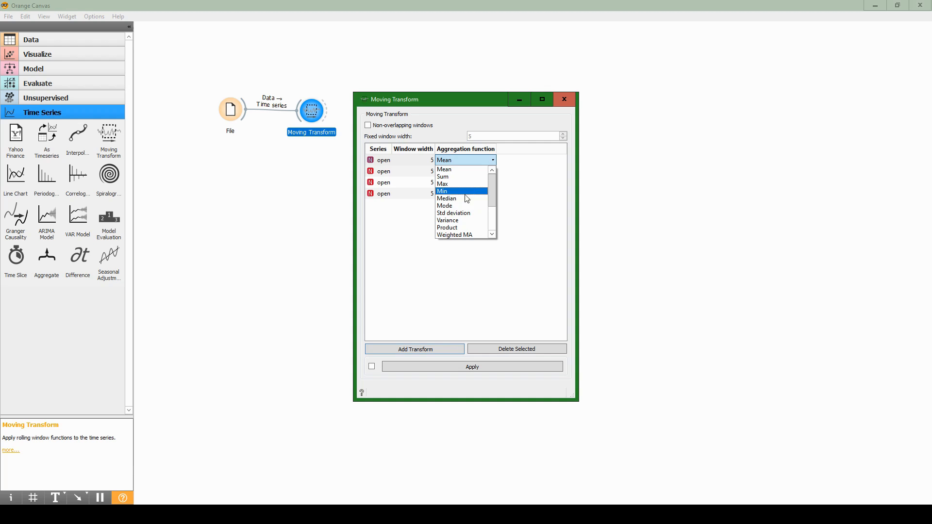
scroll(458, 225, "down", 1)
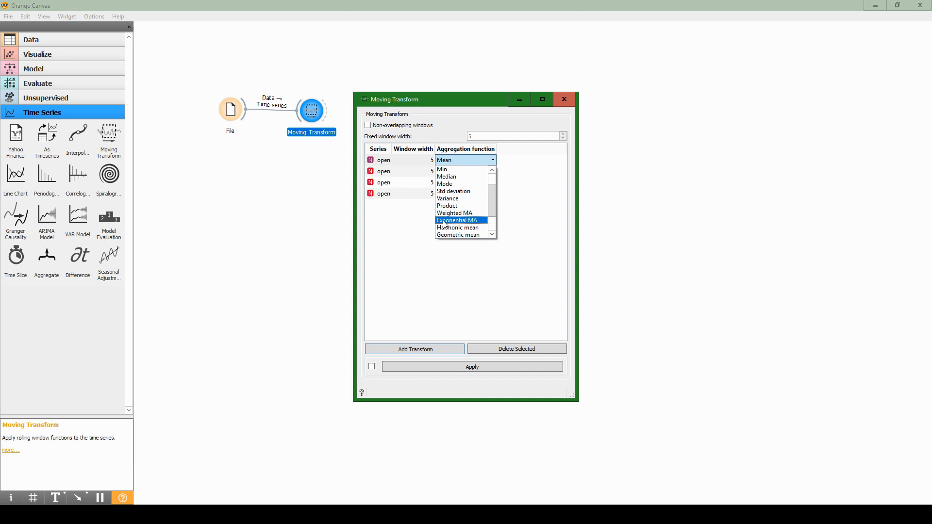
left_click(458, 220)
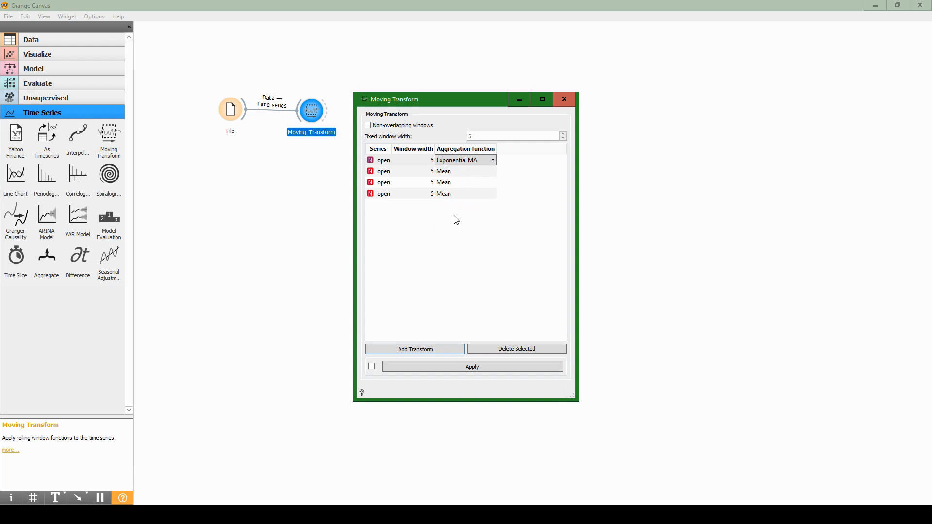
Step: Set the second transform's aggregation function to Weighted MA
left_click(460, 172)
left_click(460, 172)
scroll(467, 221, "down", 1)
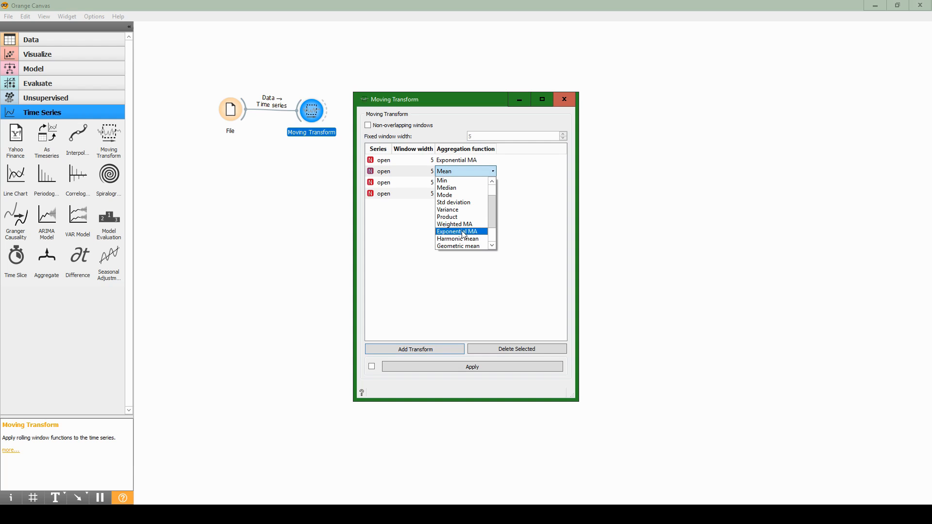
left_click(469, 225)
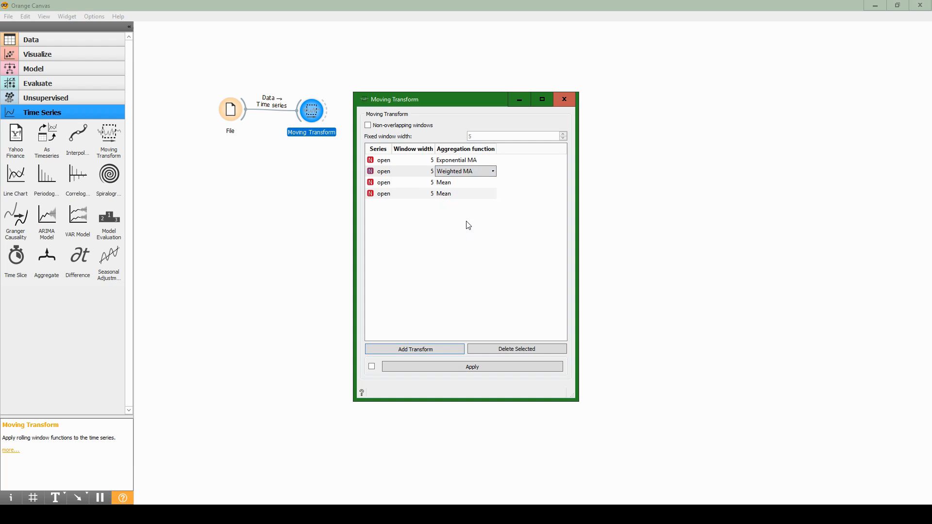
Step: Keep Mean as the third transform's aggregation function and set the fourth transform's to Variance
left_click(464, 183)
left_click(464, 183)
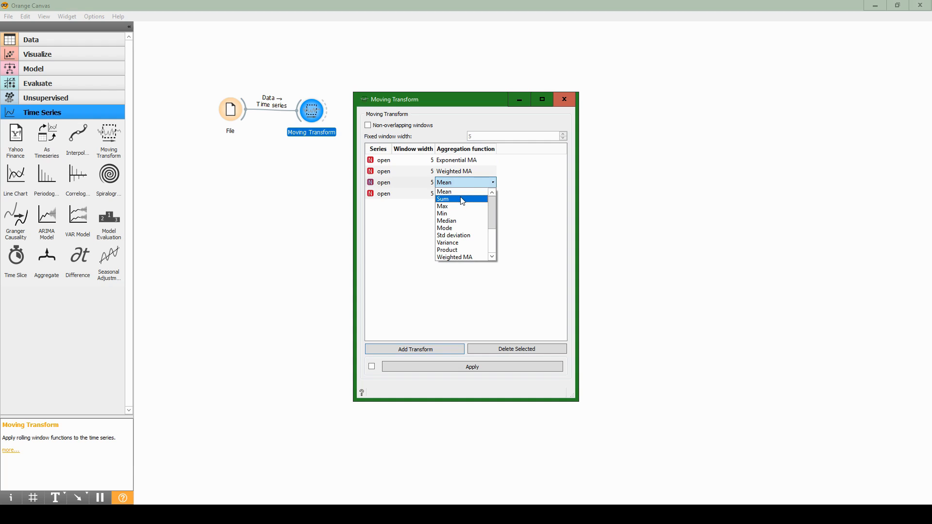
left_click(463, 192)
left_click(465, 194)
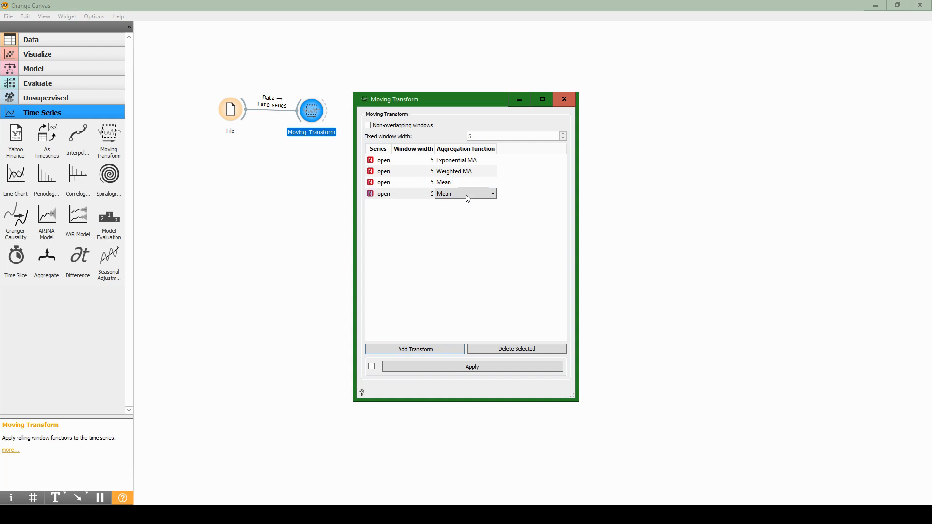
left_click(466, 195)
scroll(463, 233, "down", 1)
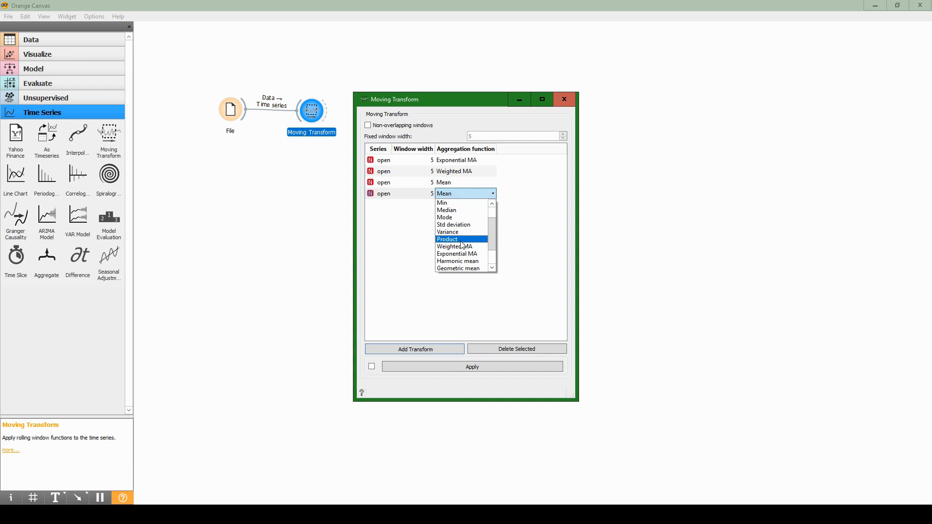
left_click(458, 233)
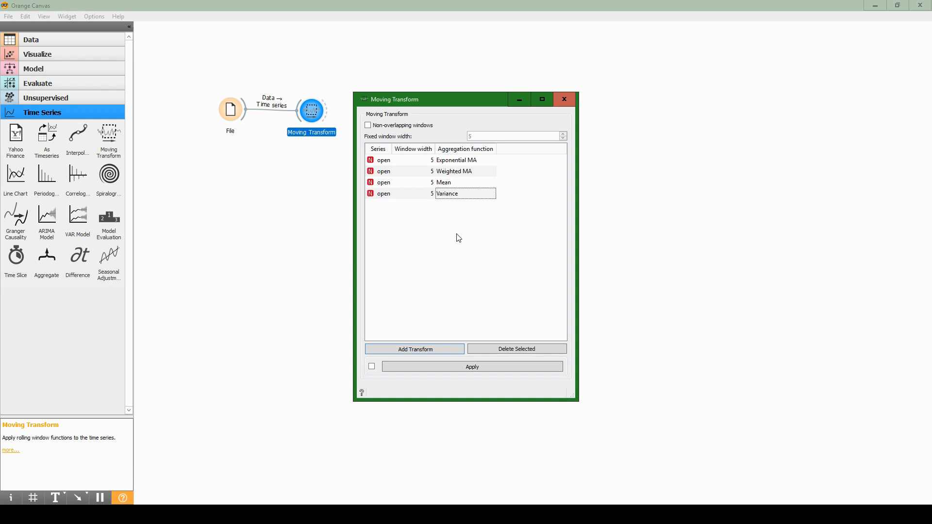
Step: Add three more transforms and set the fifth transform's series to close
double_click(404, 195)
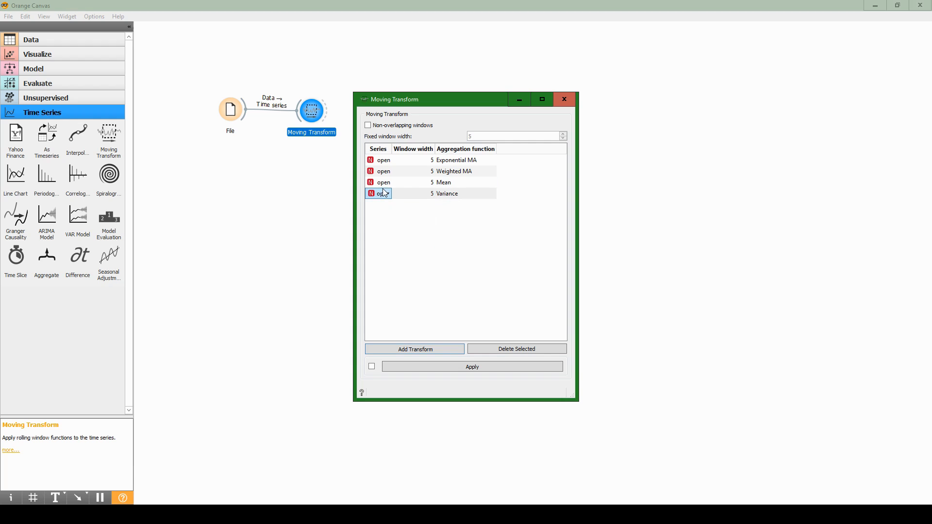
left_click(382, 191)
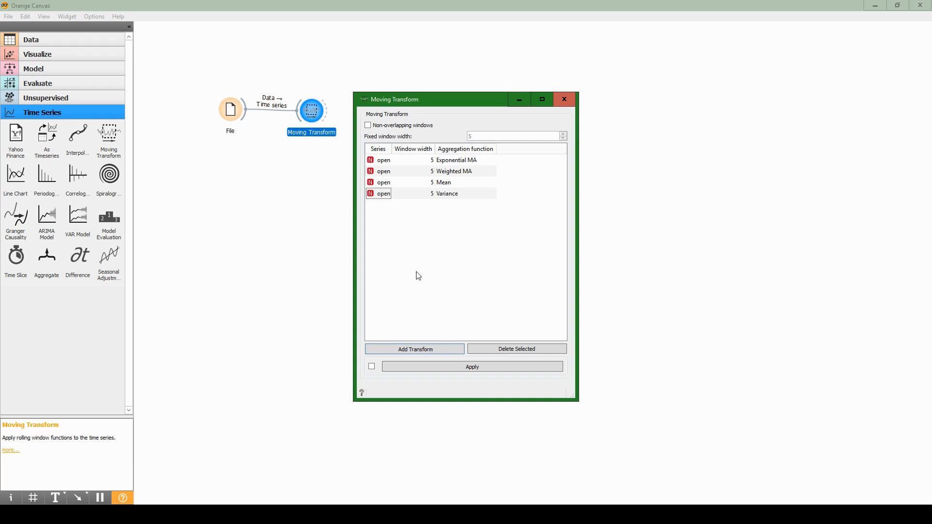
triple_click(409, 350)
left_click(399, 208)
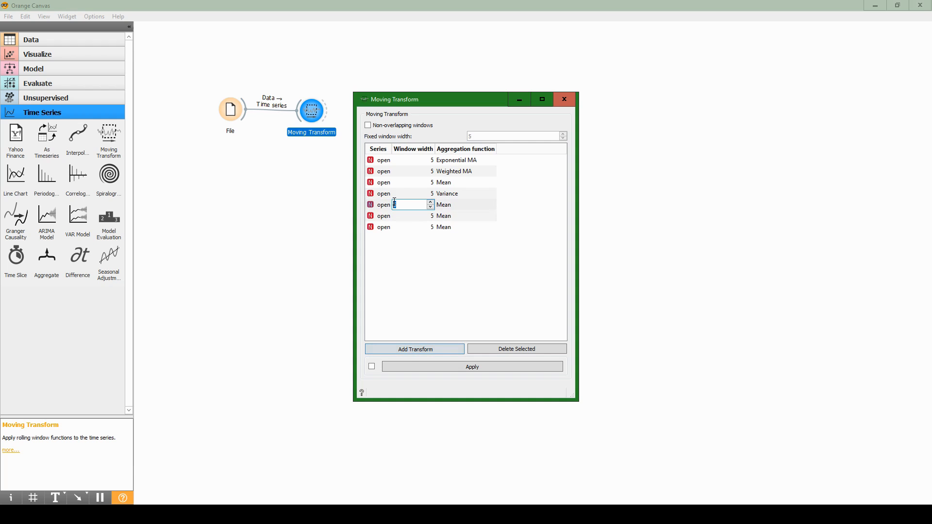
left_click(387, 207)
left_click(387, 208)
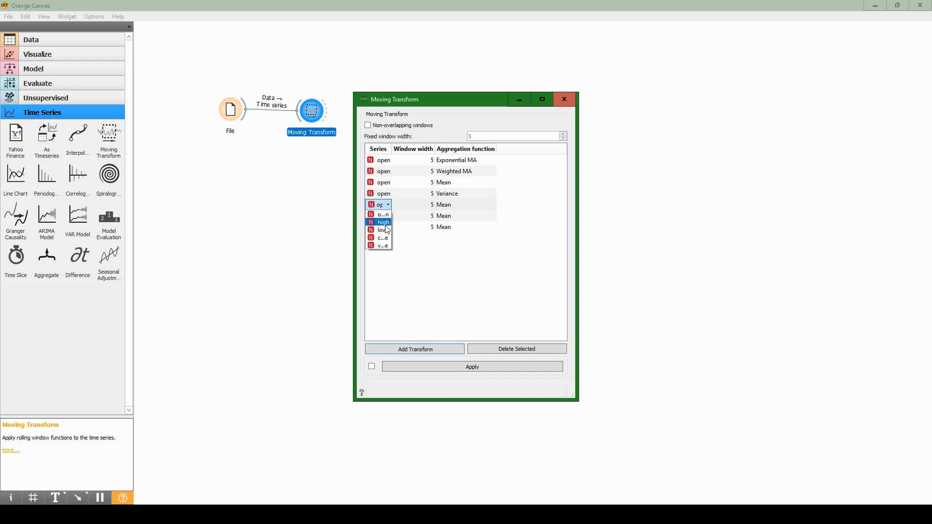
left_click(385, 238)
Step: Set the series of the sixth and seventh transforms to close
left_click(387, 216)
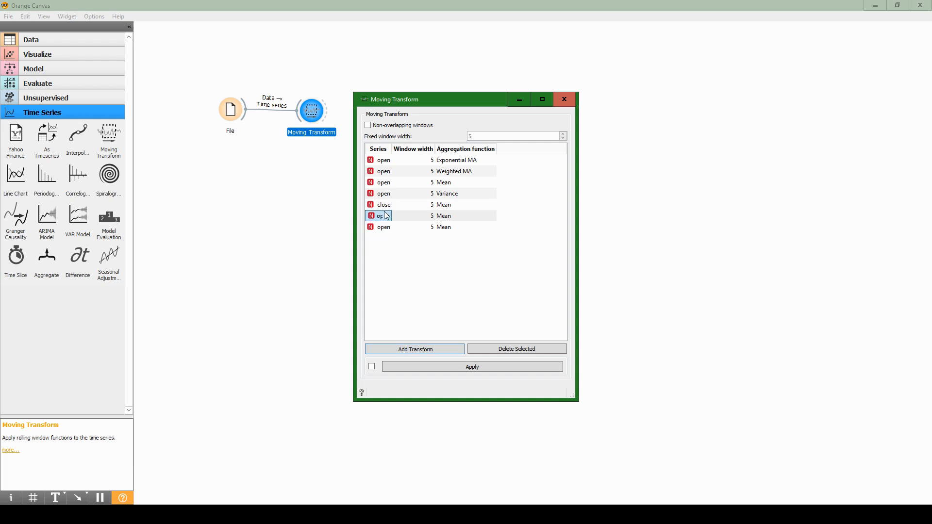
left_click(387, 216)
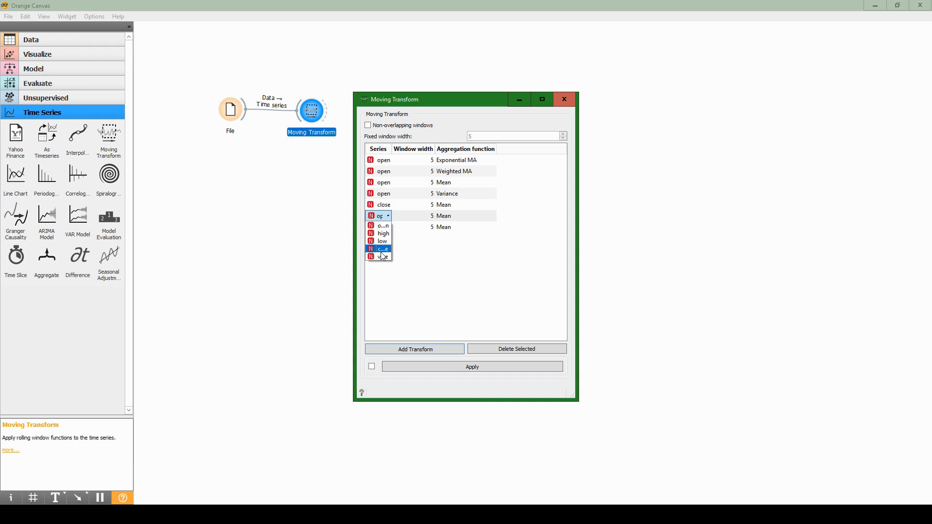
left_click(383, 249)
left_click(383, 228)
left_click(383, 228)
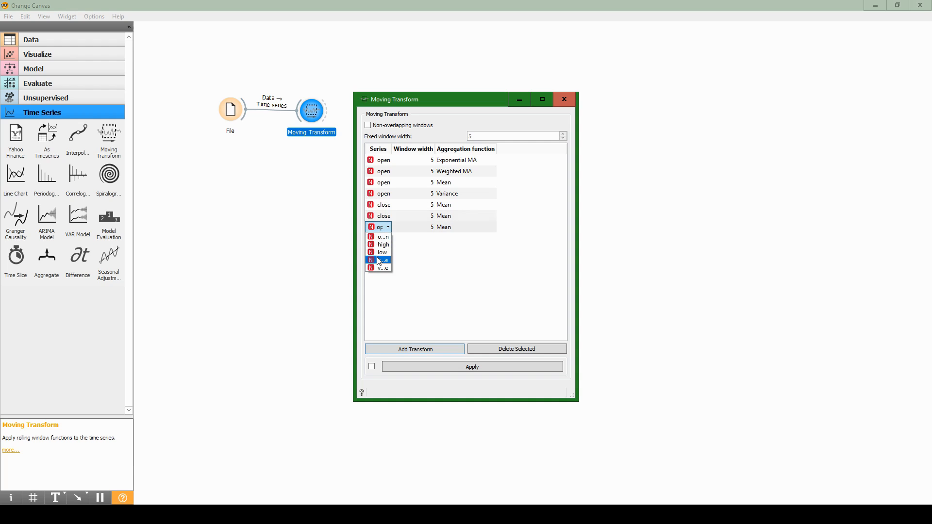
left_click(383, 261)
left_click(445, 253)
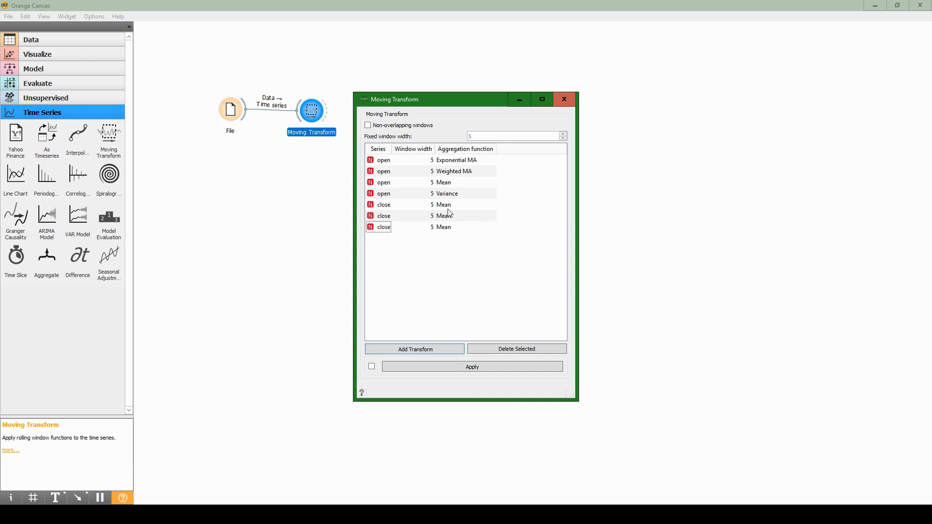
Step: Set the aggregation function of the first close transform to Weighted MA
double_click(450, 205)
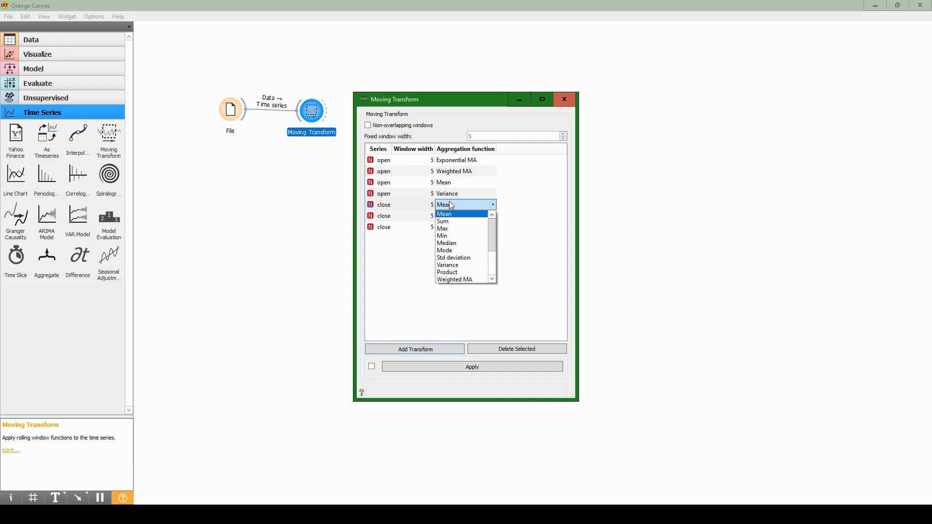
left_click(453, 272)
left_click(475, 208)
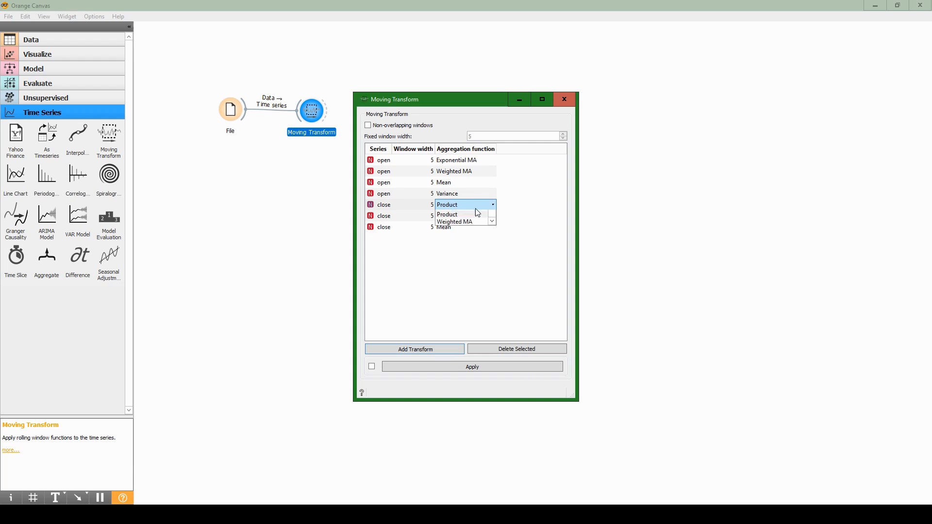
left_click(462, 261)
Step: Set the second close transform's aggregation function to Exponential MA and the third's to Harmonic mean
double_click(460, 216)
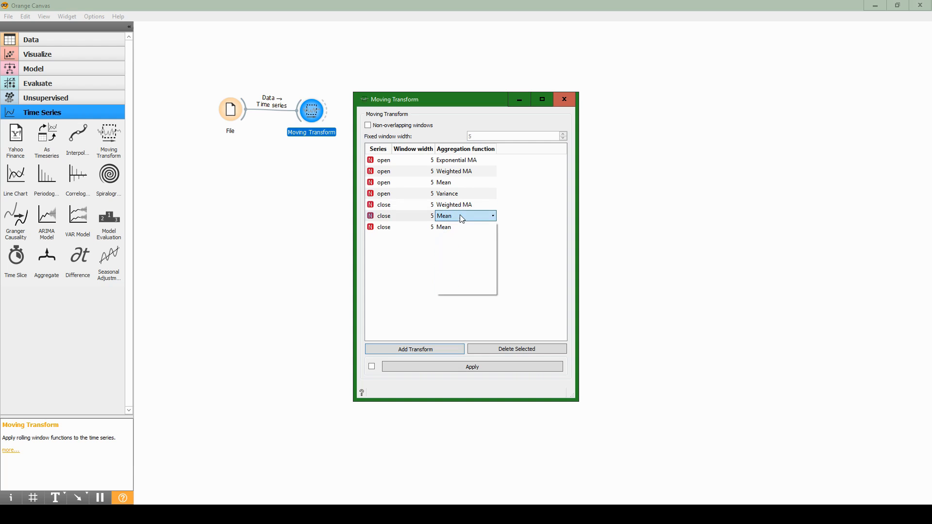
scroll(460, 262, "down", 2)
left_click(460, 251)
double_click(460, 227)
scroll(456, 274, "down", 2)
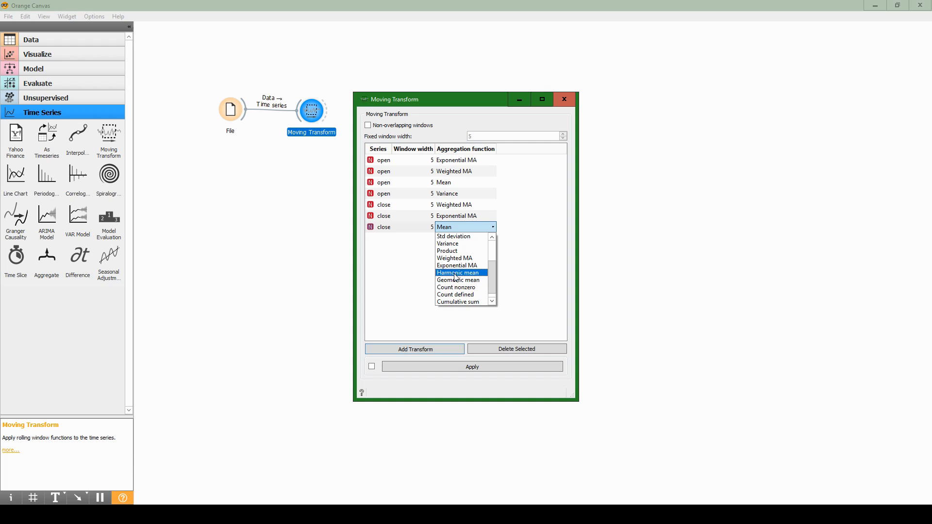
left_click(465, 273)
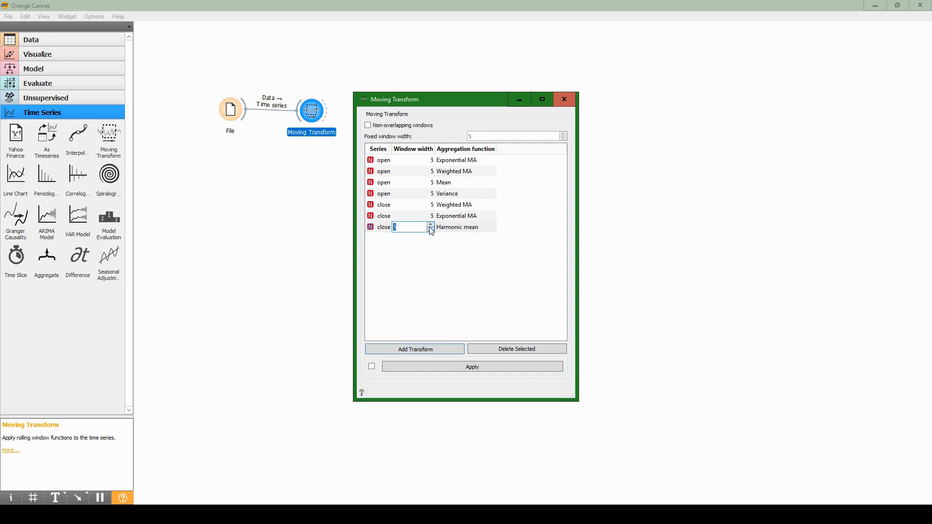
Step: Set the window width of all three close transforms to 10
type("10")
key("Return")
double_click(424, 215)
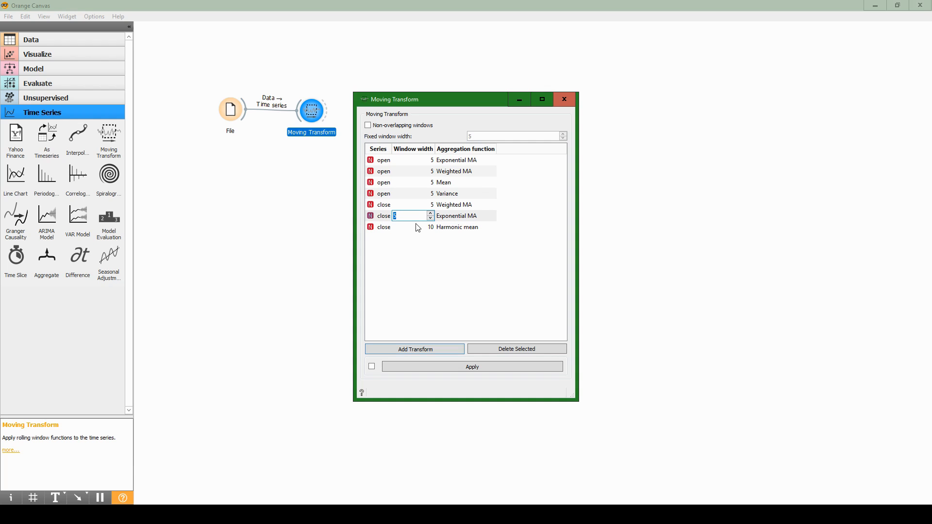
type("10")
key("Return")
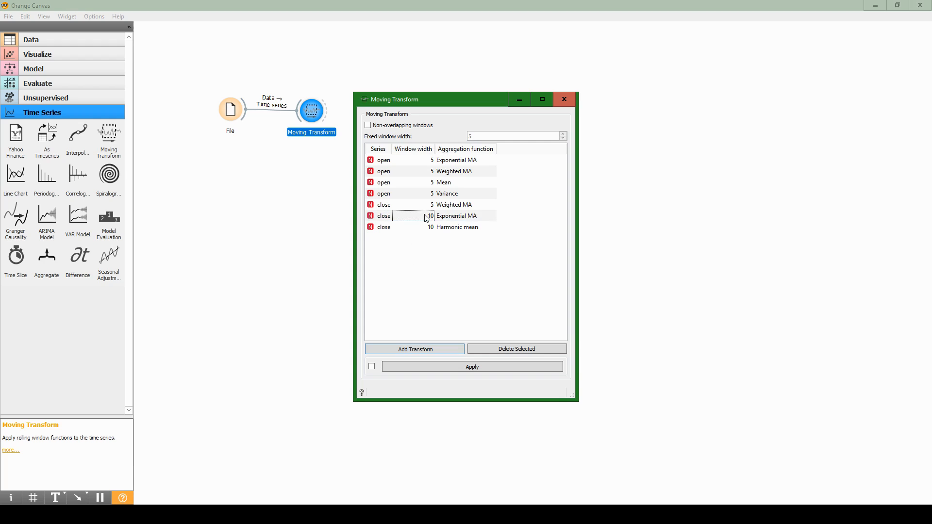
double_click(428, 208)
type("1")
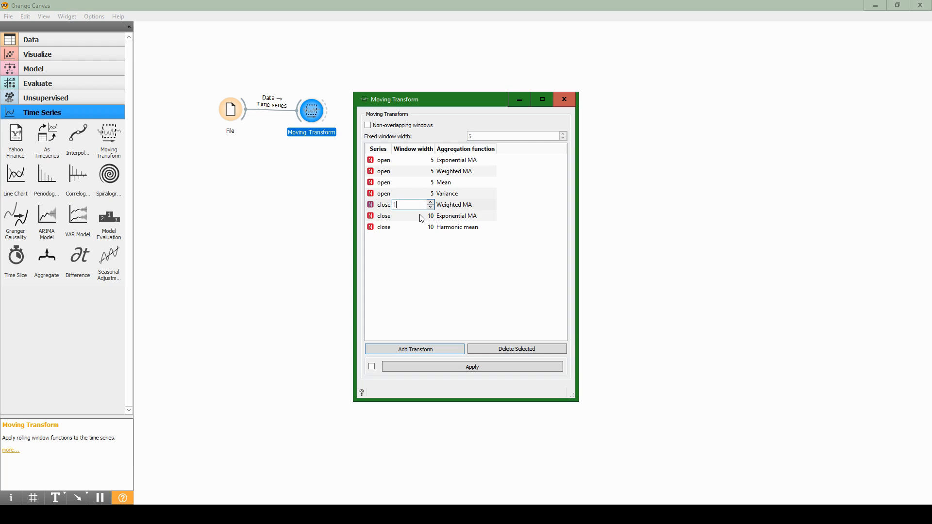
type("0")
key("Return")
Step: Set the window width of all four open transforms to 10 and apply the moving transforms
double_click(424, 194)
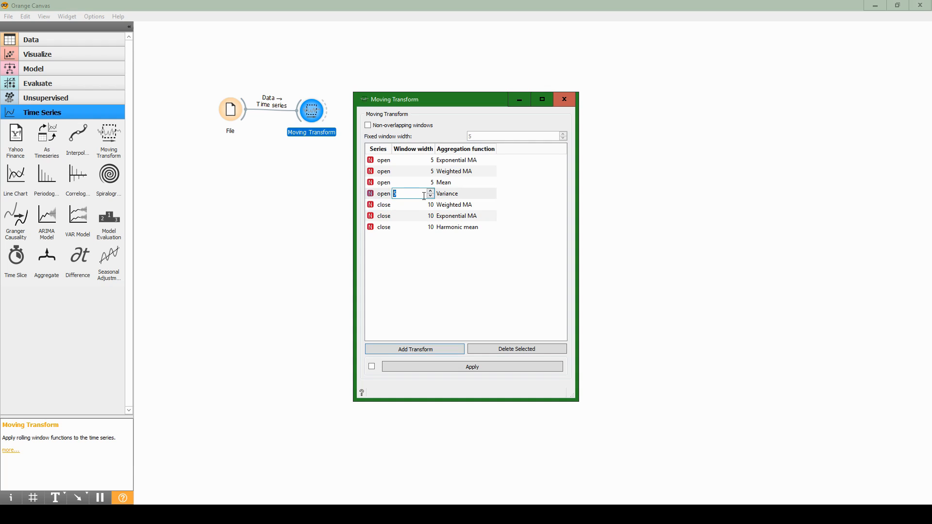
key("Return")
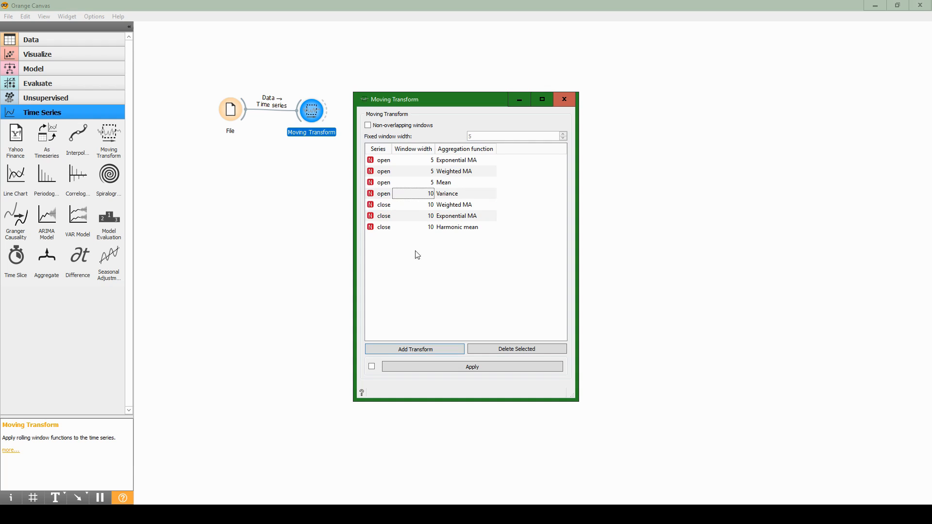
double_click(428, 184)
type("10")
key("Return")
double_click(426, 171)
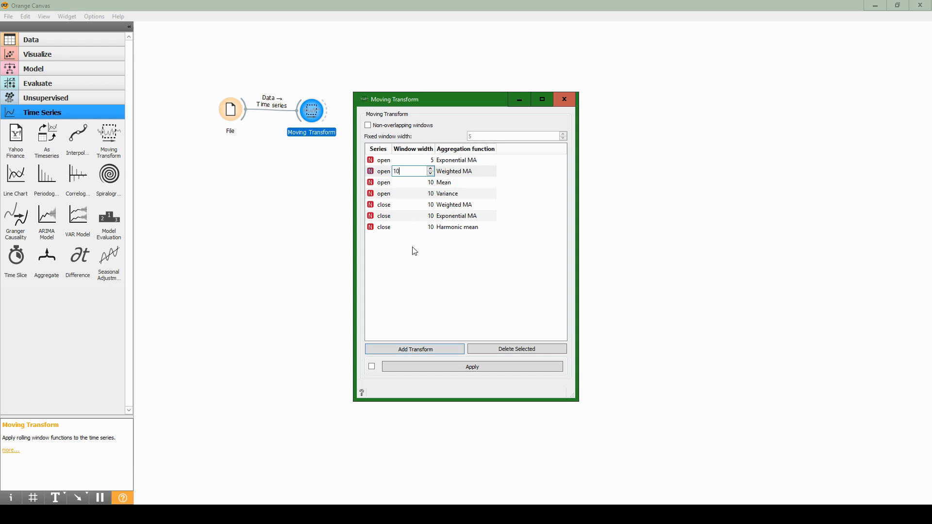
key("Return")
double_click(421, 161)
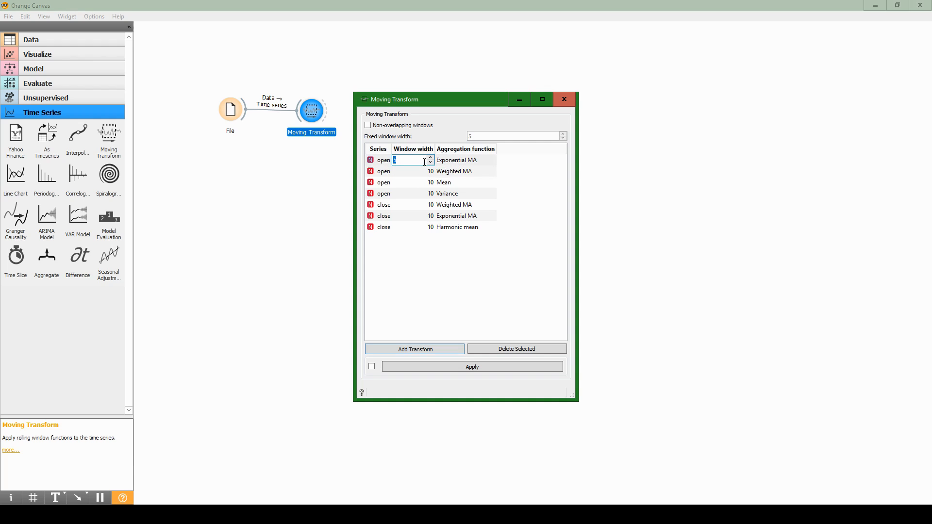
type("10")
key("Return")
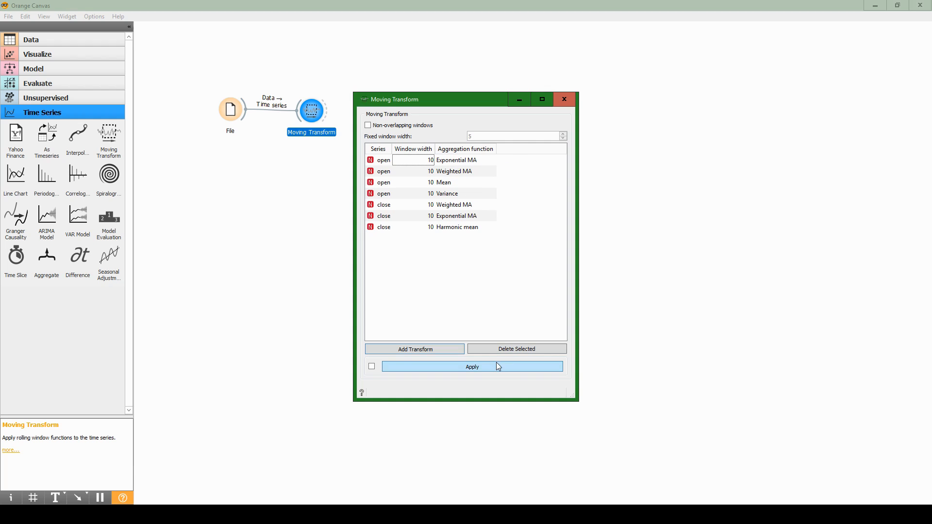
left_click(456, 373)
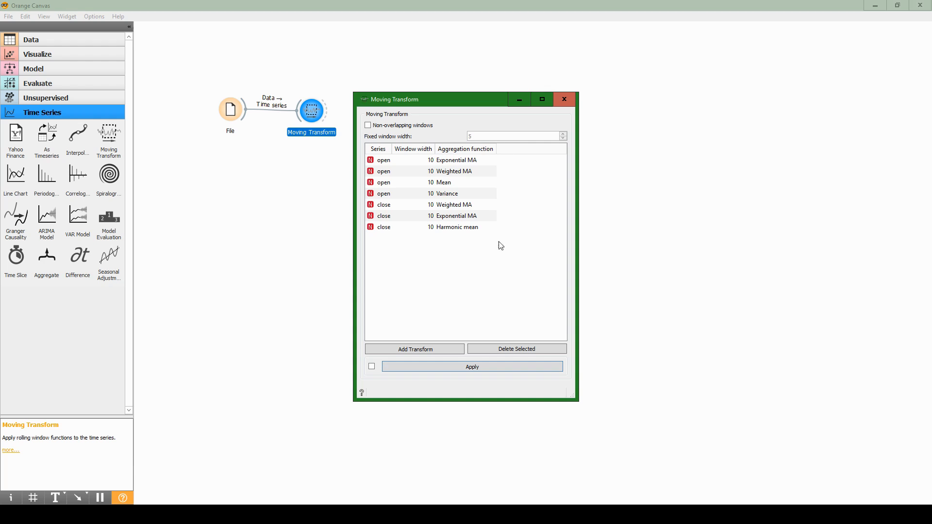
left_click(430, 366)
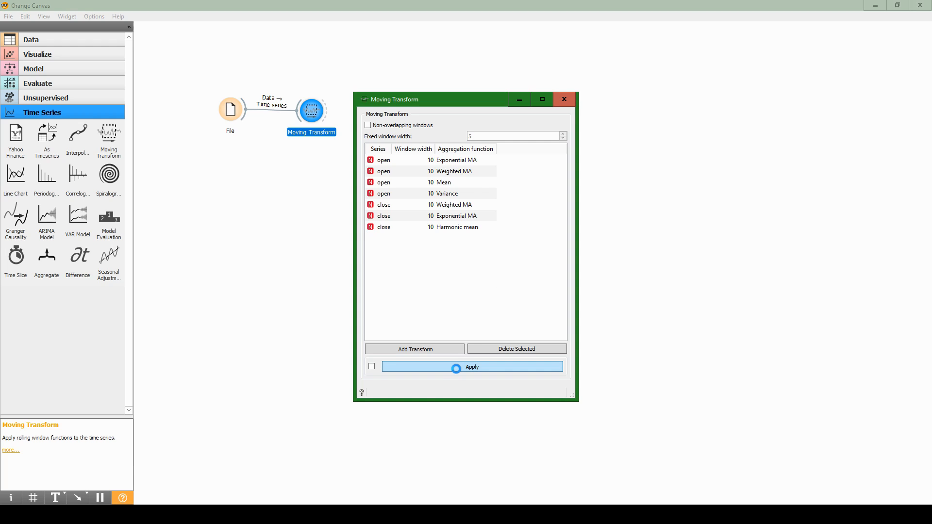
Step: Close the Moving Transform settings, add a Data Table widget fed by Moving Transform's time series output, and open it
left_click(570, 109)
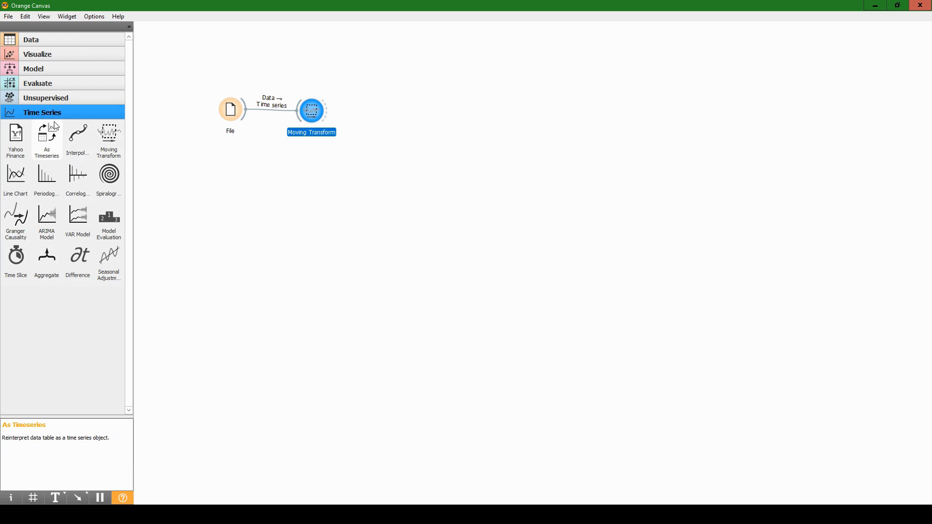
left_click(44, 42)
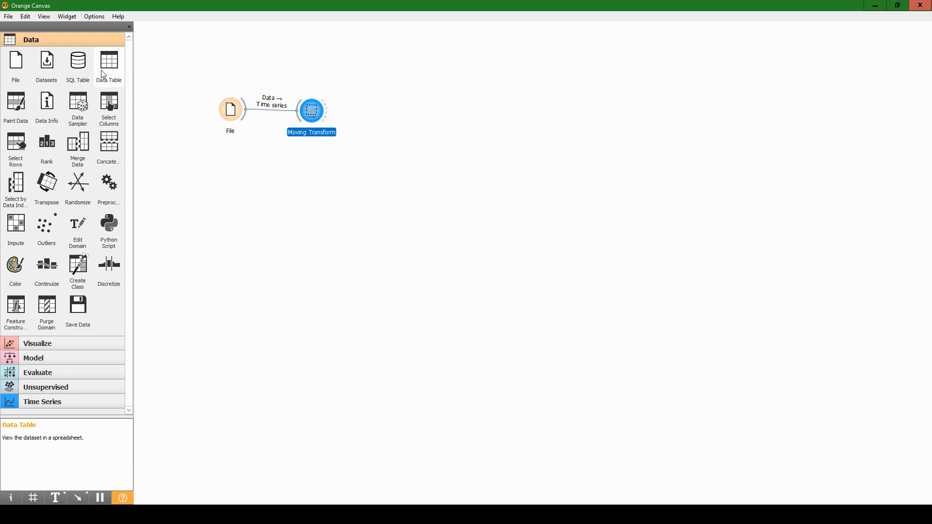
left_click_drag(104, 75, 417, 57)
left_click(362, 82)
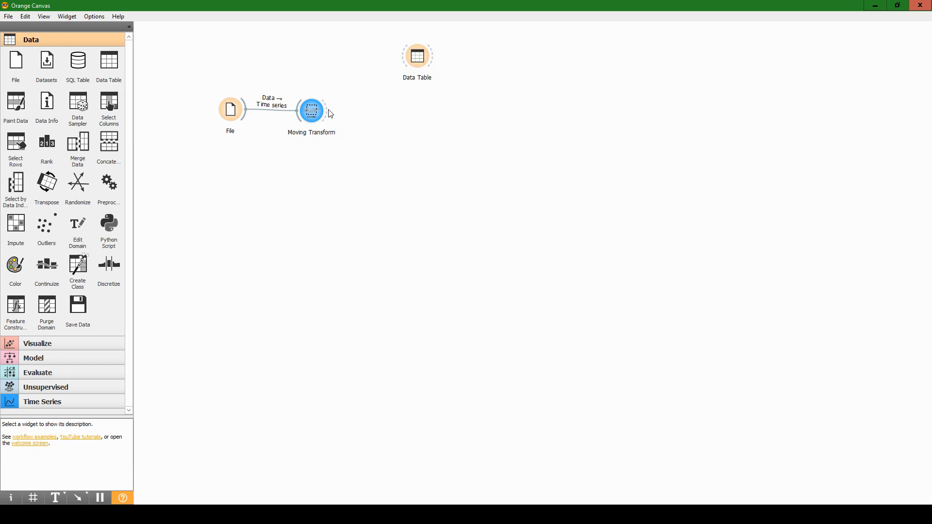
left_click_drag(331, 111, 416, 57)
double_click(416, 57)
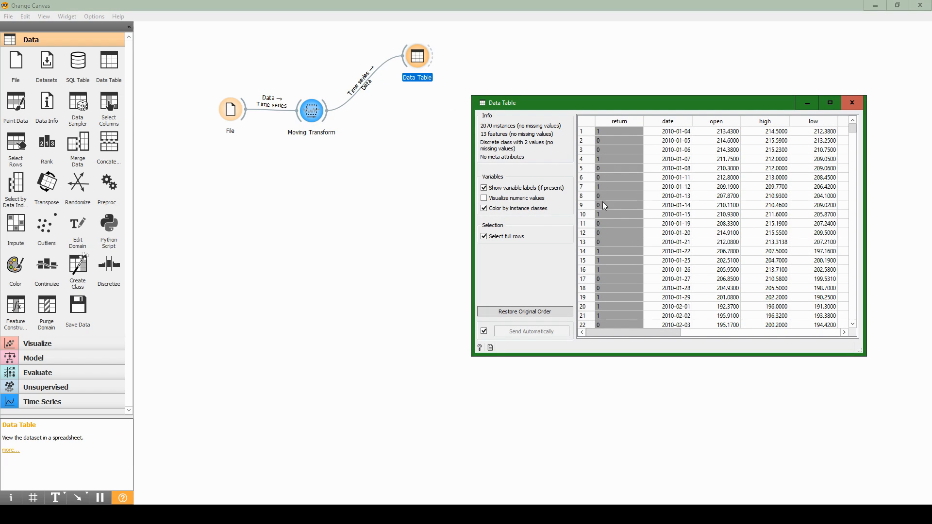
Step: Examine the moving transform columns beside the original price, volume and return columns, widening open (10; exponential ma) to read its name
left_click_drag(619, 332, 747, 358)
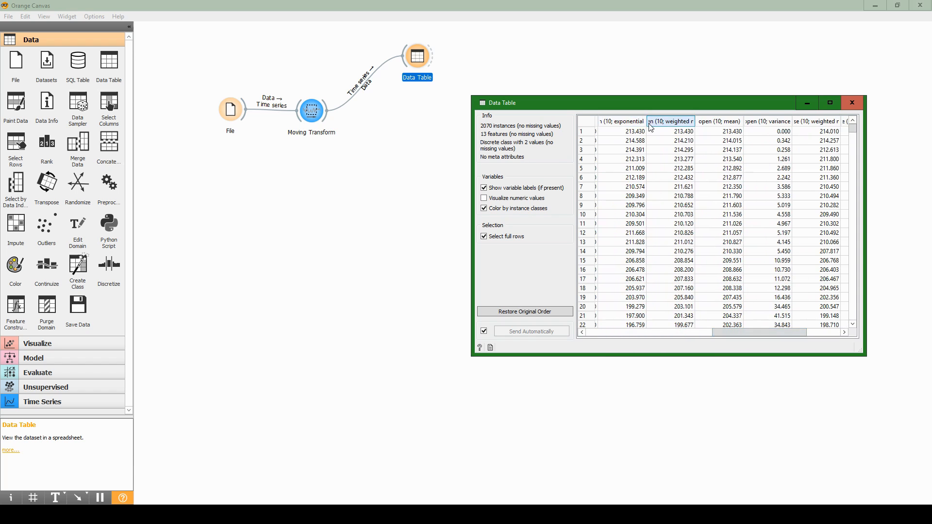
left_click_drag(647, 121, 672, 127)
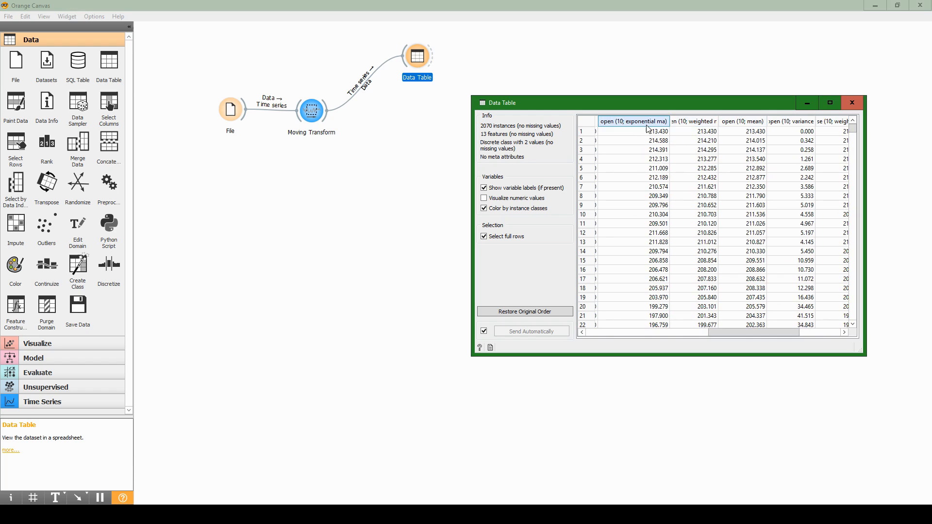
left_click(645, 141)
left_click(654, 215)
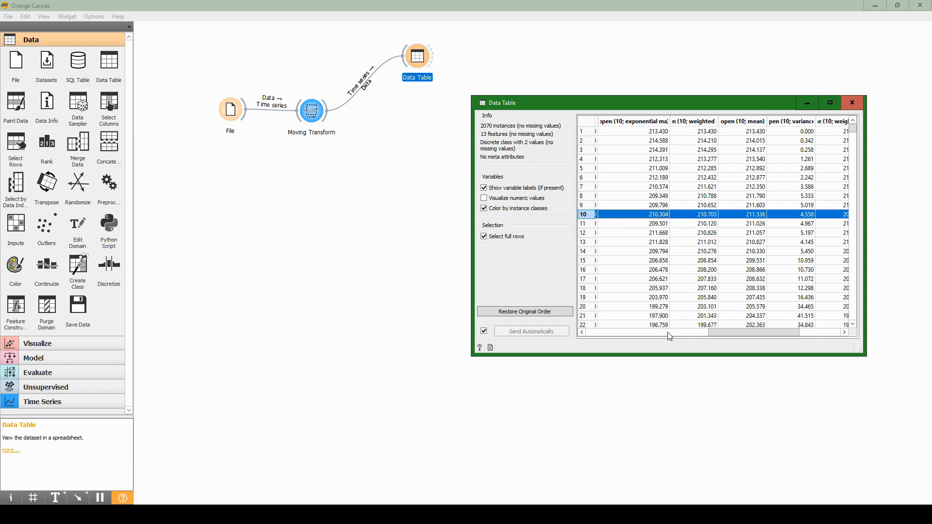
left_click_drag(713, 334, 569, 330)
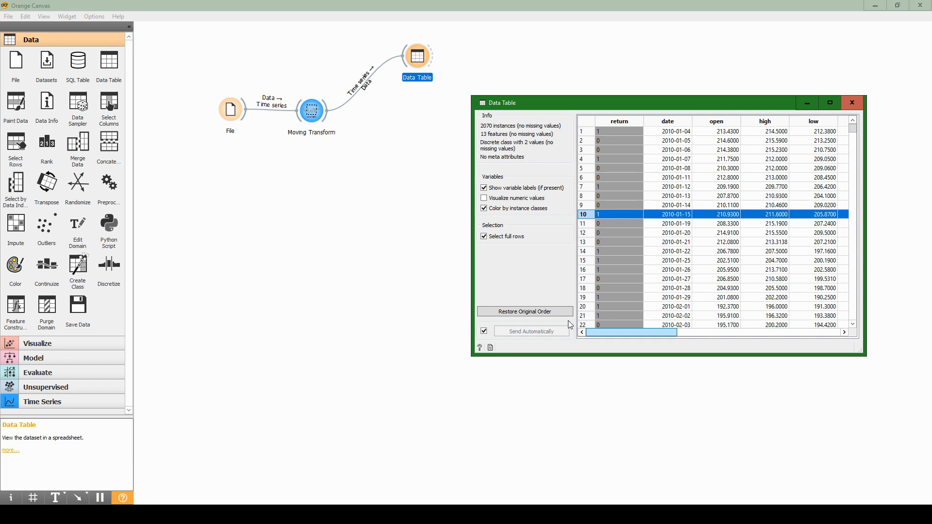
left_click_drag(590, 333, 665, 333)
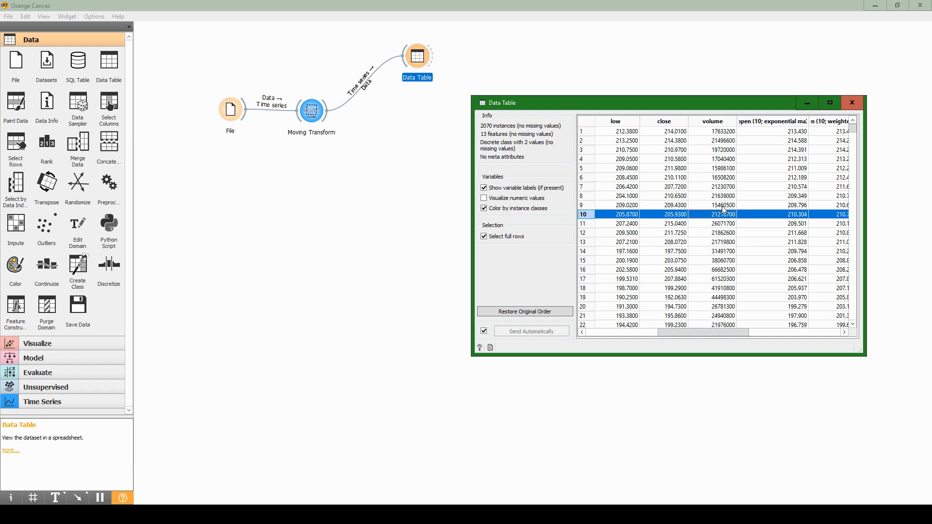
left_click(723, 206)
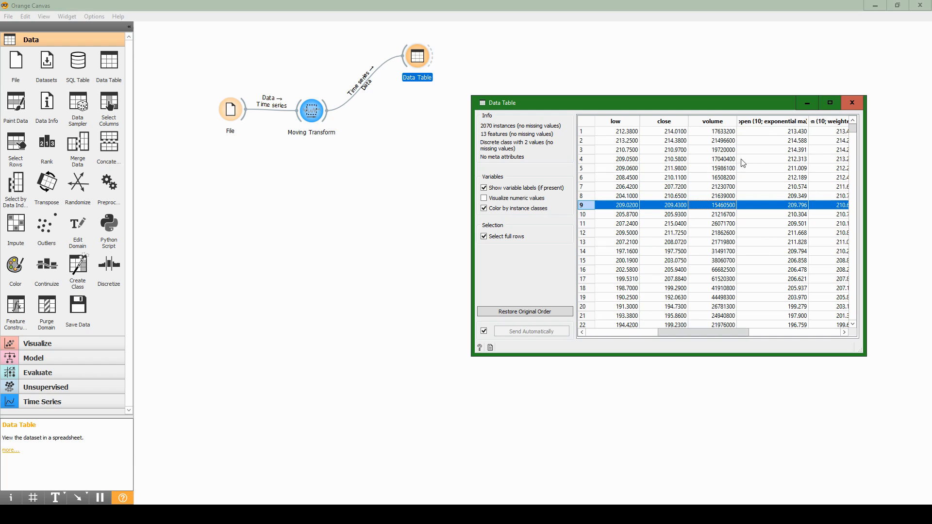
left_click(793, 134)
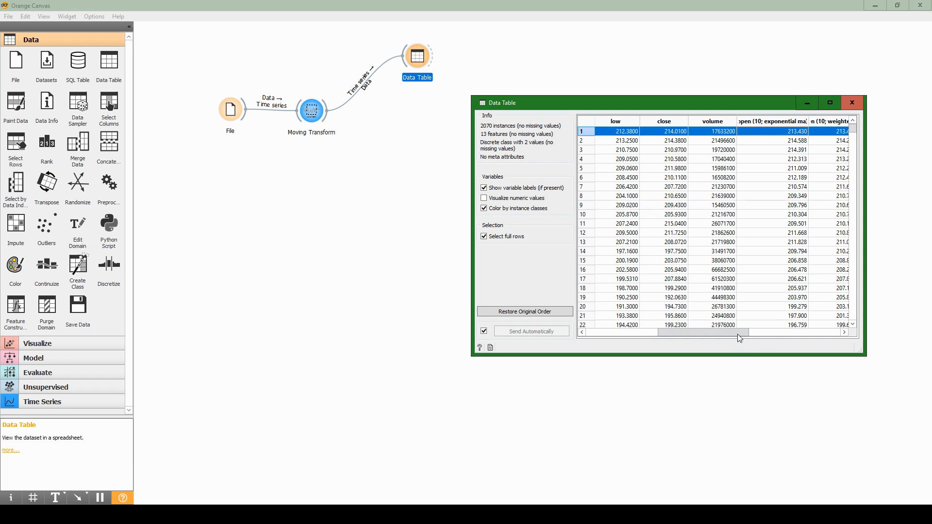
left_click_drag(738, 334, 753, 347)
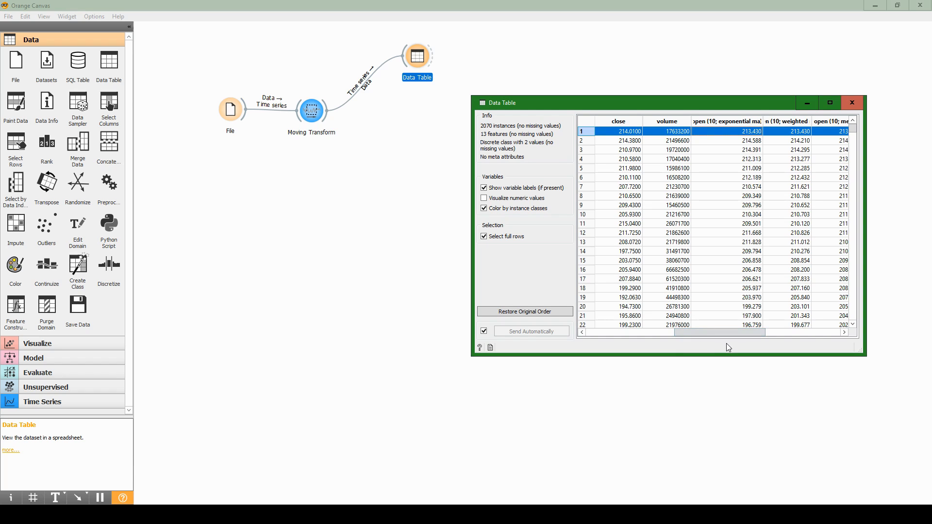
left_click_drag(722, 329, 604, 338)
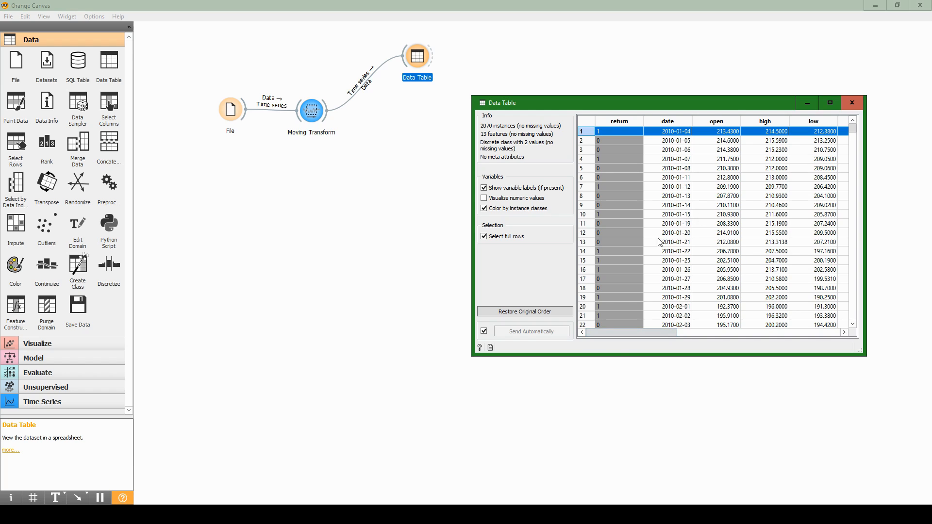
left_click(852, 103)
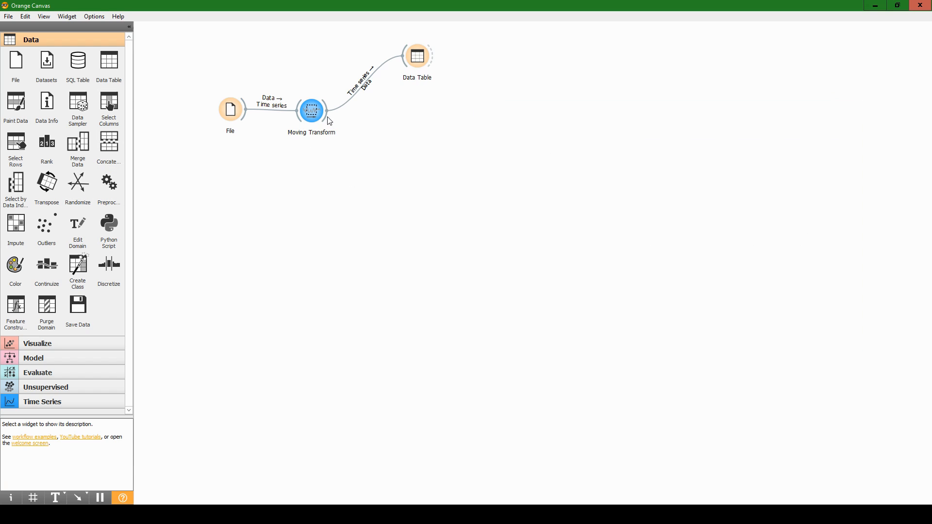
Step: Reopen the data table to review the return target beside the date, open, high and low columns
double_click(417, 57)
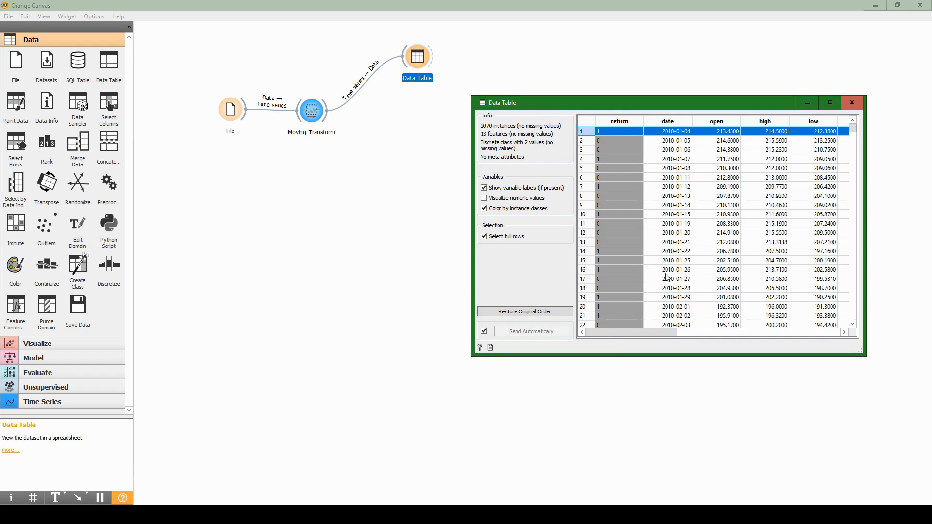
left_click_drag(633, 339, 589, 309)
left_click_drag(641, 335, 626, 352)
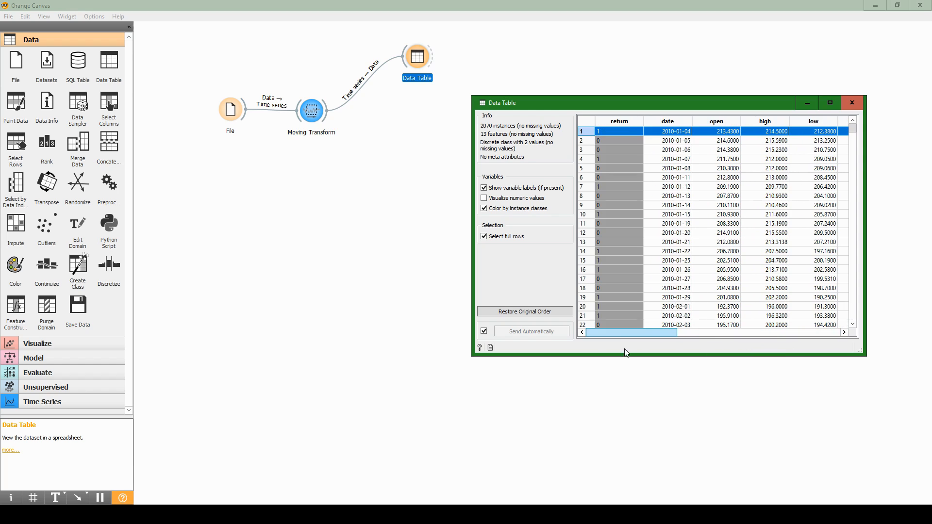
left_click_drag(563, 317, 708, 168)
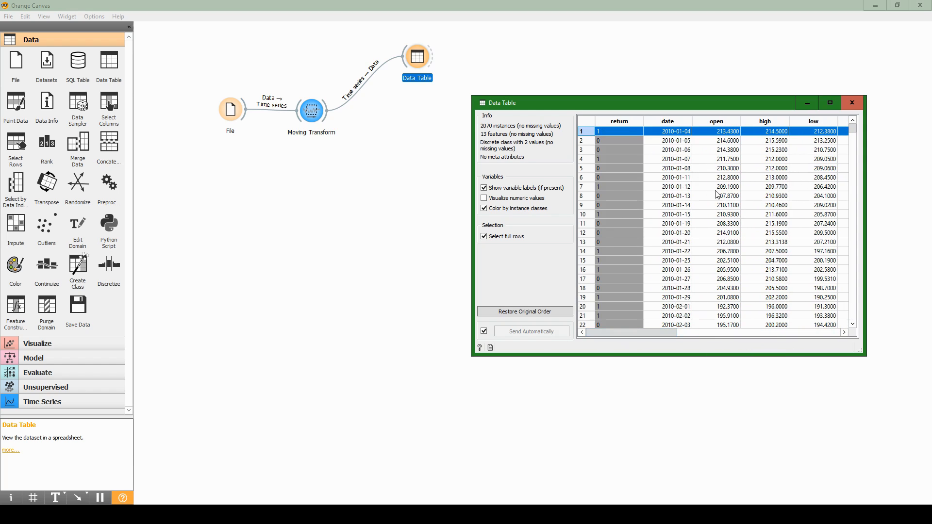
left_click(852, 103)
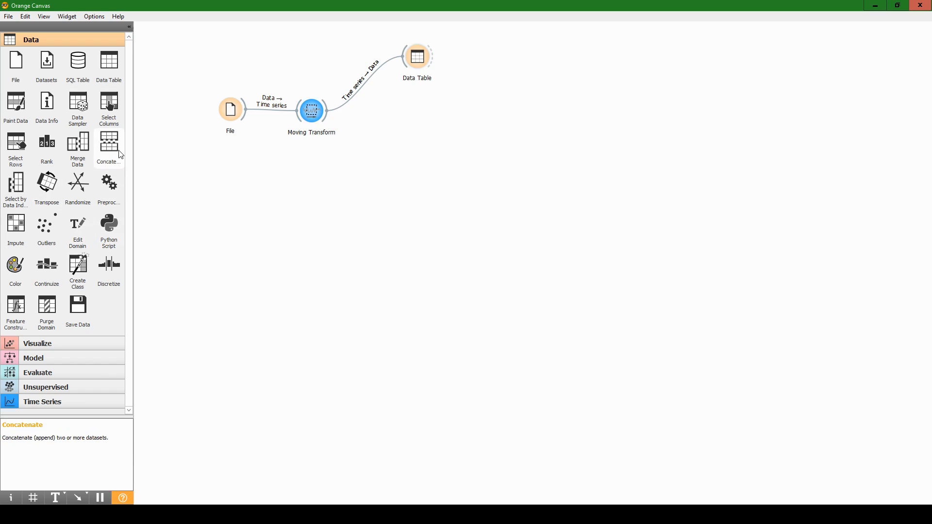
Step: Add a Select Columns widget, connect it to Moving Transform's time series output, and open its settings
left_click_drag(105, 109, 411, 109)
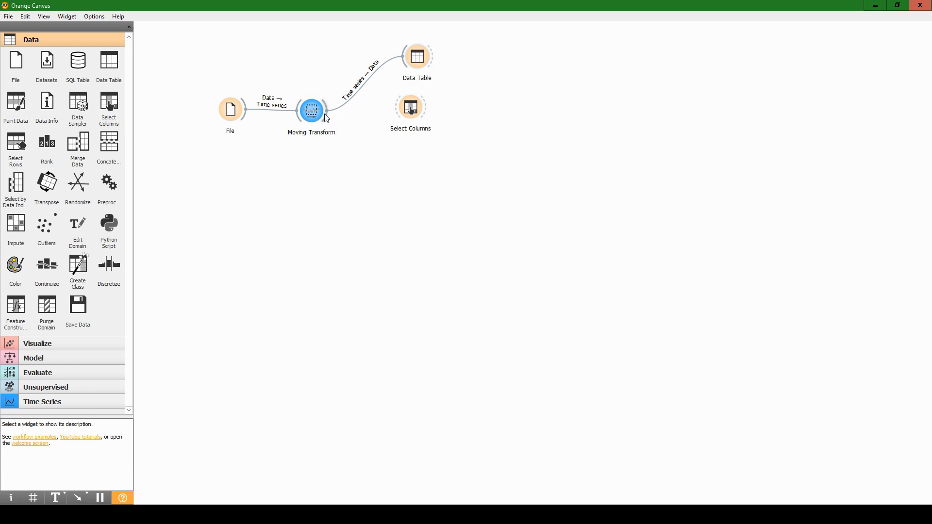
left_click_drag(326, 118, 397, 112)
left_click(414, 110)
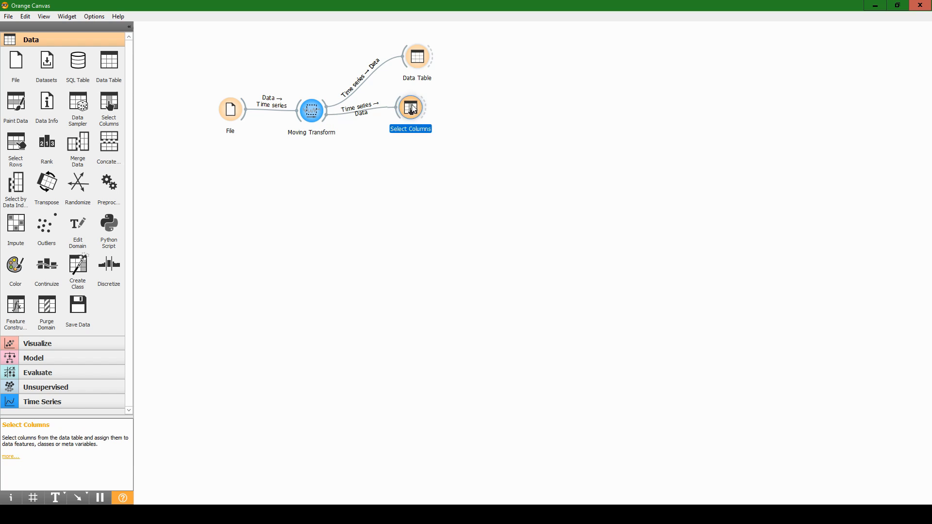
double_click(413, 110)
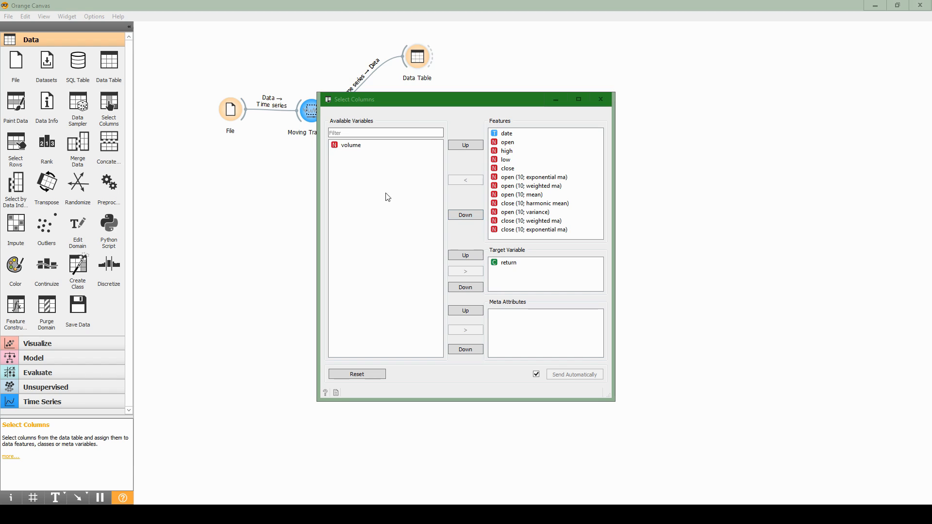
Step: Move volume from the available variables into the features
left_click(354, 147)
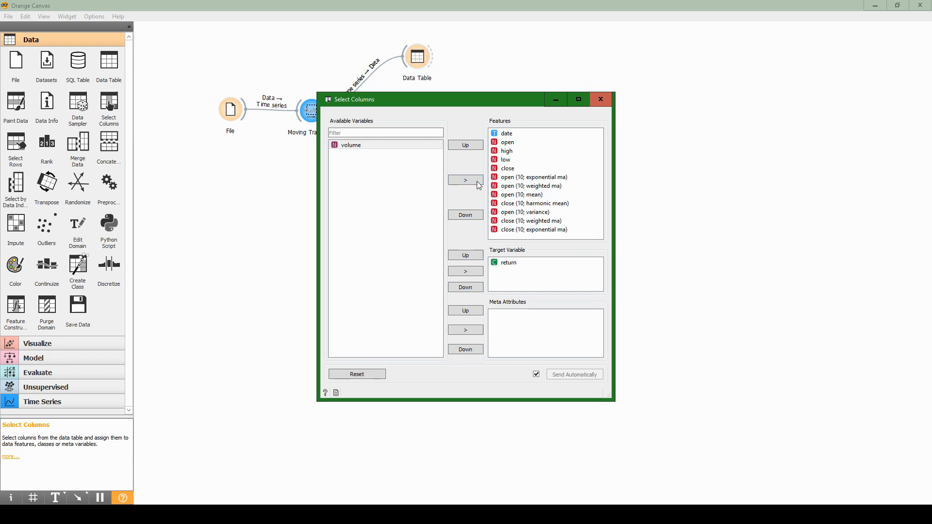
left_click(360, 147)
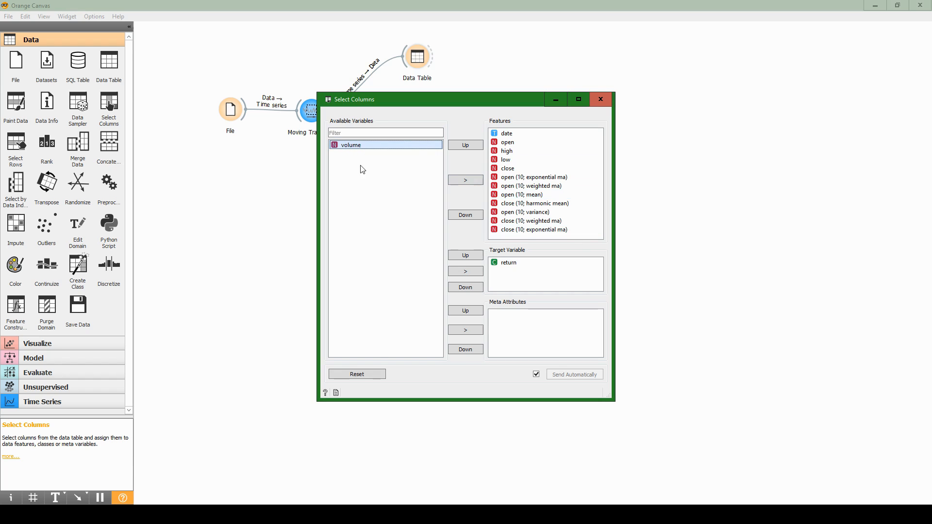
left_click(463, 181)
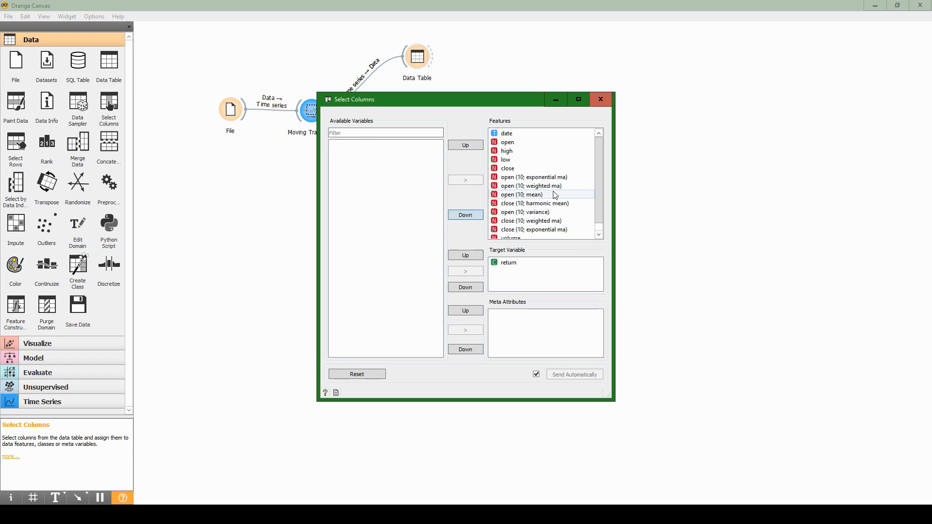
Step: Remove low, high and date from the features and close the column selection
left_click(531, 161)
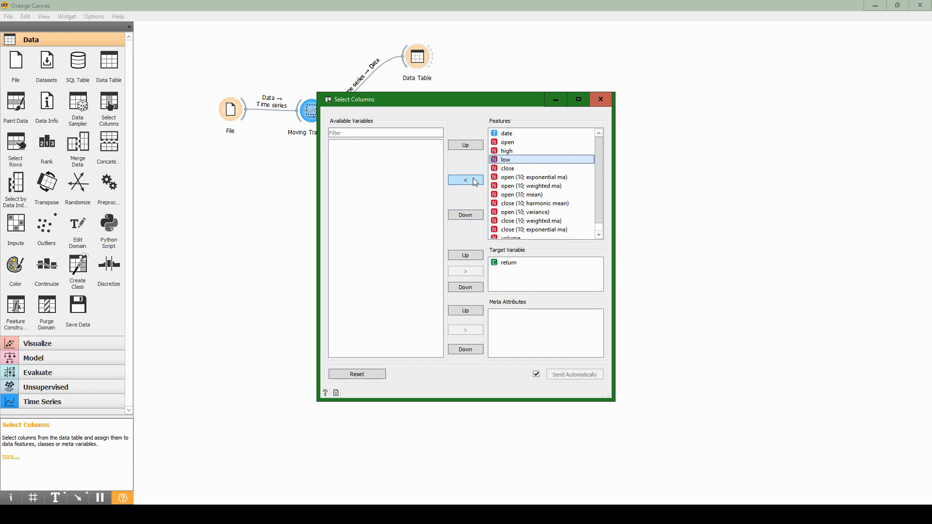
left_click(475, 181)
left_click(519, 151)
left_click(465, 181)
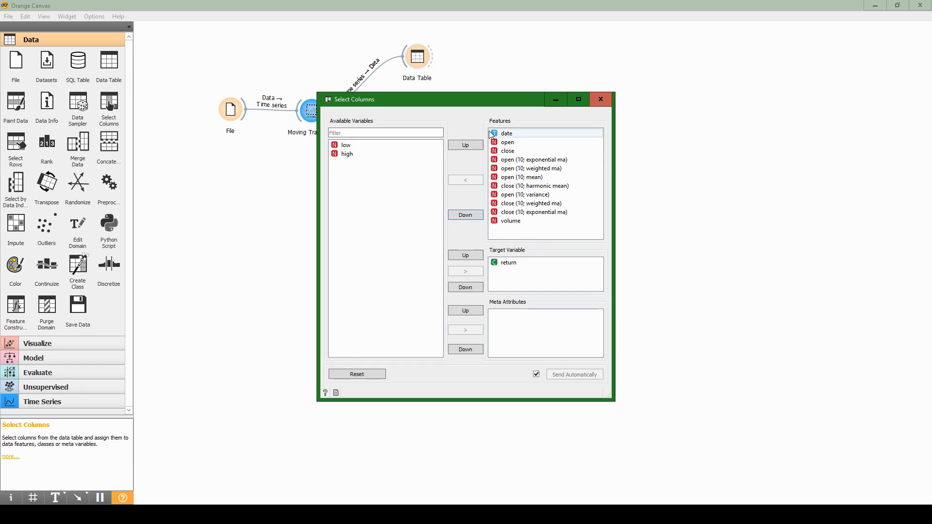
left_click(504, 133)
left_click(465, 181)
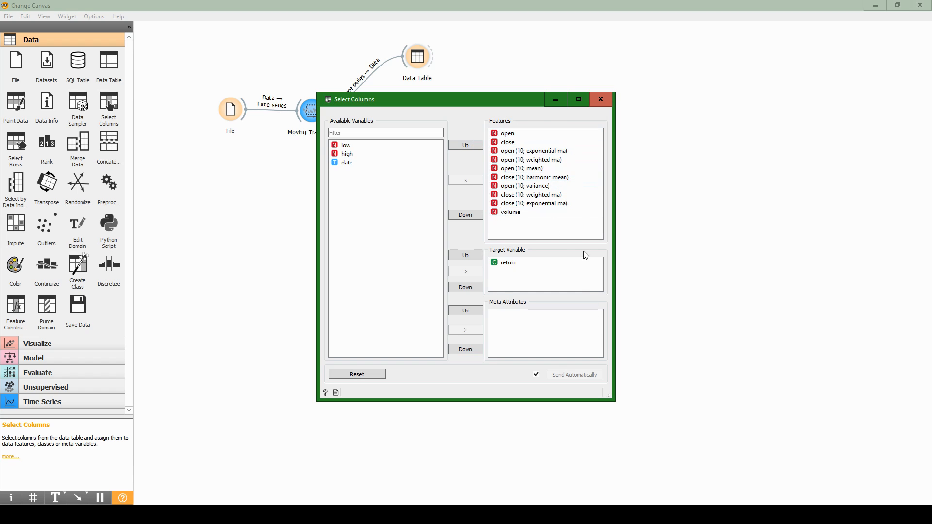
left_click(602, 99)
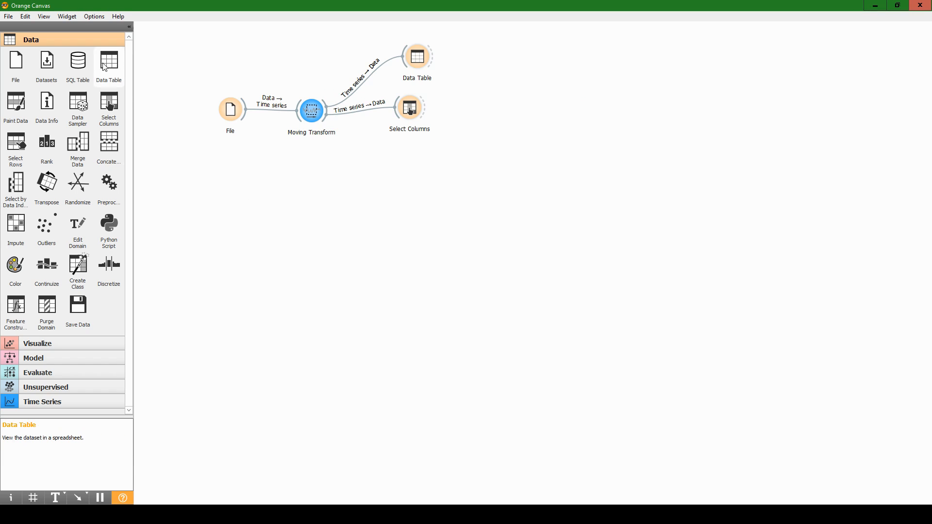
Step: Add a second Data Table widget, connect it to Select Columns' output, and open it
left_click_drag(106, 67, 507, 45)
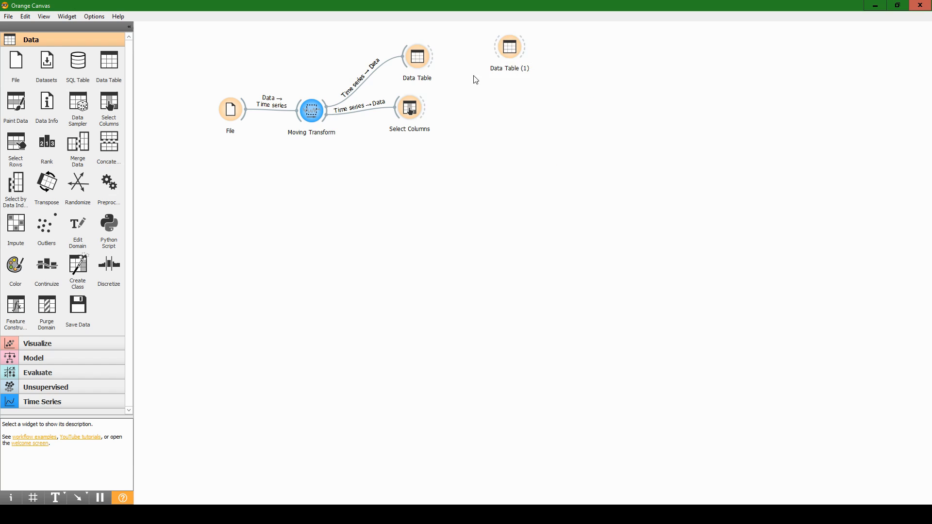
left_click_drag(427, 105, 495, 58)
double_click(507, 51)
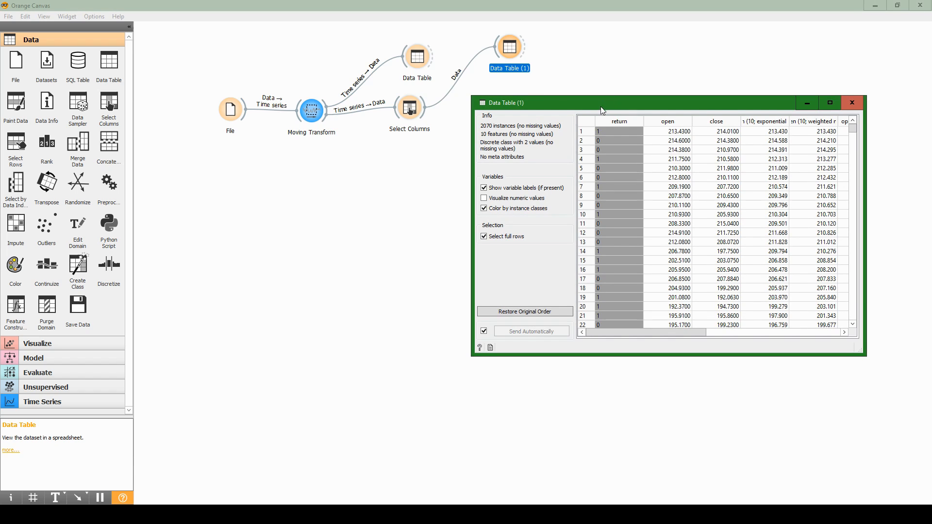
Step: Inspect the selected columns in the second data table and sort the rows by open (10; variance) in descending order
left_click_drag(602, 108, 437, 144)
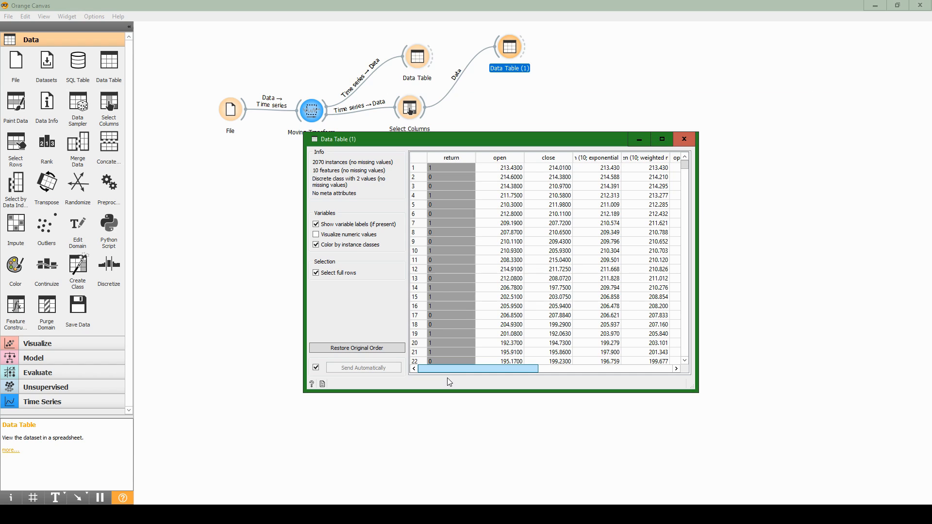
left_click_drag(471, 365, 540, 362)
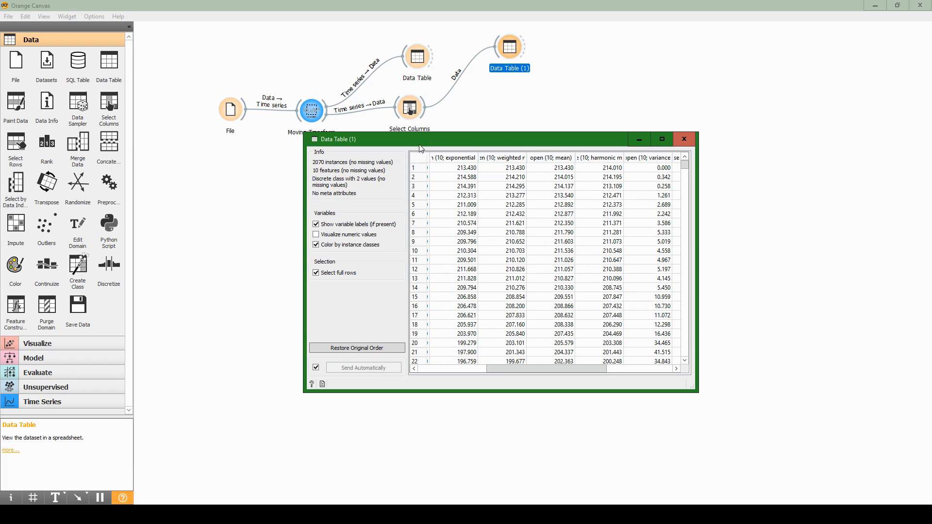
left_click_drag(422, 144, 405, 158)
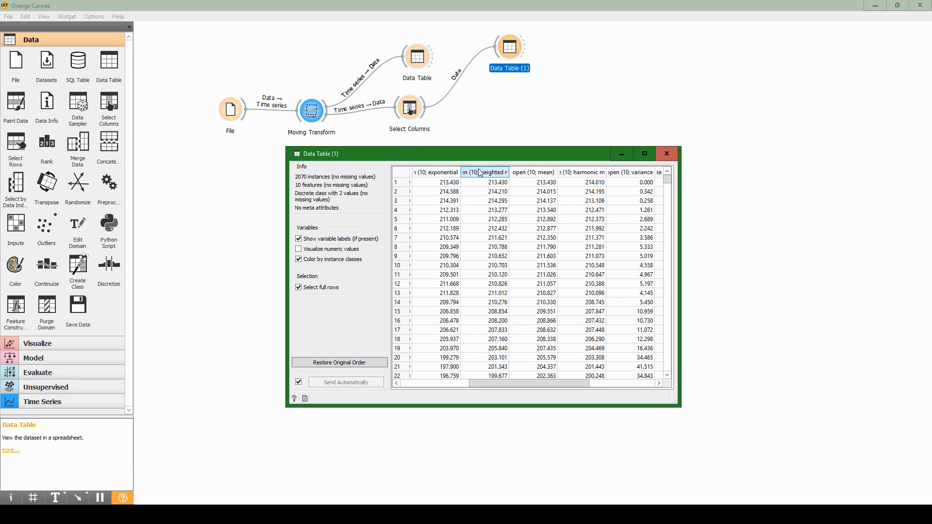
left_click(633, 173)
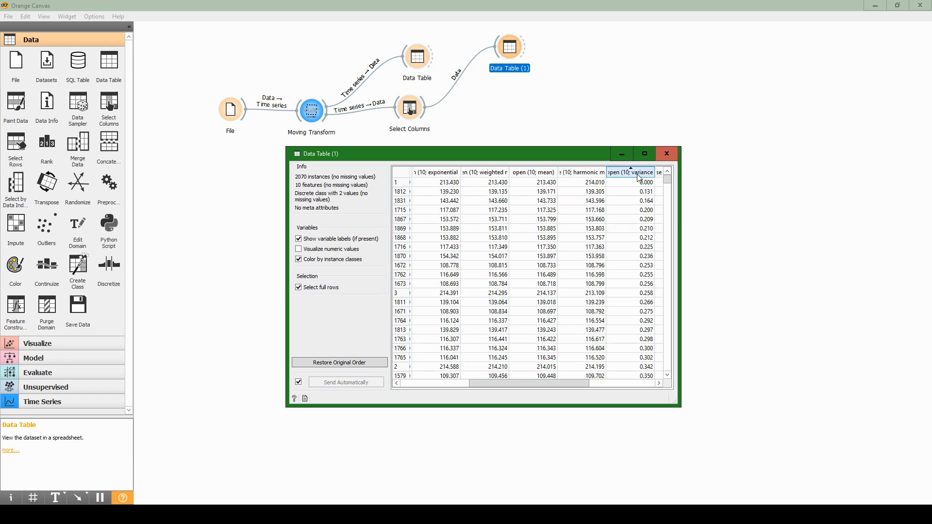
left_click(632, 172)
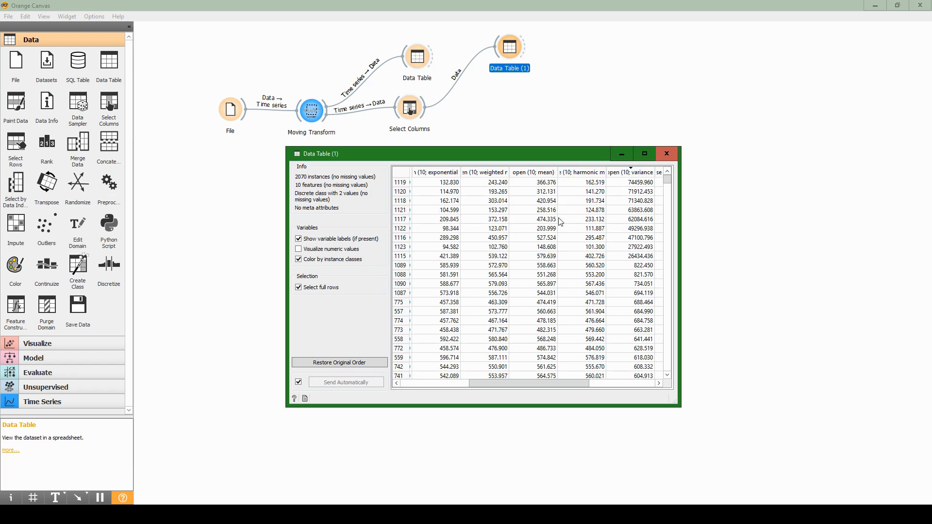
Step: Close the second data table and add a Preprocess widget to the canvas below it
left_click(668, 154)
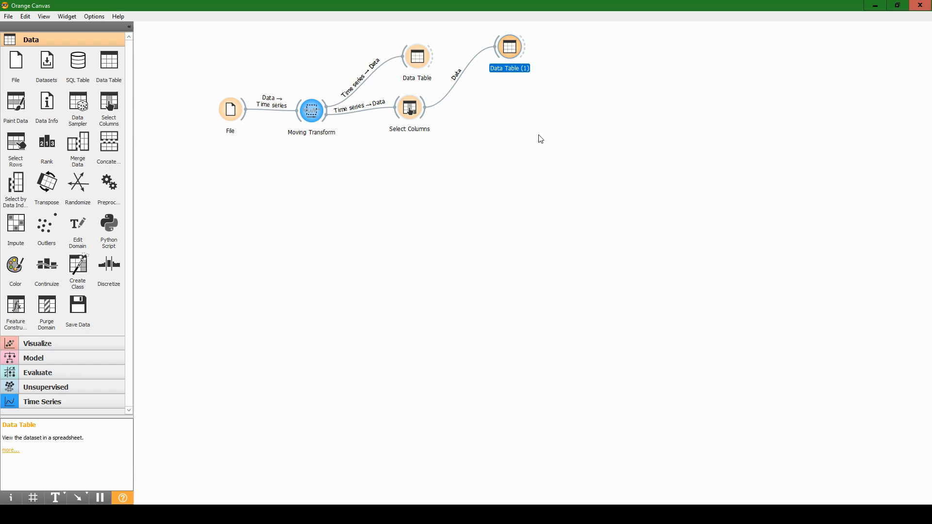
right_click(449, 95)
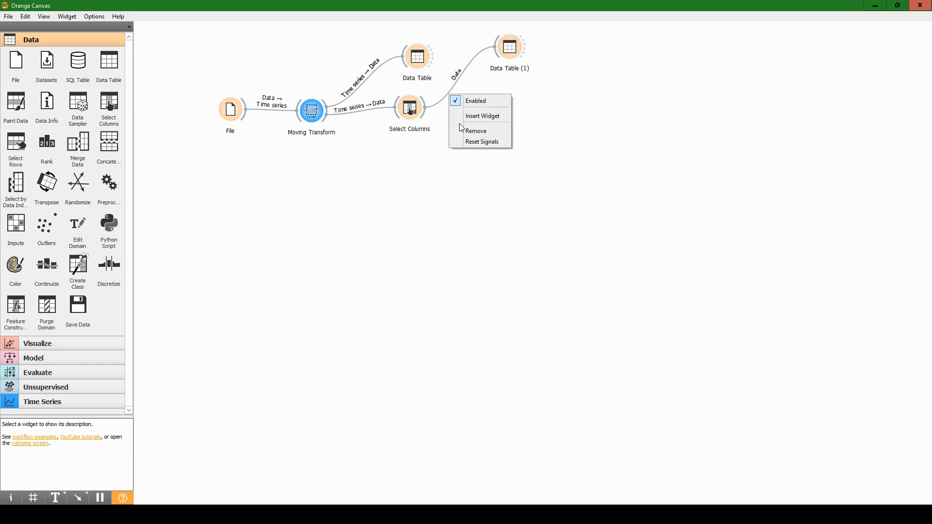
left_click(417, 184)
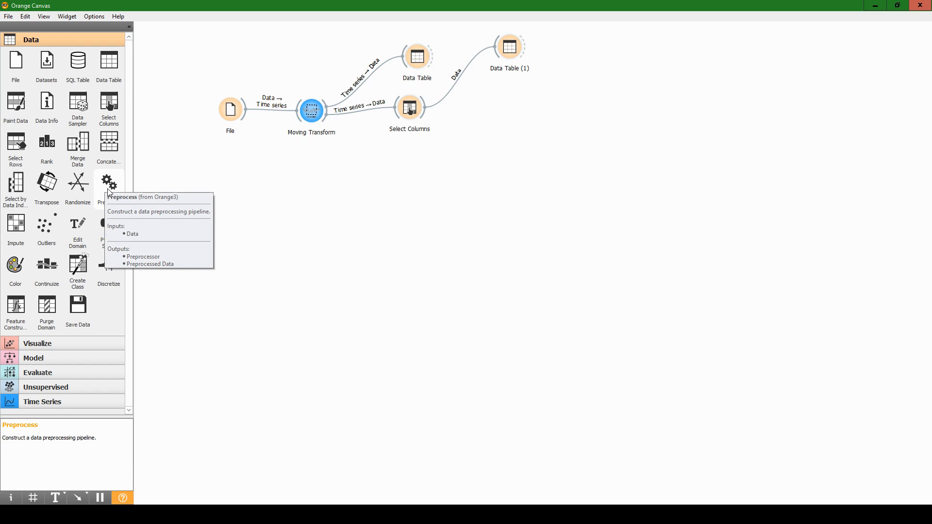
left_click_drag(108, 191, 503, 105)
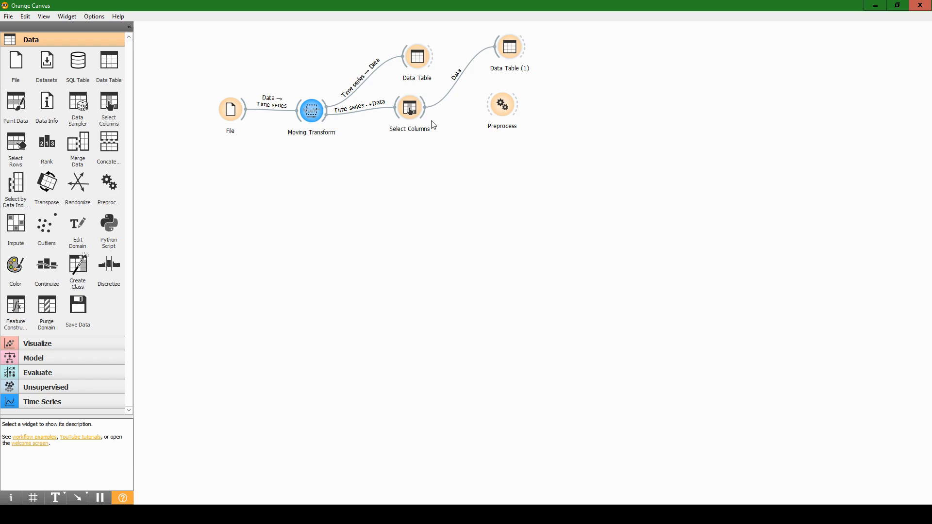
Step: Compare the value ranges of the open, close, moving transform and volume columns in the second data table
double_click(514, 46)
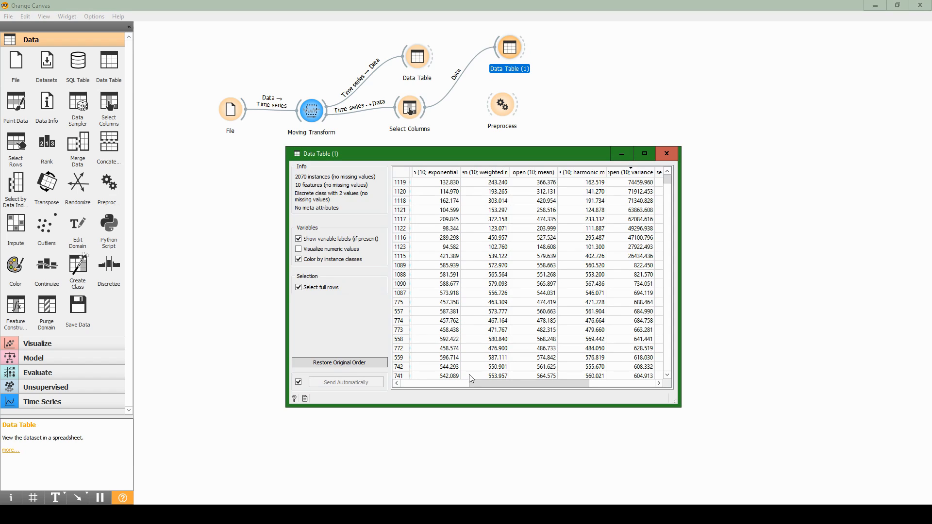
left_click_drag(475, 382, 406, 385)
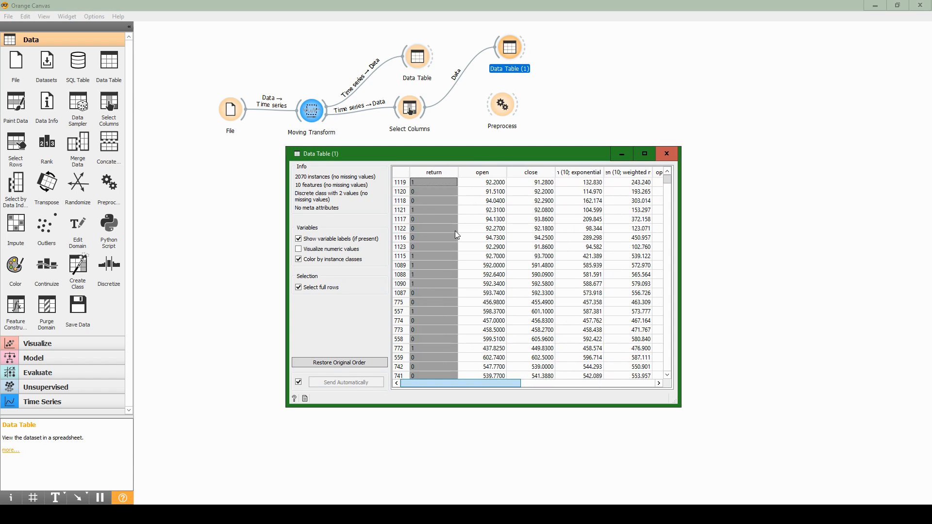
left_click(494, 184)
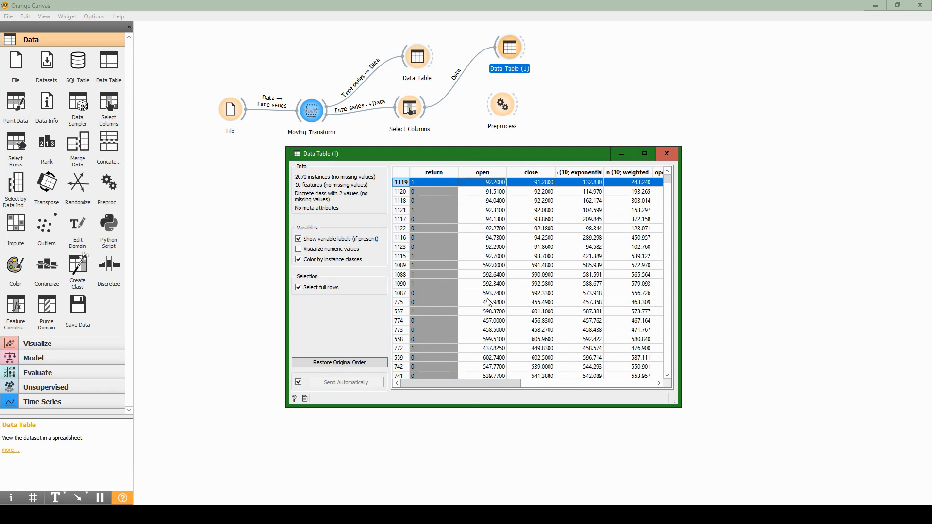
left_click(493, 359)
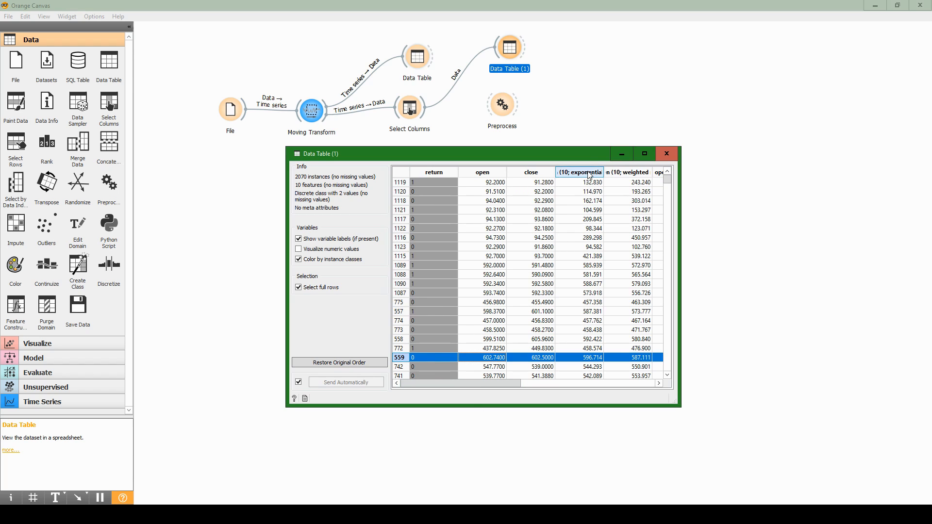
left_click(572, 182)
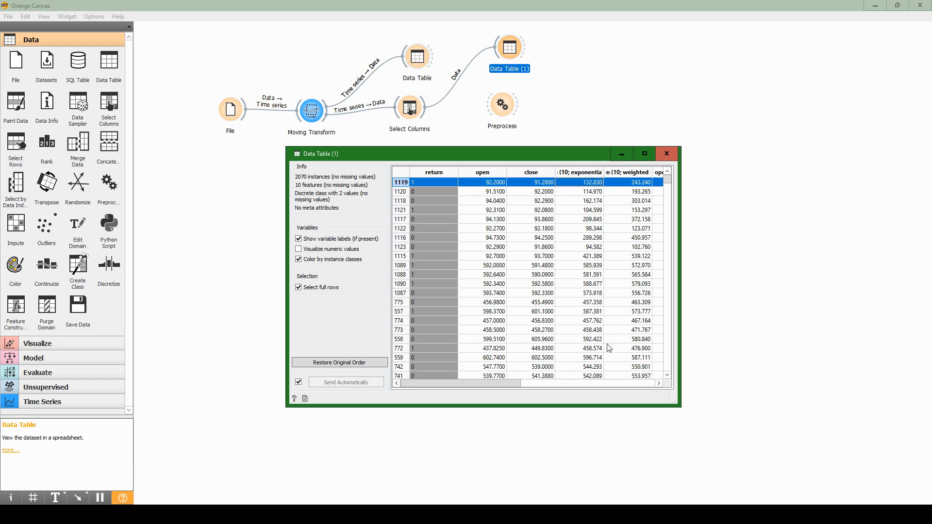
left_click_drag(492, 382, 651, 406)
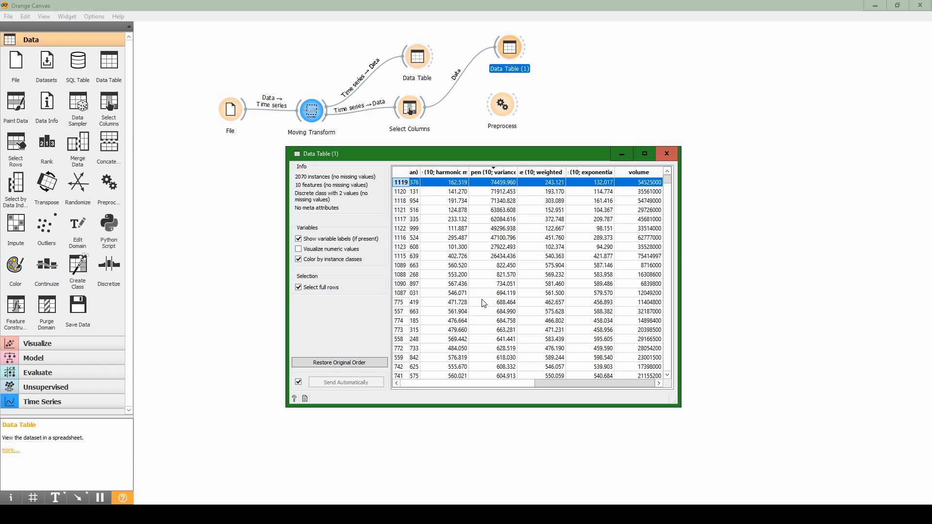
left_click(672, 154)
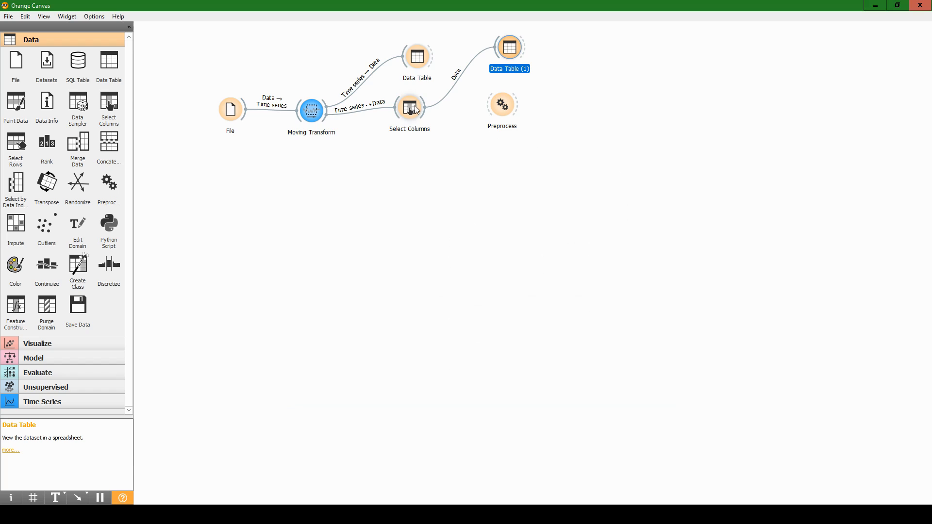
Step: Connect Select Columns to Preprocess and set it to Normalize Features with Center by Mean and Scale by SD
left_click_drag(425, 107, 513, 115)
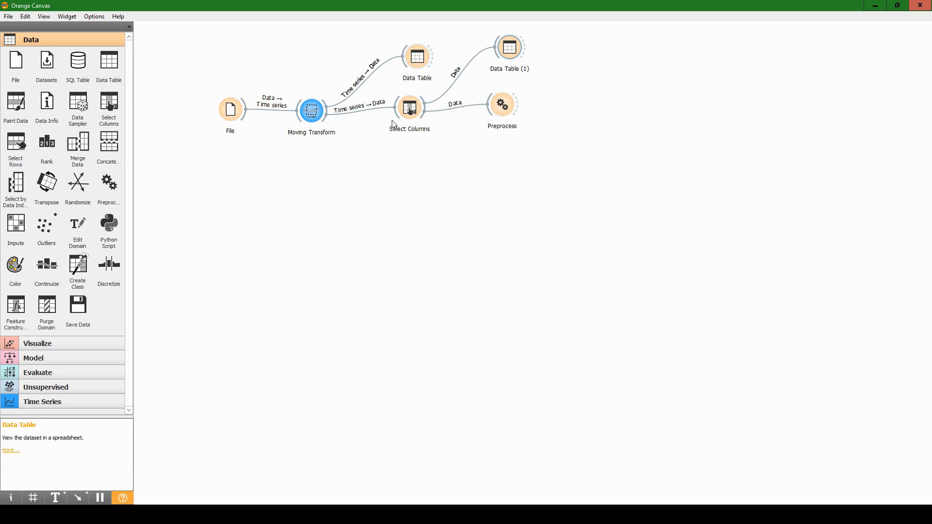
double_click(504, 109)
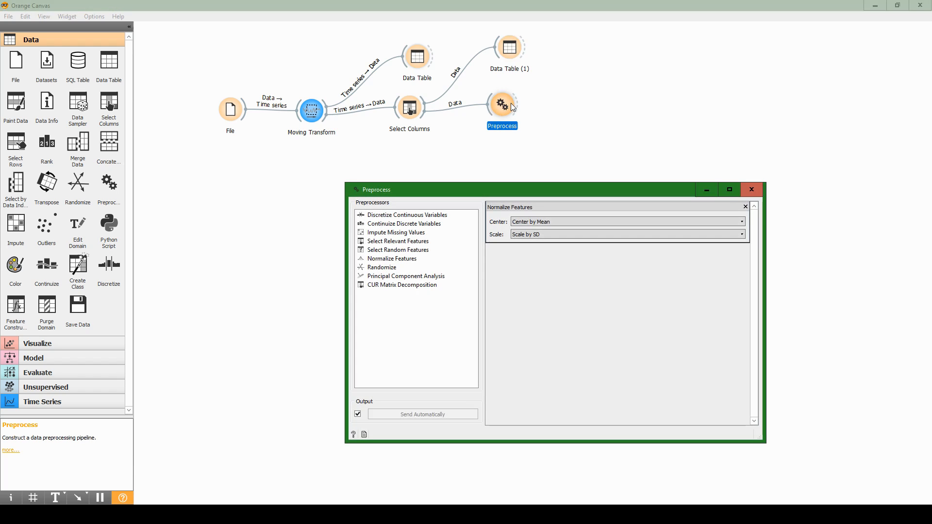
left_click(746, 207)
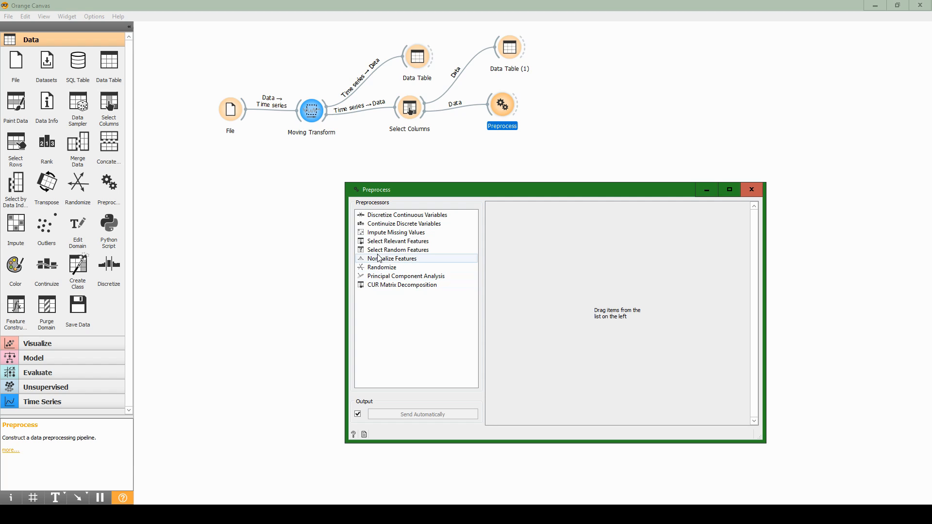
left_click_drag(381, 259, 575, 262)
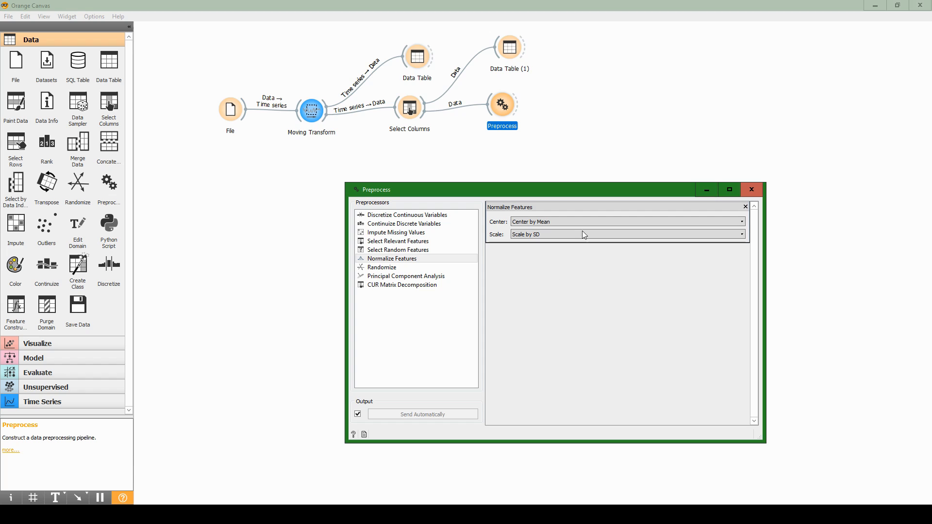
left_click(751, 189)
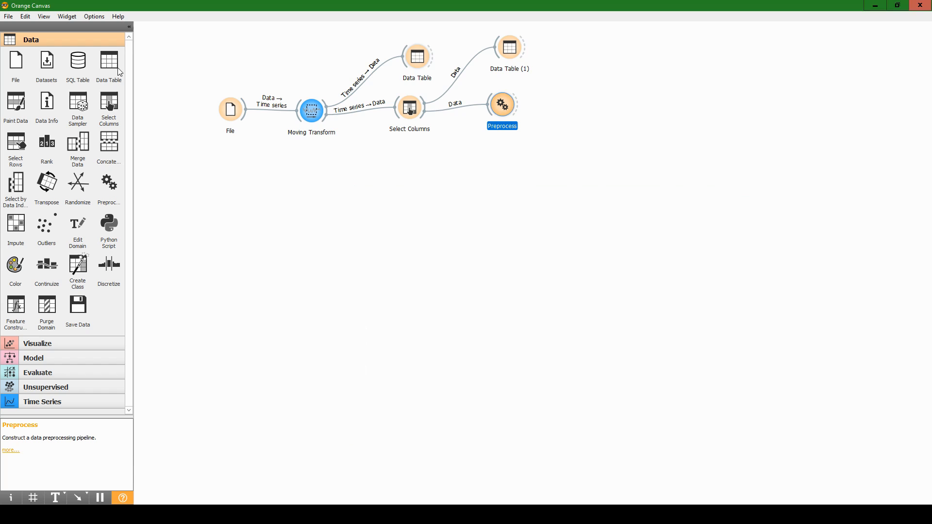
Step: Add a third Data Table widget, connect it to Preprocess's output, and open it
left_click_drag(119, 72, 622, 47)
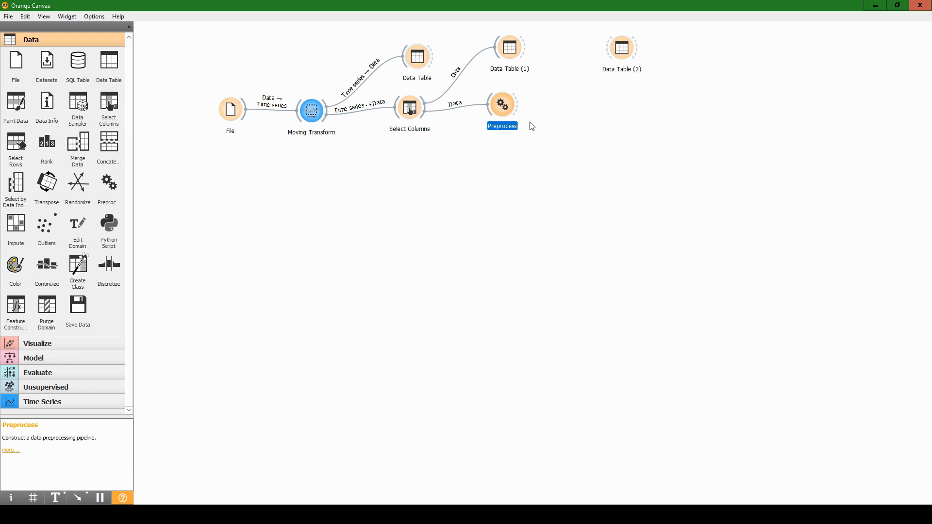
left_click_drag(519, 113, 628, 49)
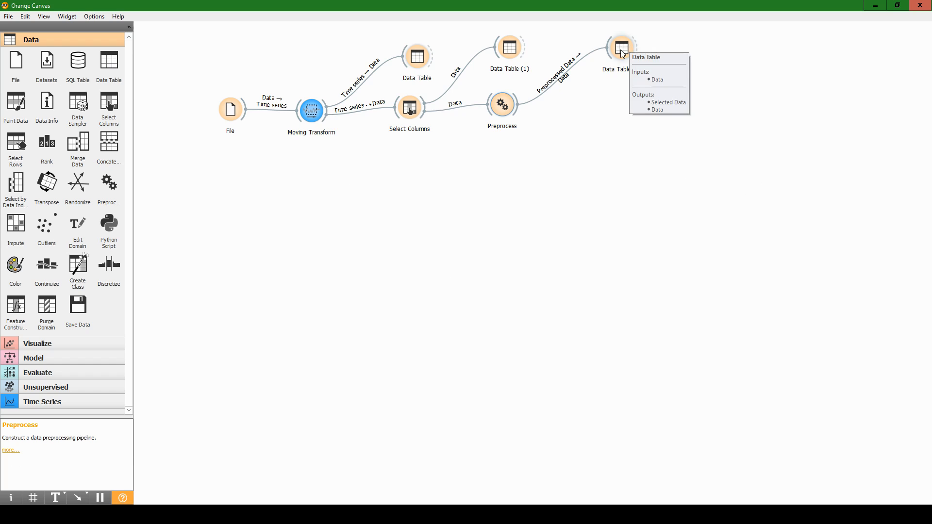
double_click(622, 51)
left_click_drag(602, 102, 528, 152)
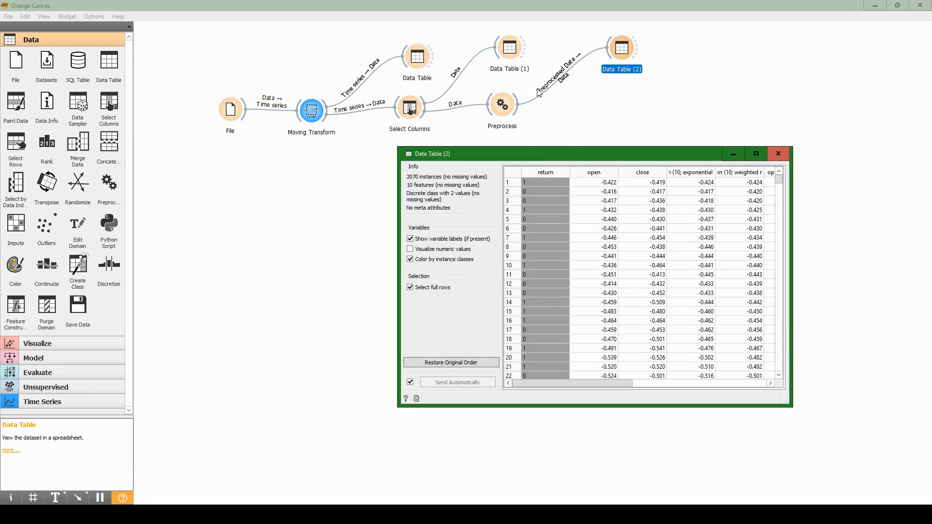
Step: Examine the normalized feature values across the rows and columns of the third data table, including volume
left_click(608, 185)
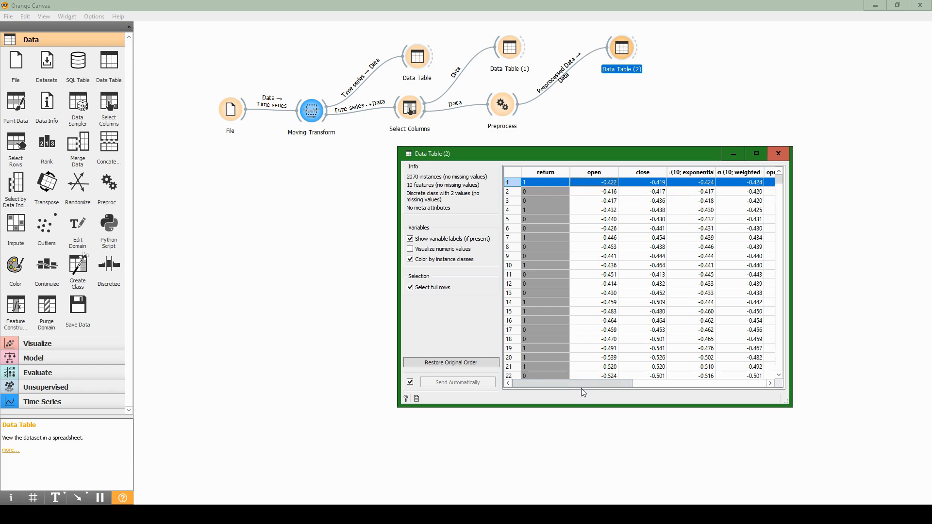
left_click_drag(600, 384, 641, 387)
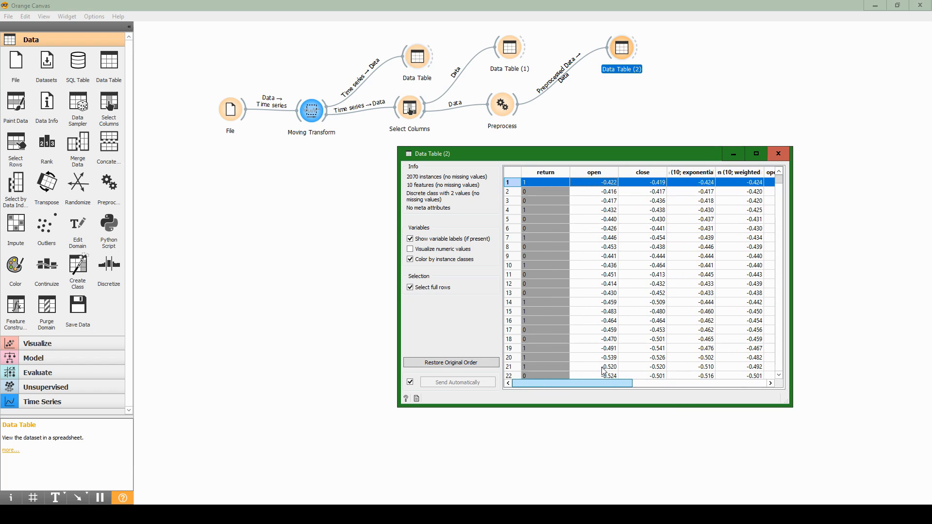
scroll(636, 326, "down", 4)
scroll(633, 333, "down", 20)
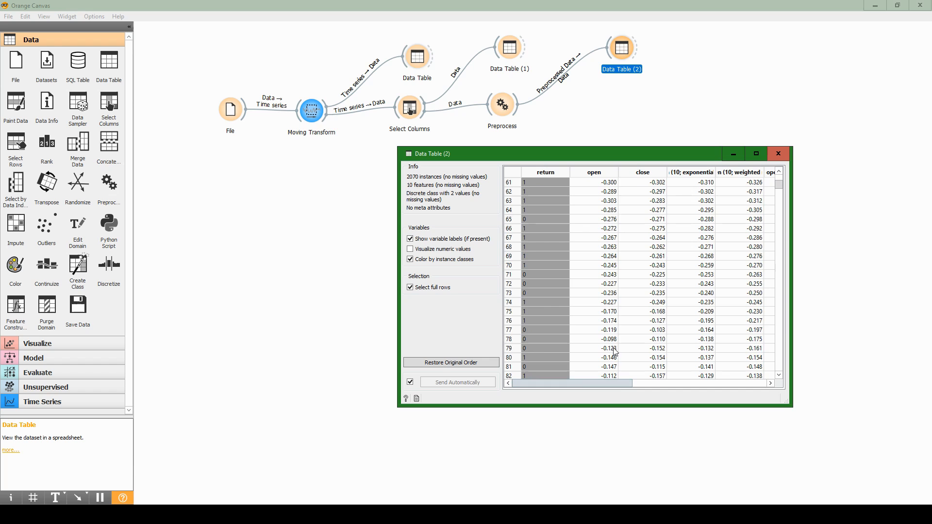
scroll(620, 338, "down", 20)
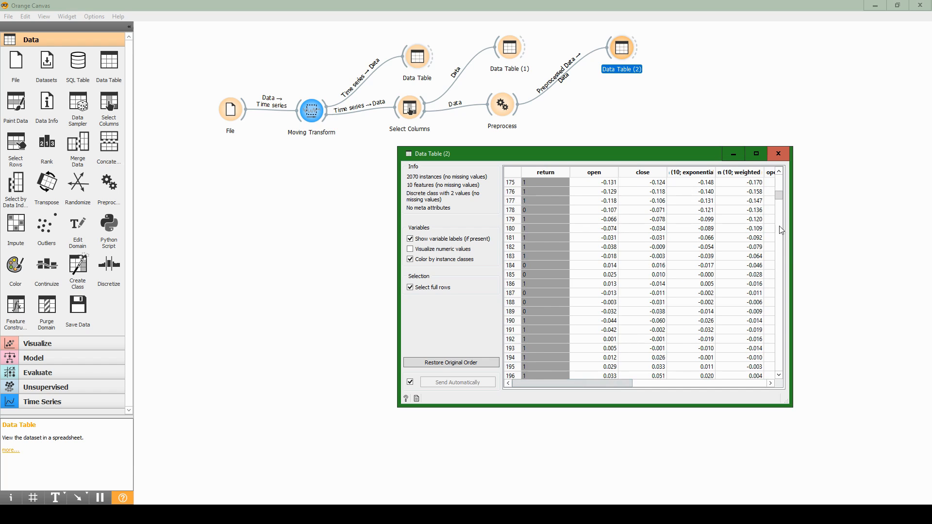
left_click_drag(782, 203, 782, 287)
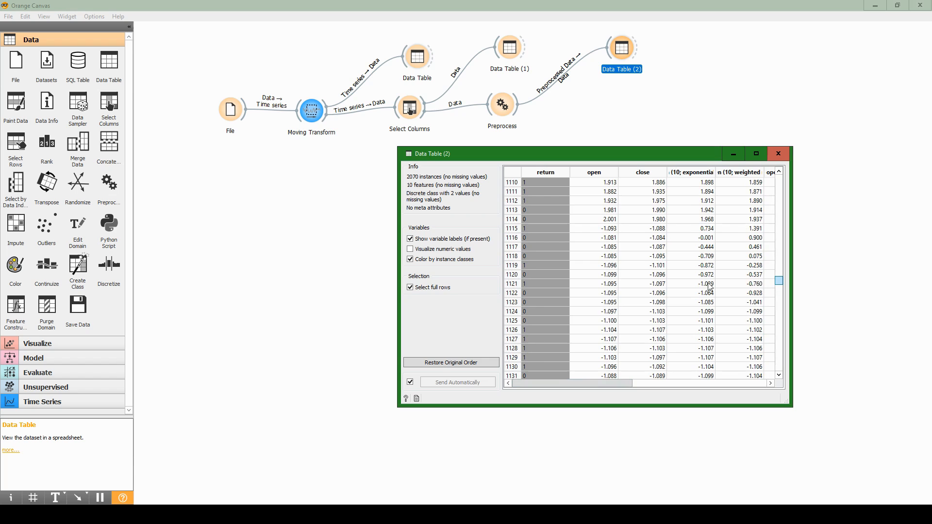
left_click(607, 285)
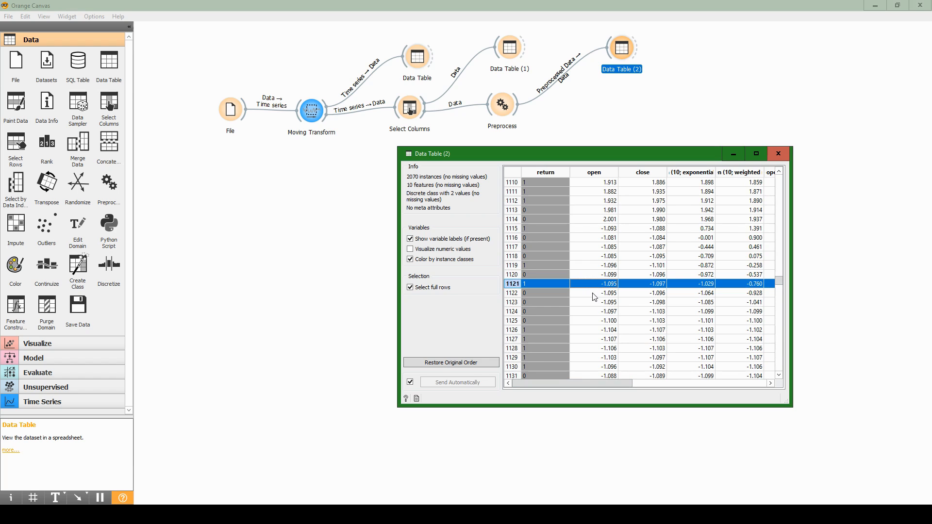
left_click_drag(572, 385, 572, 360)
left_click_drag(778, 280, 790, 180)
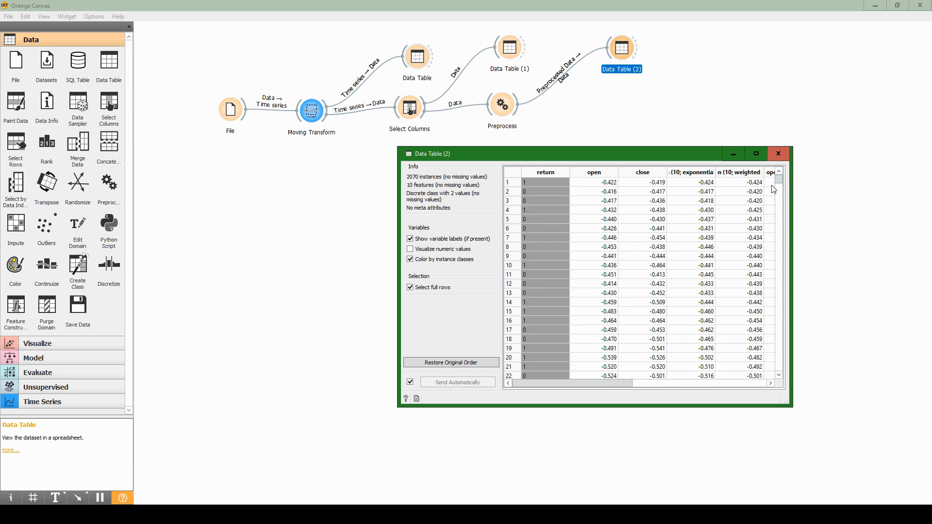
left_click(602, 193)
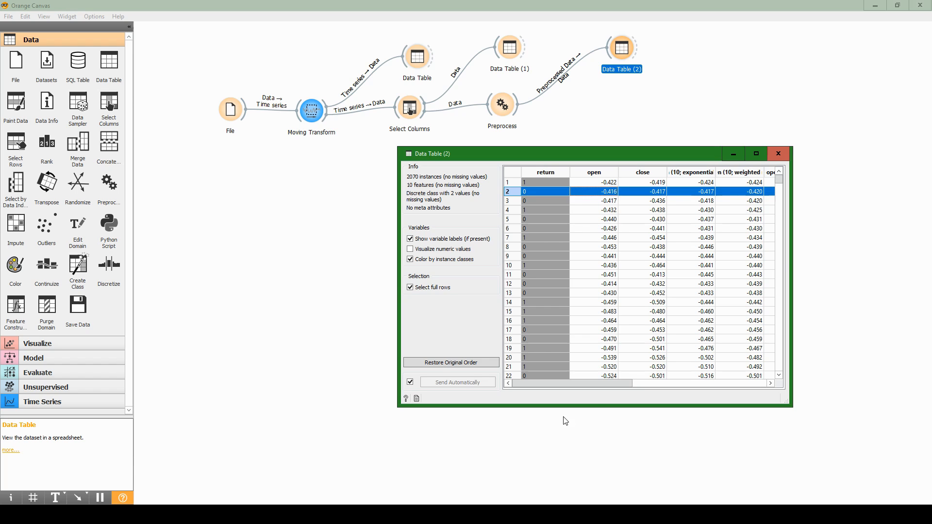
left_click_drag(573, 384, 707, 384)
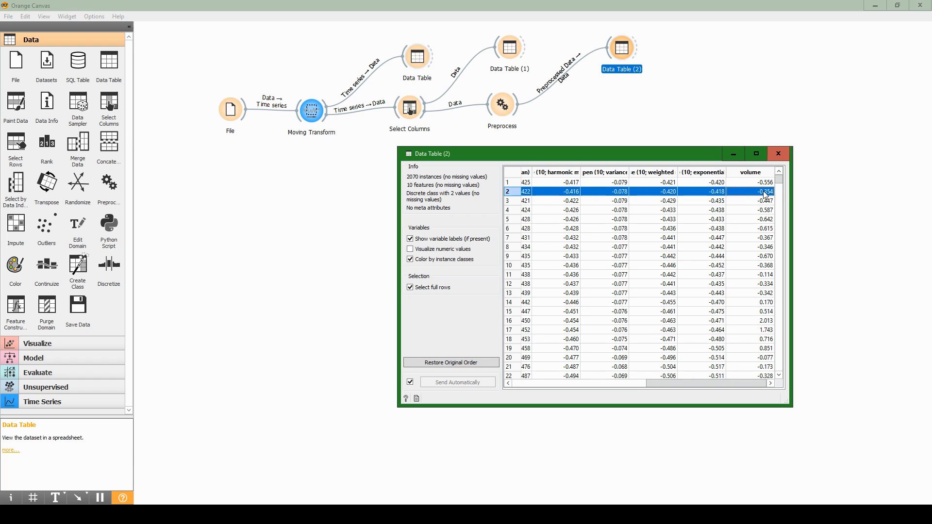
left_click(780, 150)
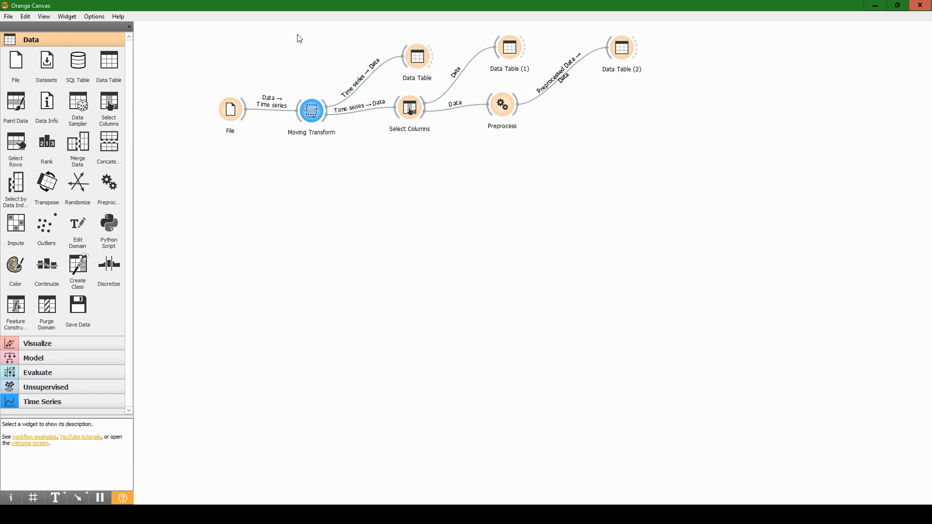
left_click(314, 114)
left_click(419, 112)
left_click(508, 92)
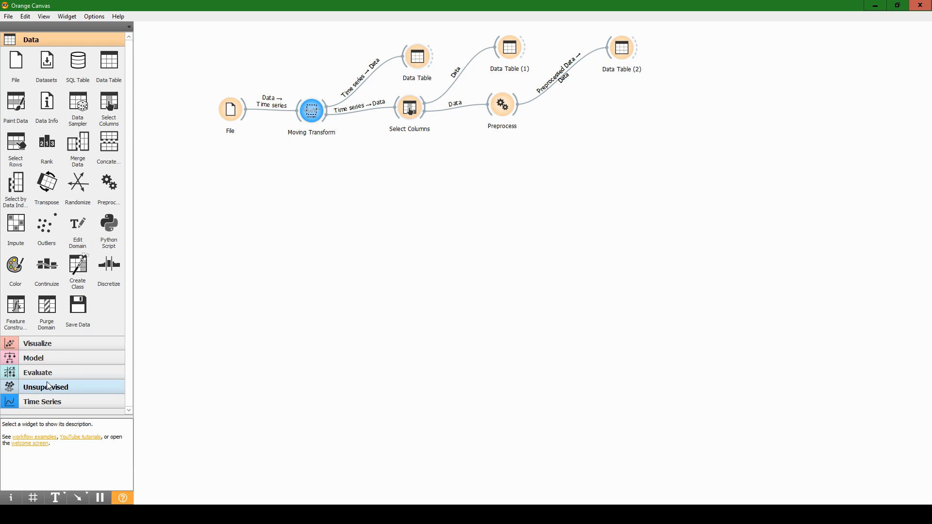
Step: Add kNN, Logistic Regression, SVM, Neural Network and Naive Bayes model widgets to the canvas below Select Columns
left_click(39, 358)
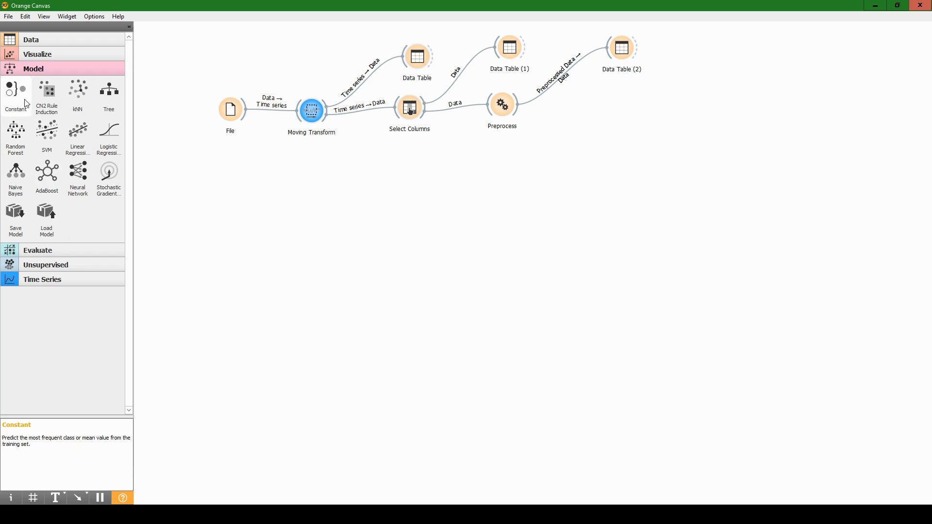
left_click_drag(73, 99, 431, 190)
left_click_drag(102, 153, 430, 250)
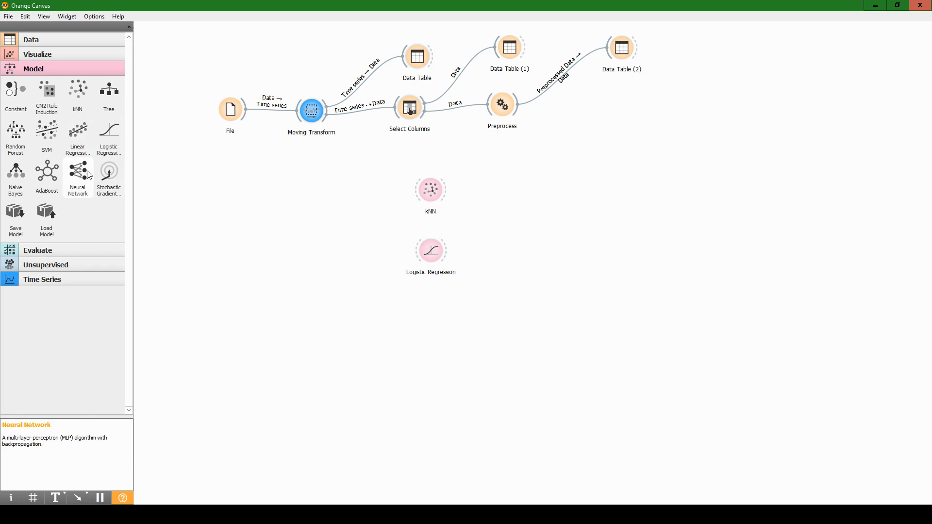
left_click_drag(115, 142, 95, 129)
left_click_drag(42, 146, 361, 185)
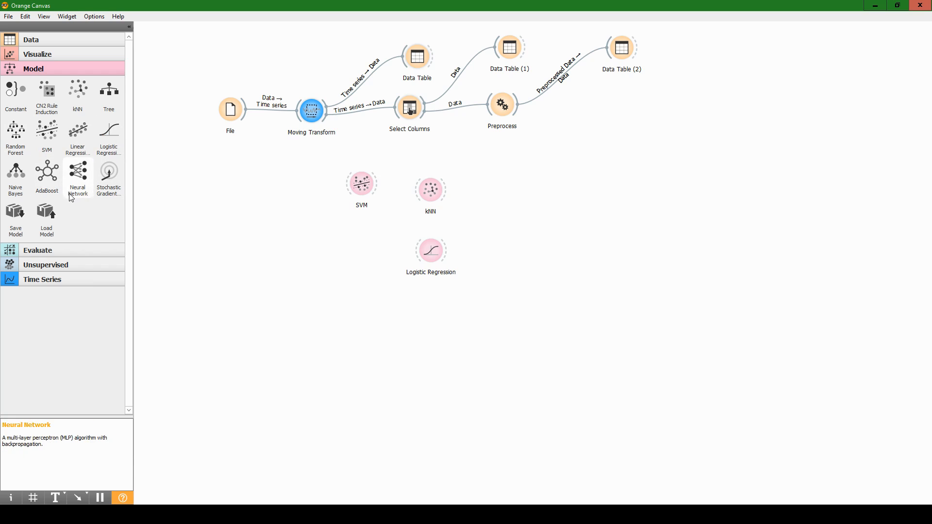
left_click_drag(77, 192, 346, 242)
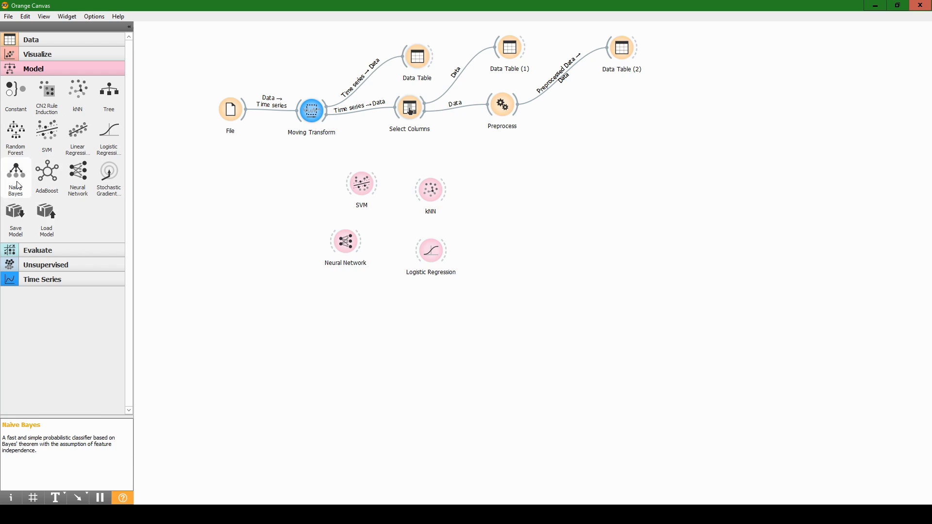
left_click_drag(16, 175, 390, 221)
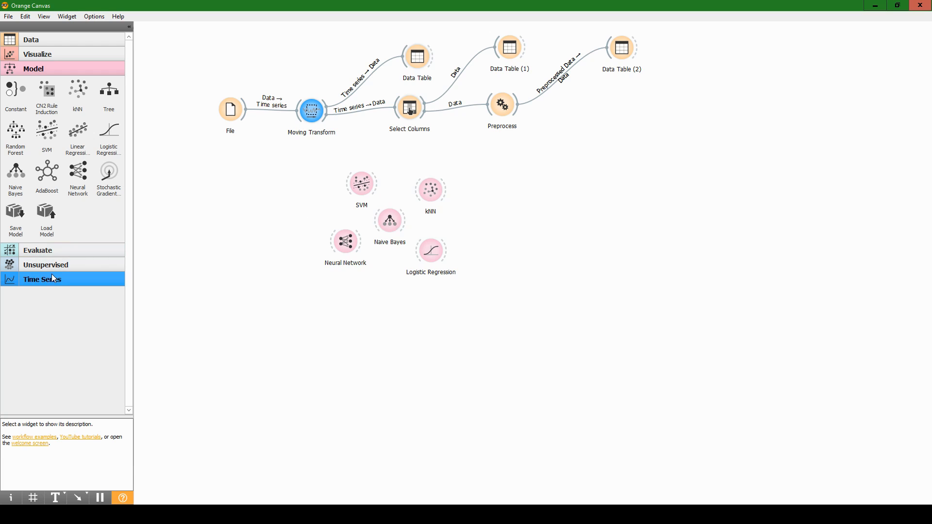
Step: Add Test & Score and Confusion Matrix evaluation widgets to the canvas beside the model widgets
left_click(25, 249)
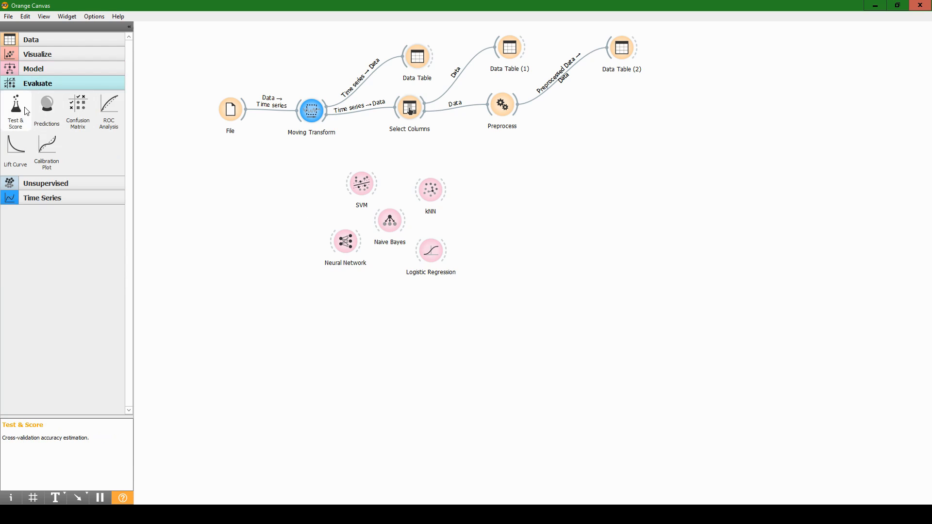
left_click_drag(14, 111, 578, 204)
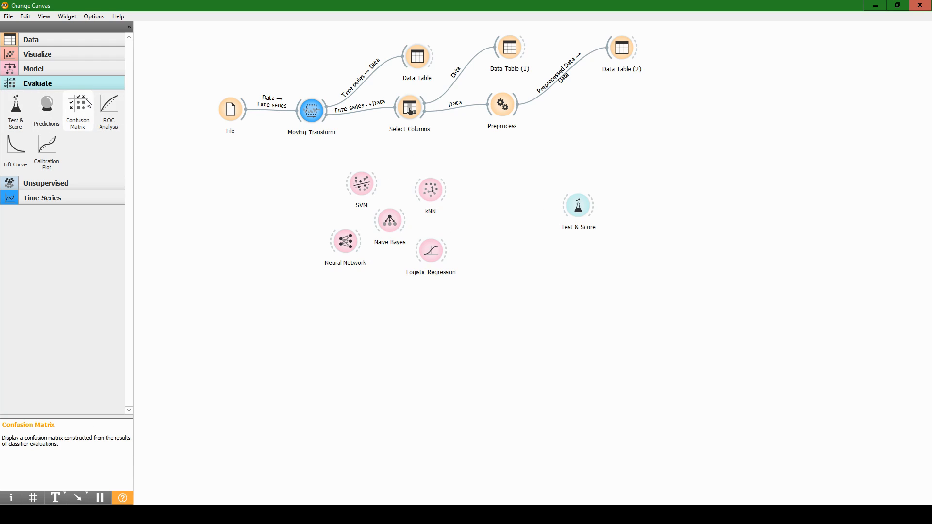
left_click_drag(77, 105, 678, 207)
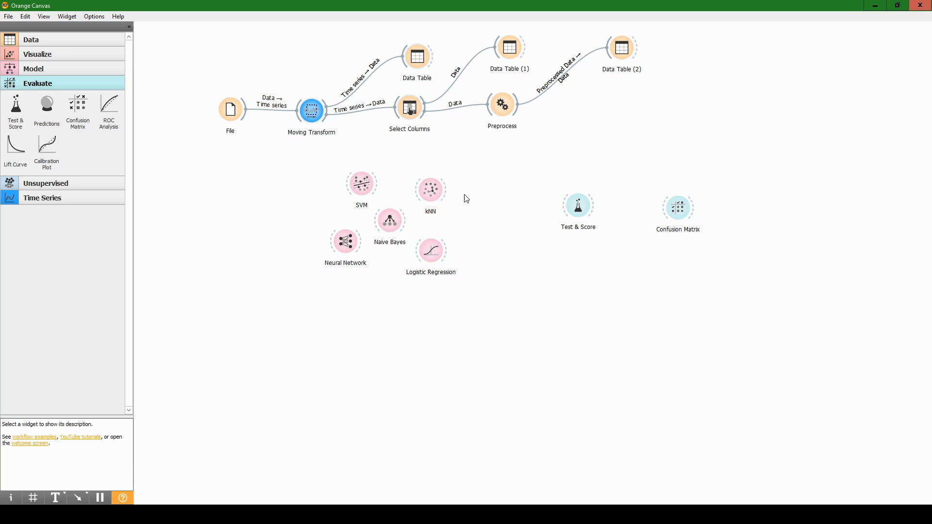
Step: Connect kNN, Naive Bayes, Logistic Regression, Neural Network and SVM to Test & Score, and link Test & Score to Confusion Matrix
left_click_drag(439, 198, 510, 207)
left_click_drag(446, 190, 572, 207)
left_click_drag(409, 222, 573, 206)
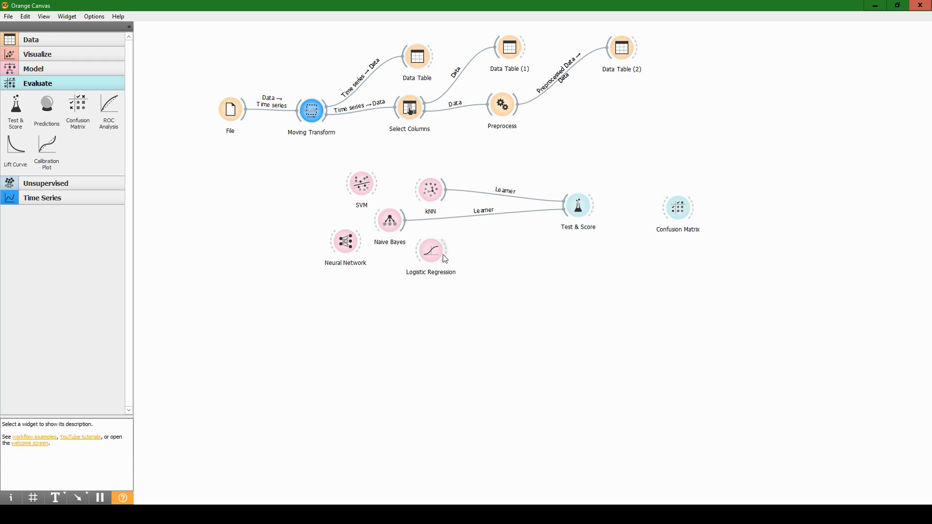
left_click_drag(447, 250, 564, 210)
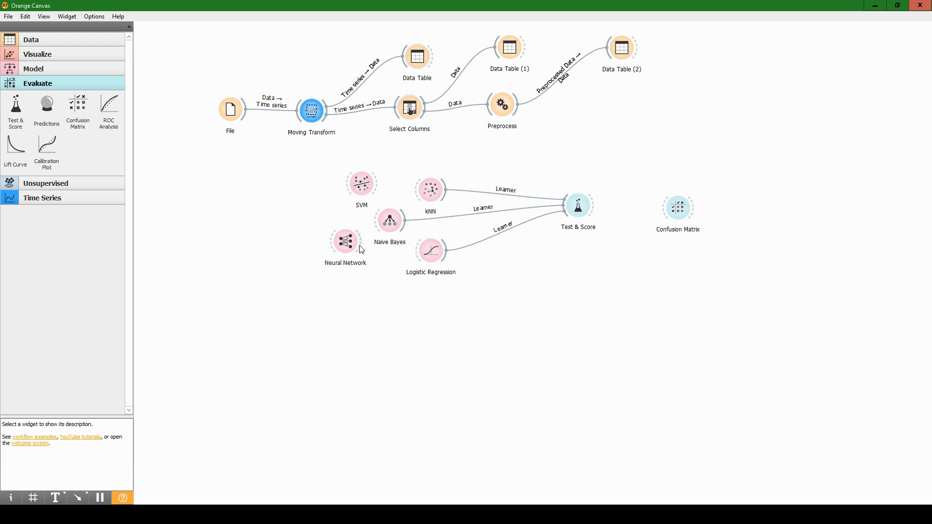
left_click_drag(361, 241, 567, 210)
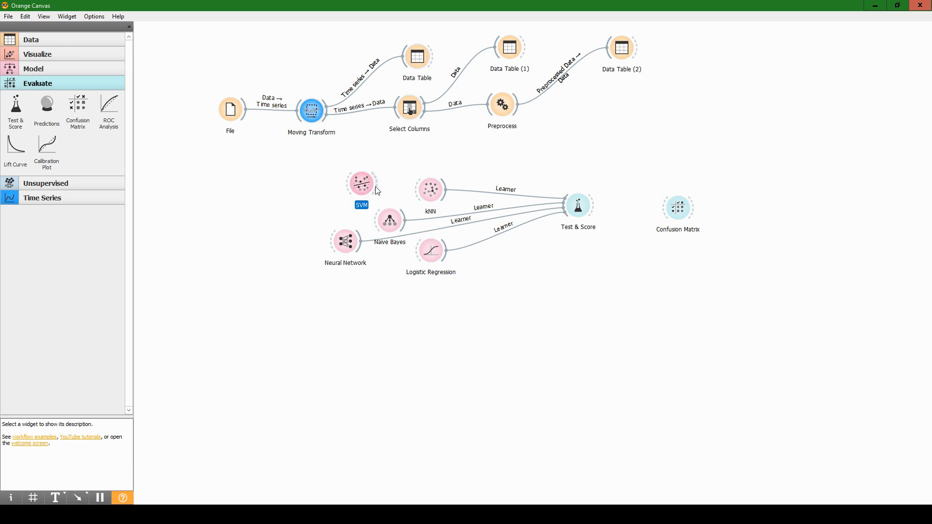
left_click_drag(386, 190, 669, 206)
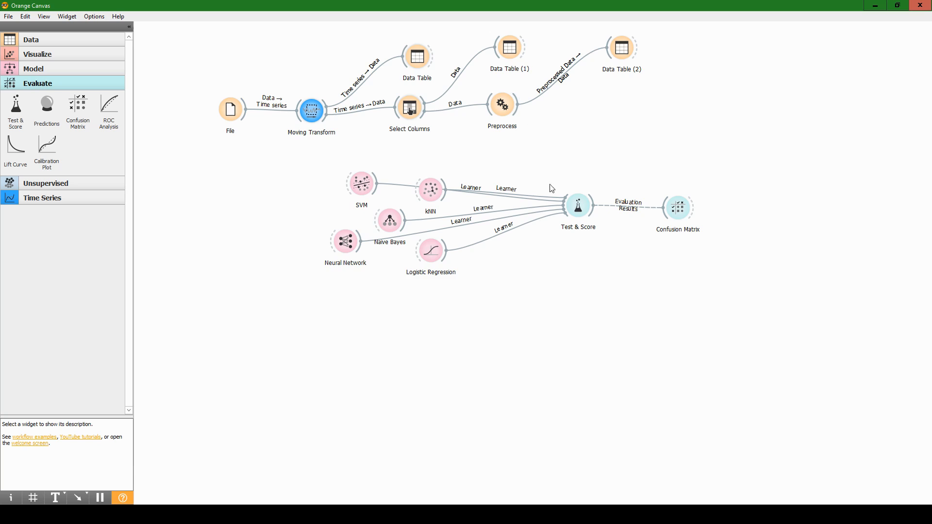
Step: Feed Preprocess's preprocessed data into Test & Score and review the models' evaluation results
left_click_drag(517, 115, 566, 208)
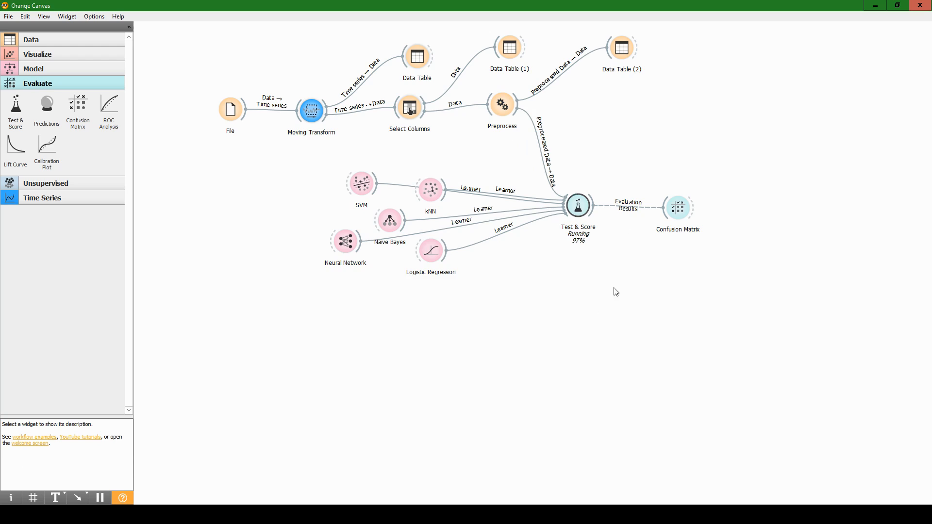
double_click(585, 216)
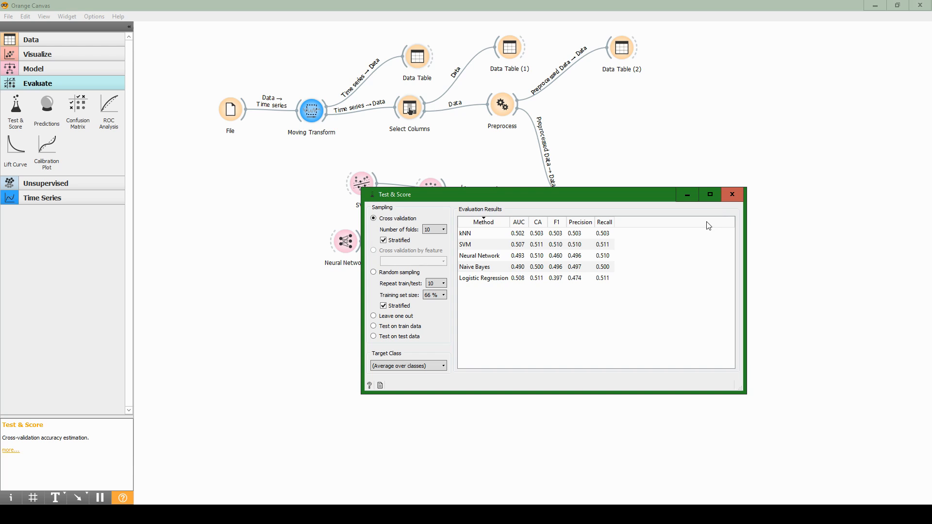
left_click(732, 195)
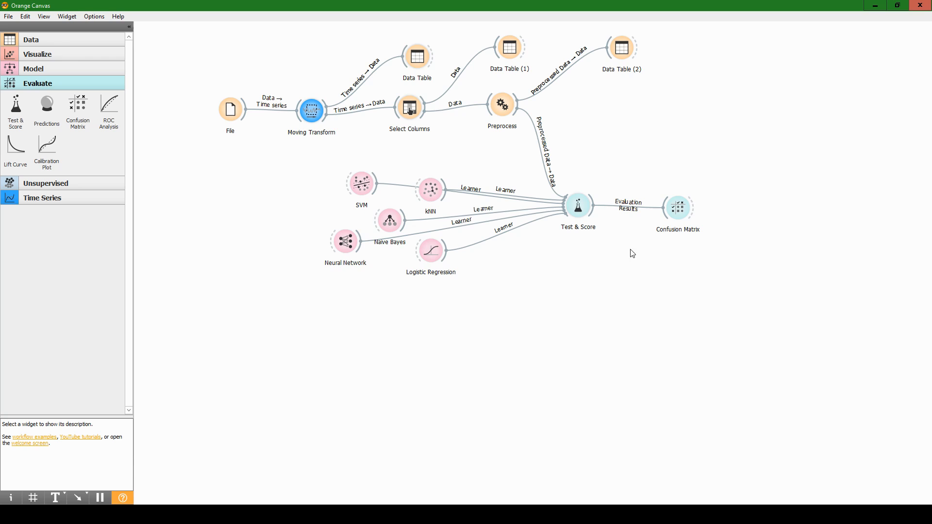
Step: Open the Confusion Matrix for kNN and examine its correctly classified and misclassified cells
double_click(680, 212)
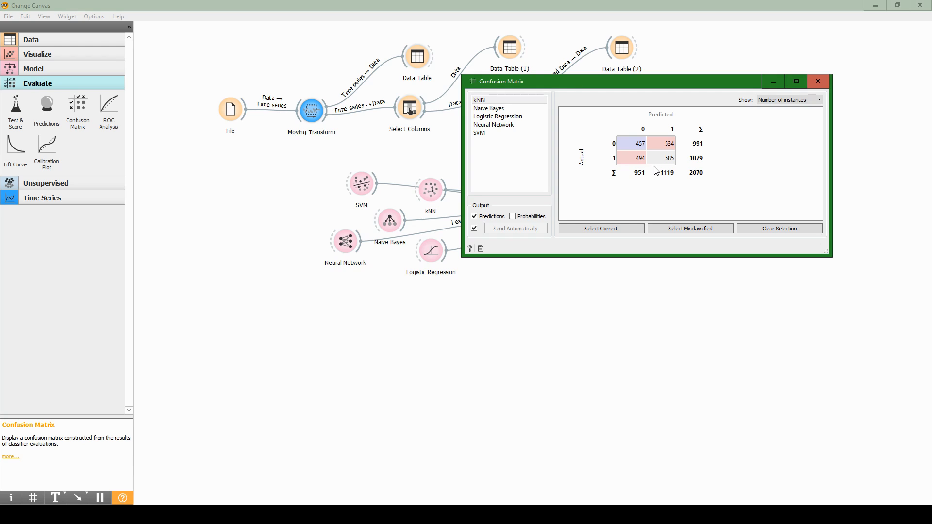
left_click(534, 103)
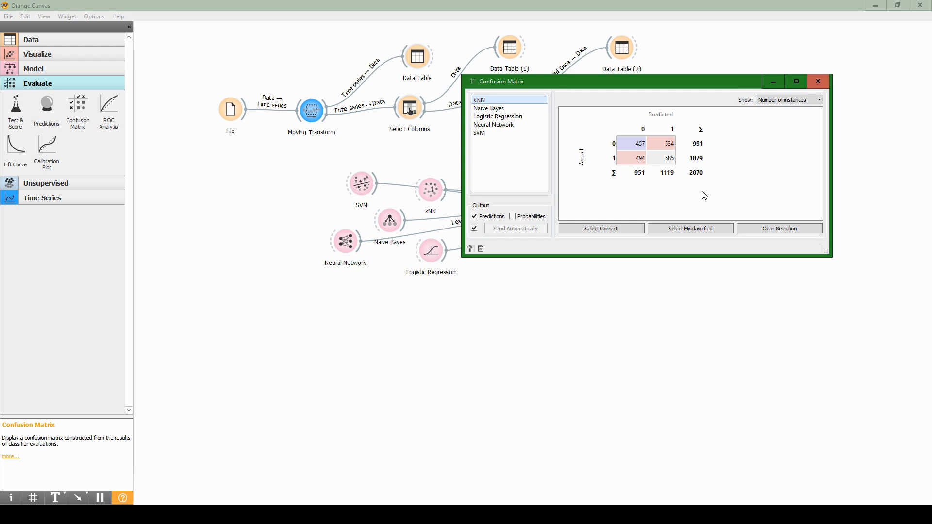
left_click(625, 142)
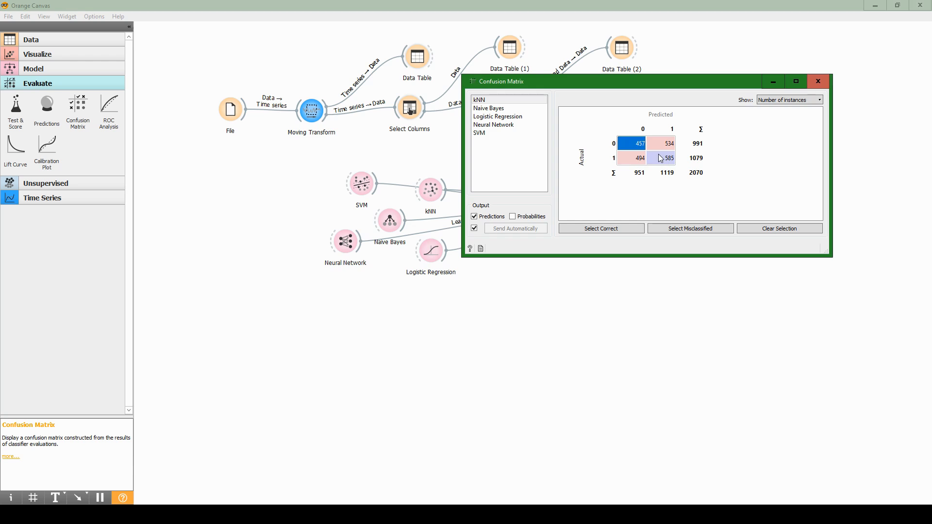
left_click(659, 146)
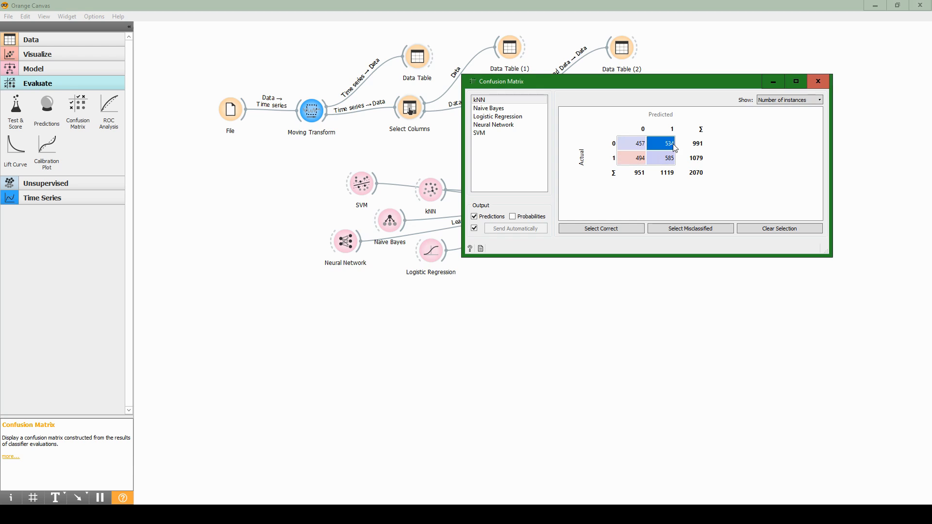
left_click(639, 159)
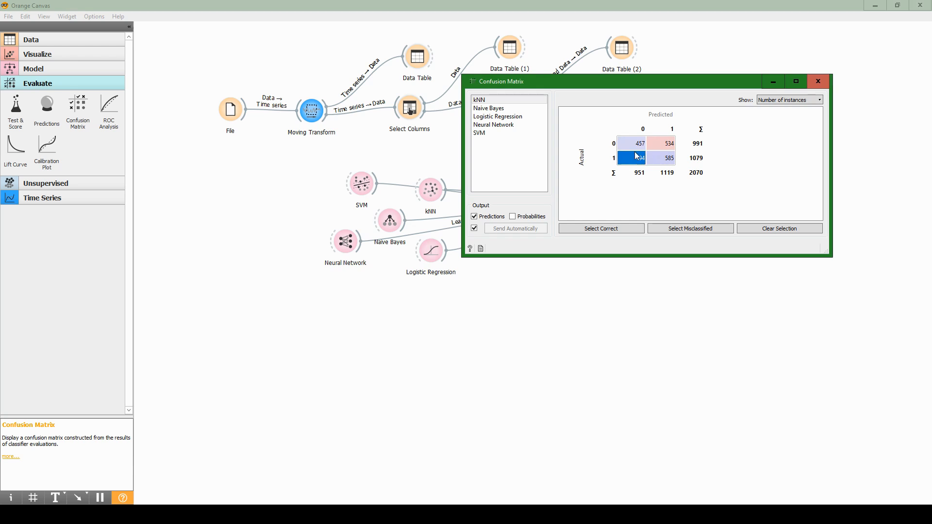
left_click(671, 131)
mouse_move(678, 150)
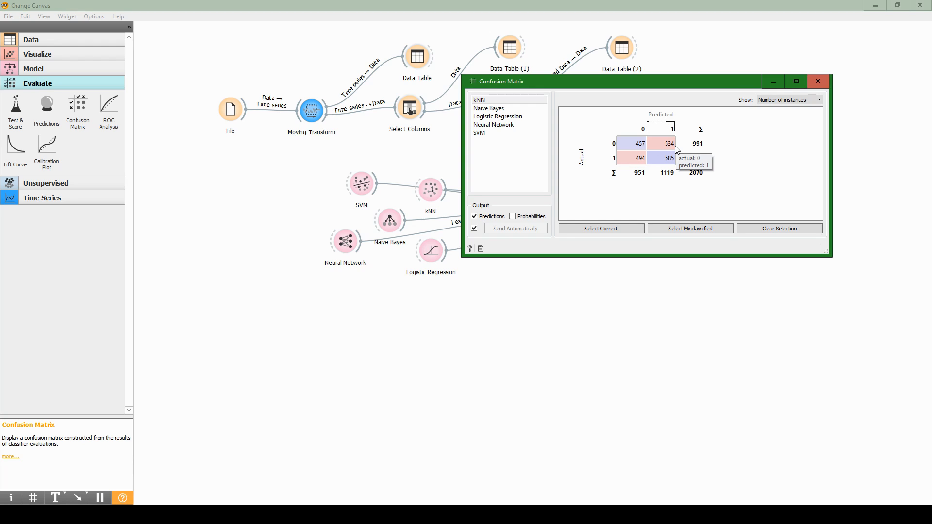
Step: Compare the predicted 0 and predicted 1 columns of kNN's confusion matrix
left_click(635, 129)
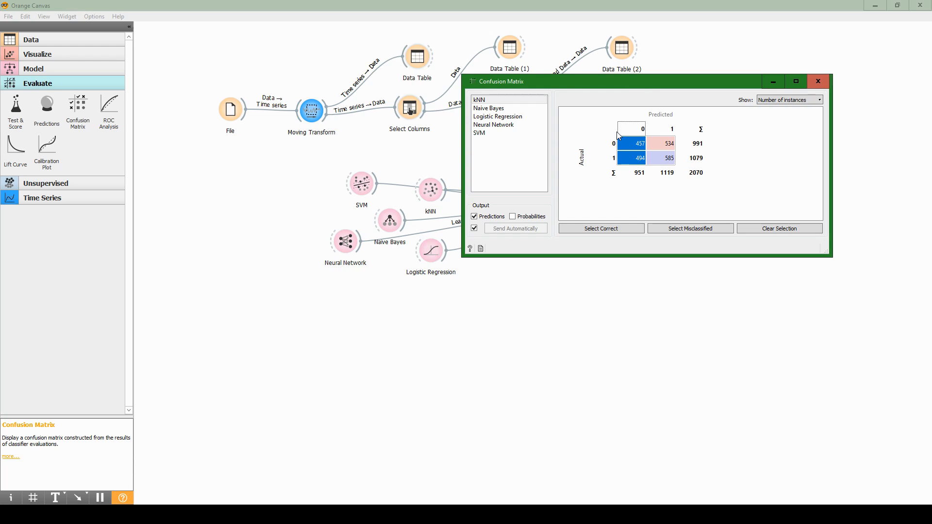
left_click(661, 129)
left_click(638, 130)
left_click(655, 214)
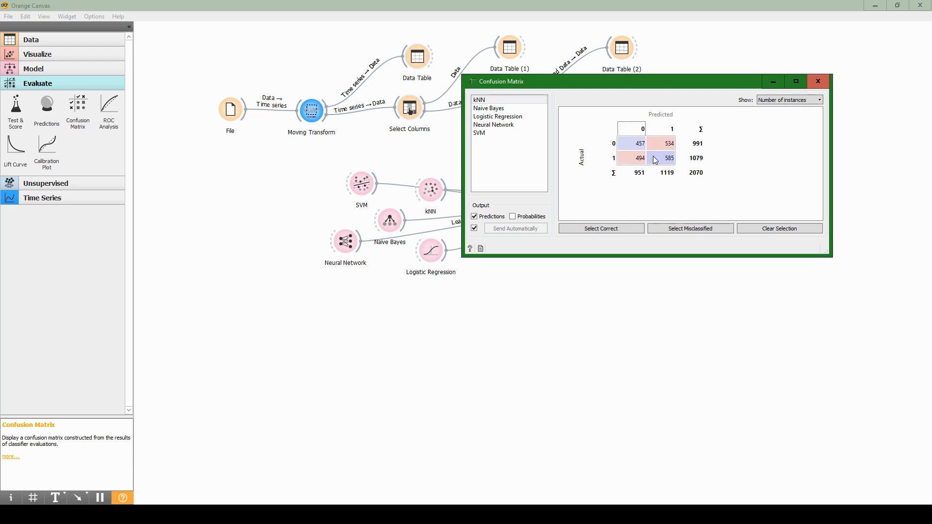
left_click(636, 129)
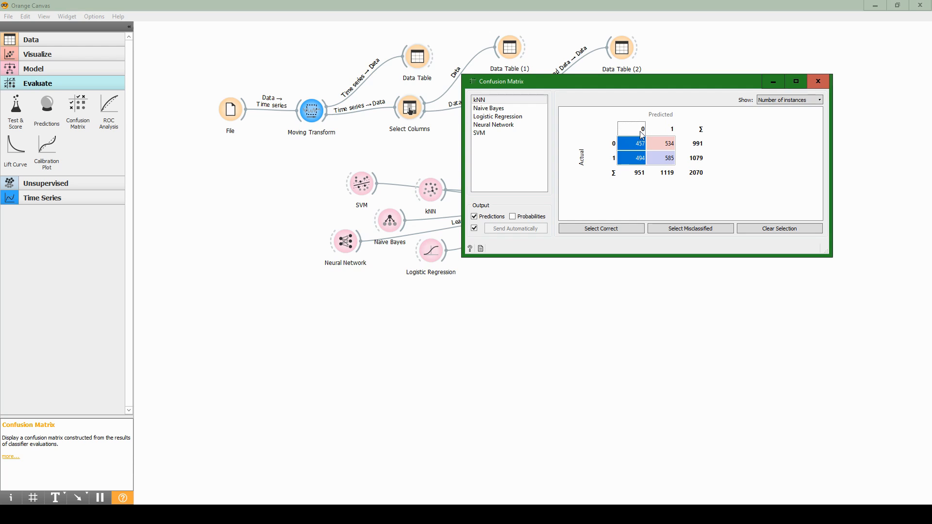
left_click(661, 130)
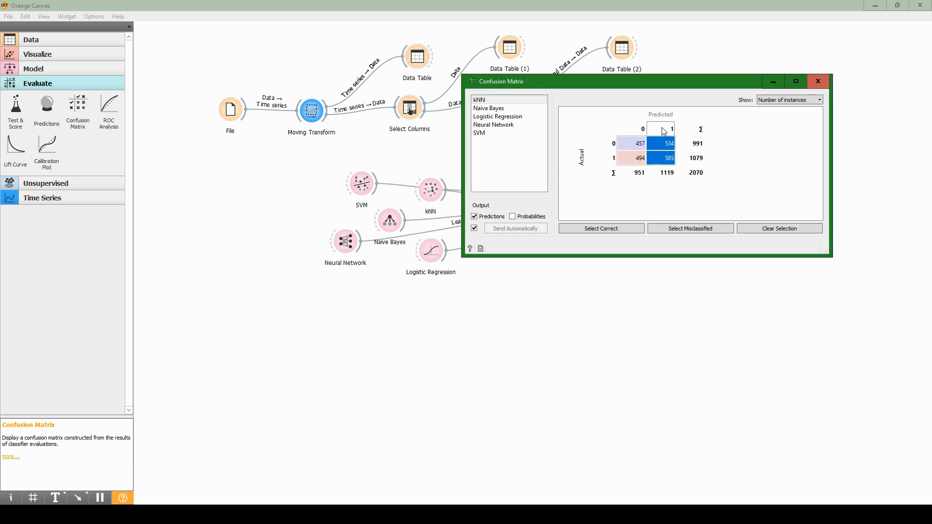
left_click(637, 131)
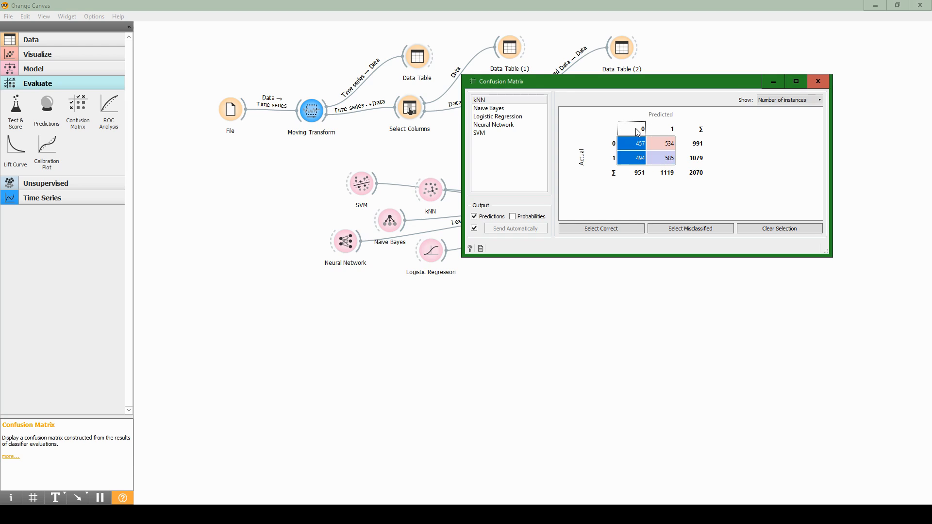
left_click(668, 130)
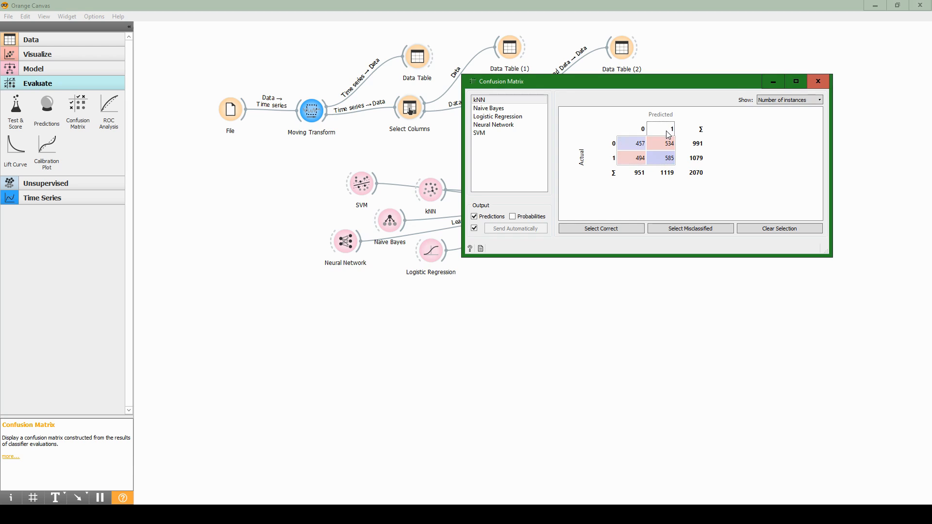
Step: Inspect the actual 0 row of kNN's confusion matrix and its individual actual-versus-predicted cells
left_click(604, 144)
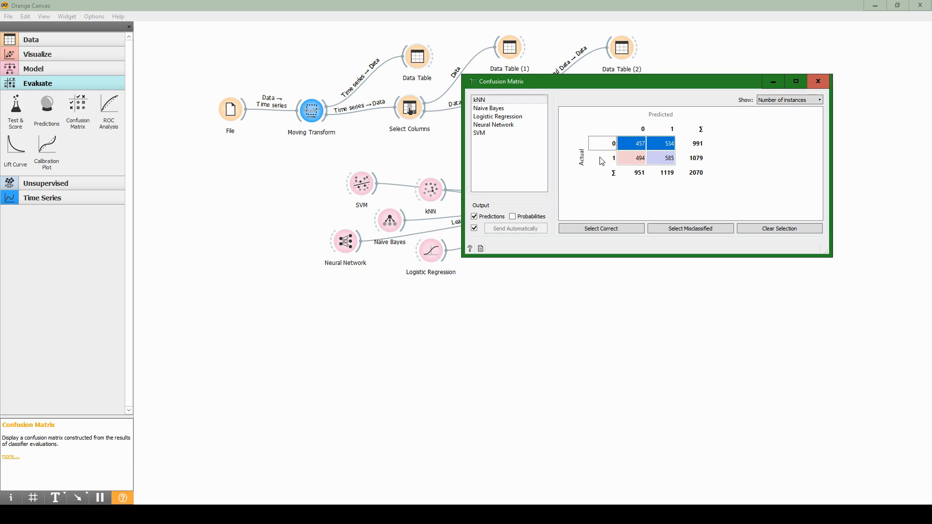
left_click(630, 132)
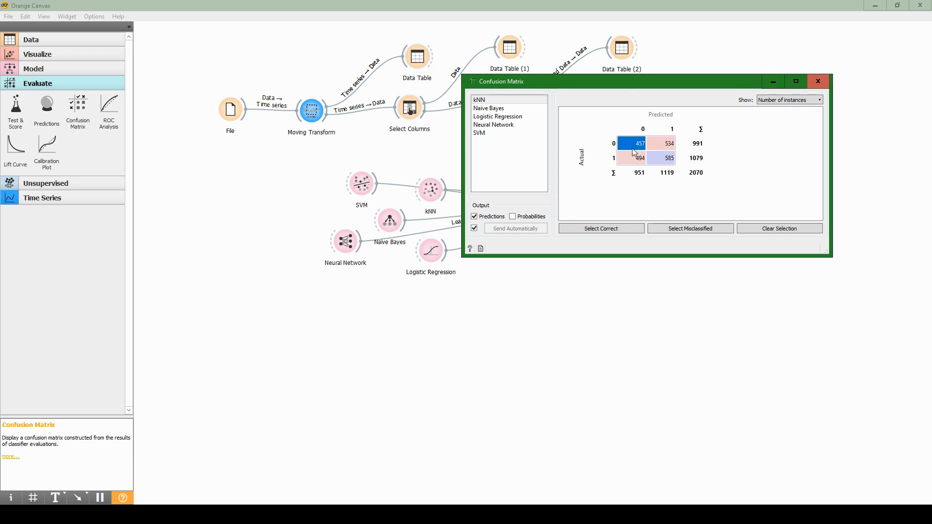
left_click(632, 147)
left_click(659, 145)
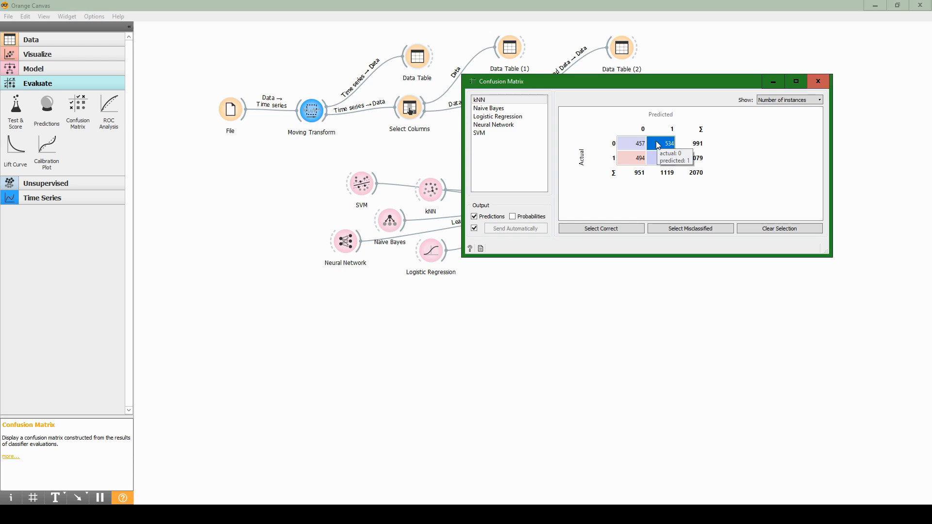
left_click(659, 159)
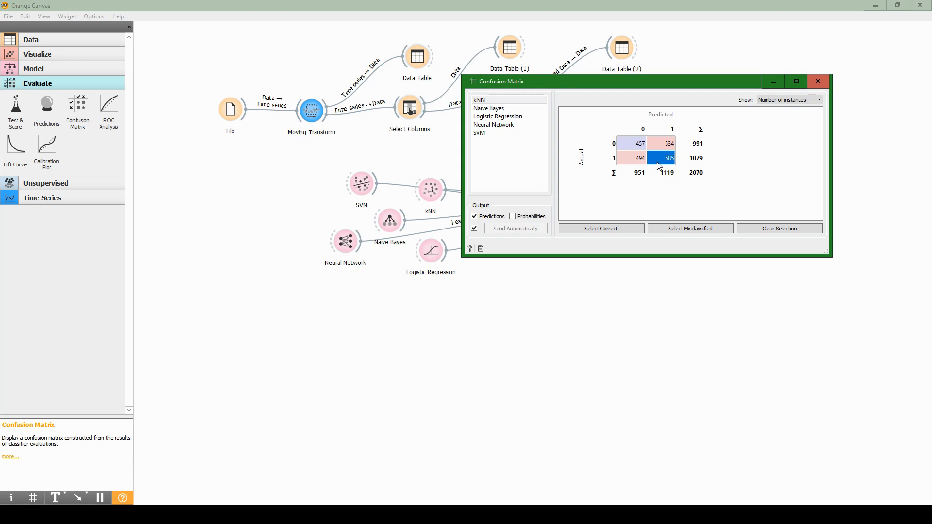
left_click(632, 163)
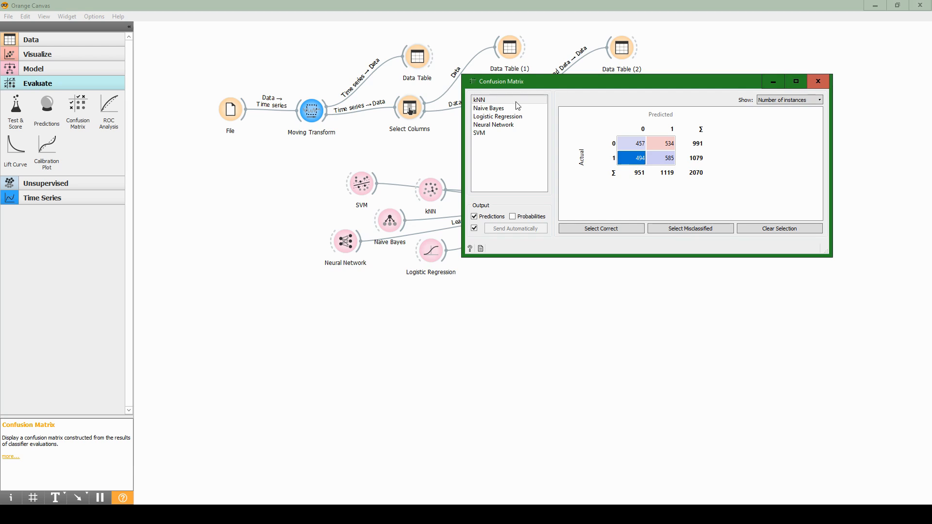
Step: Examine Naive Bayes's confusion matrix, comparing its misclassified cells with those of kNN
left_click(505, 109)
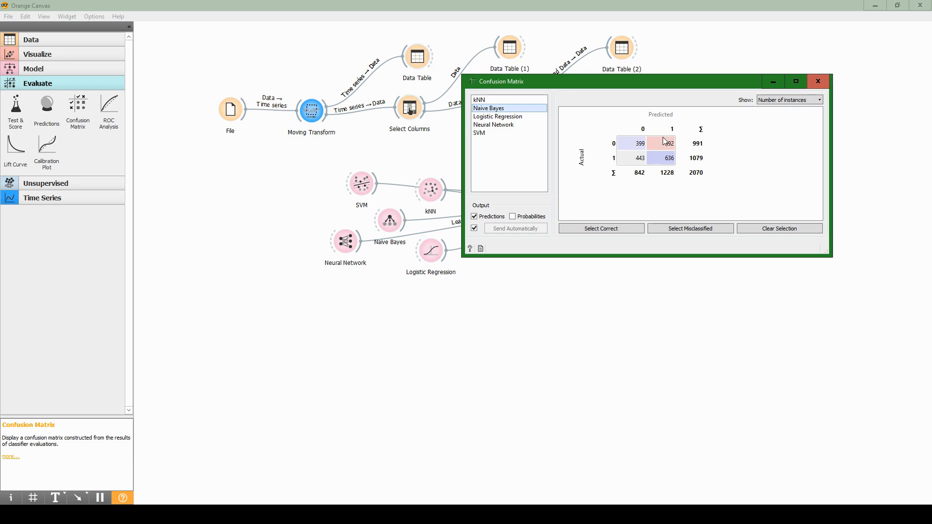
left_click_drag(651, 145, 673, 155)
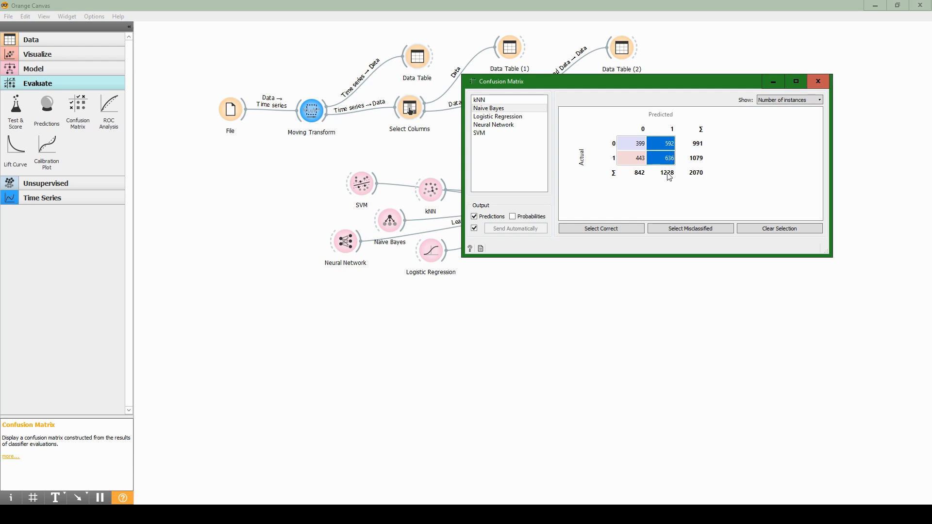
left_click(687, 159)
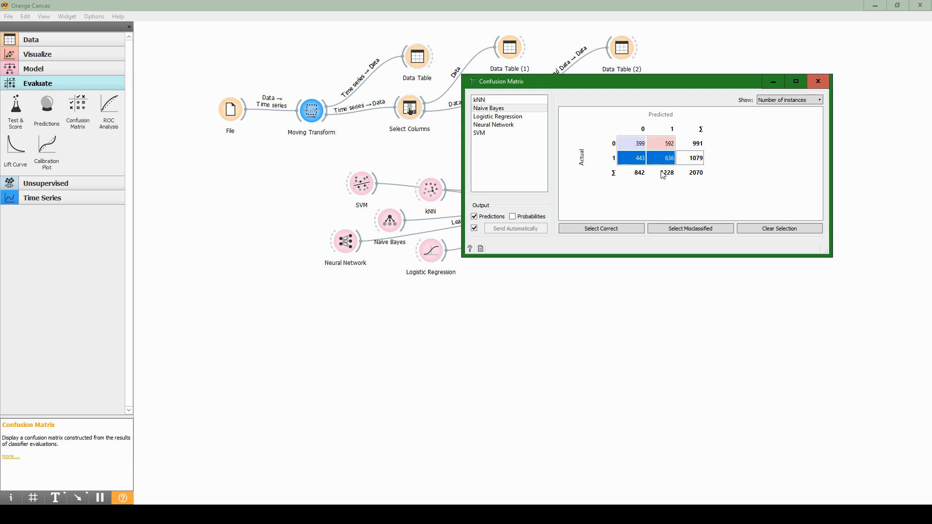
left_click(656, 144)
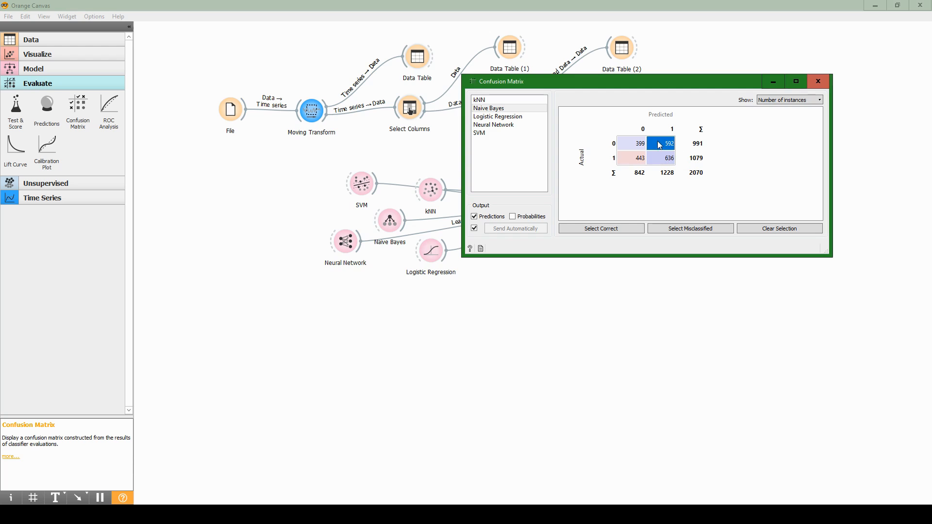
left_click(505, 99)
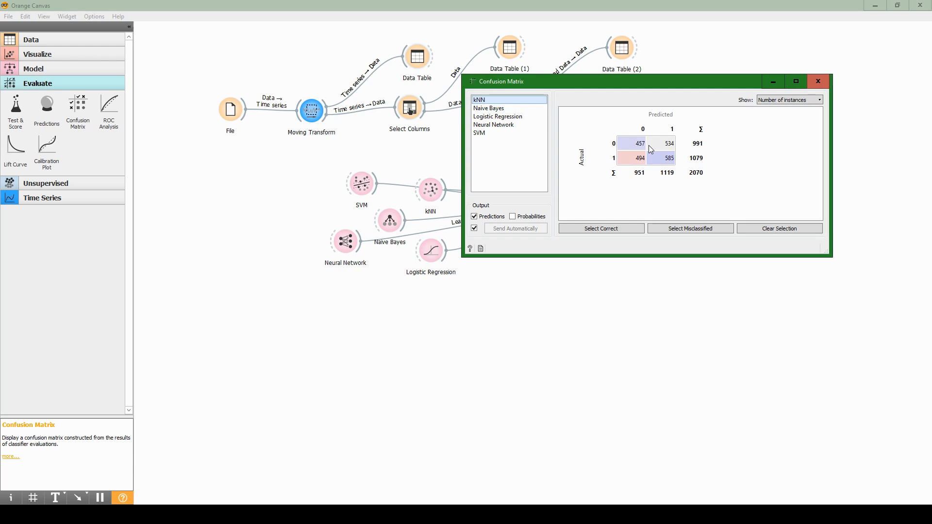
left_click(505, 109)
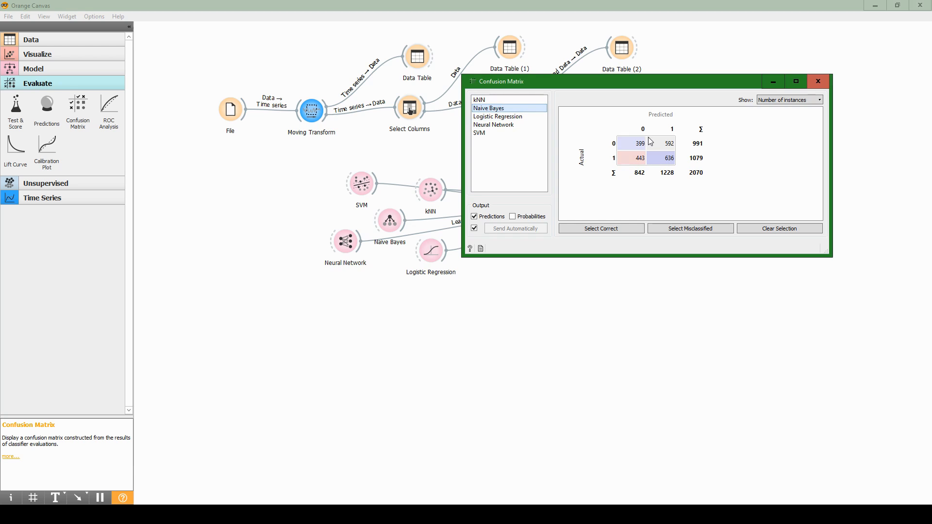
left_click(663, 147)
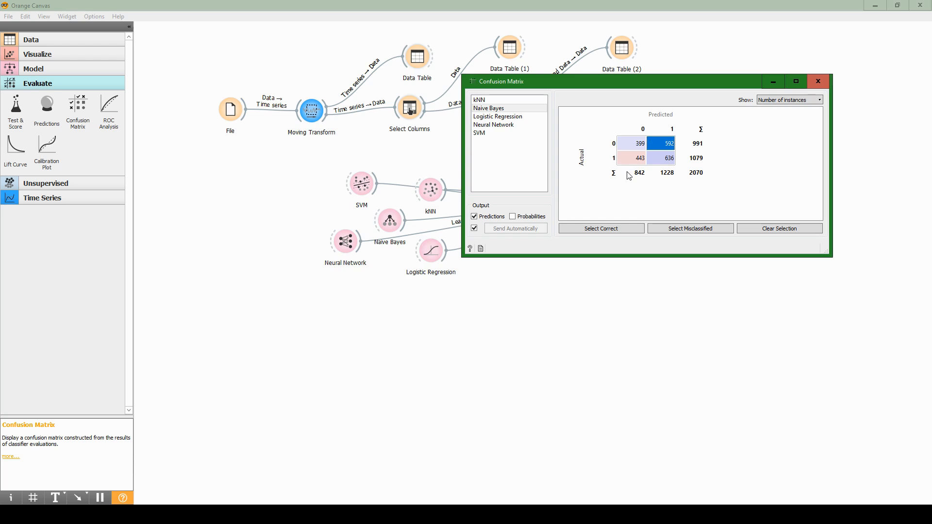
left_click(637, 160)
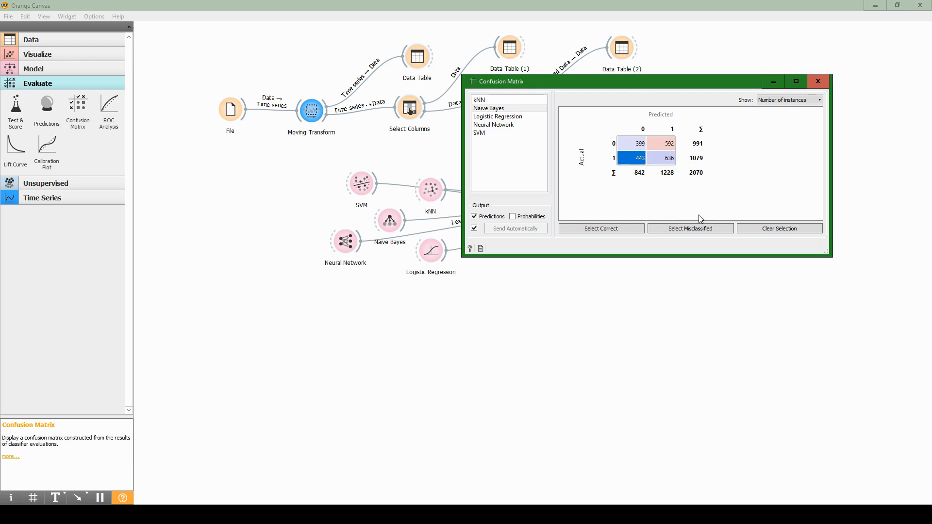
Step: Examine Logistic Regression's confusion matrix, checking the actual 1/predicted 1 cell and the predicted 0 column
left_click(500, 117)
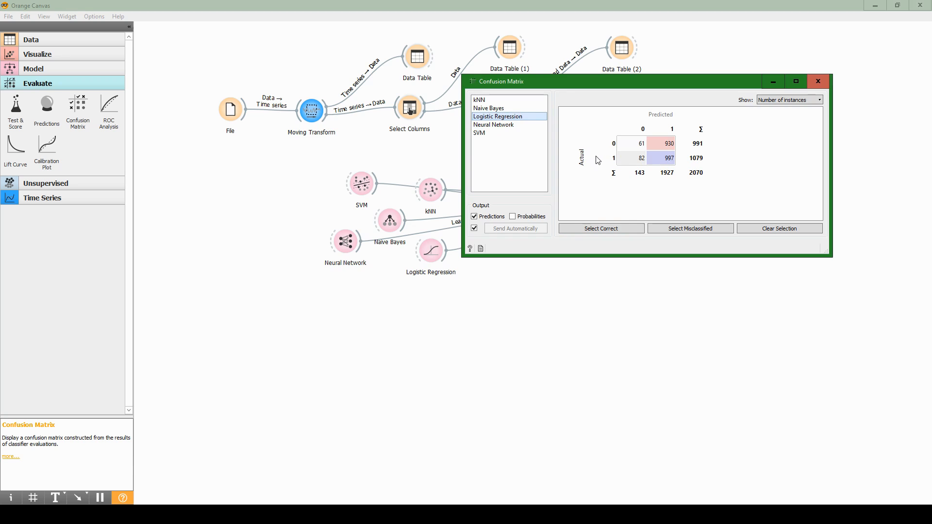
left_click(663, 164)
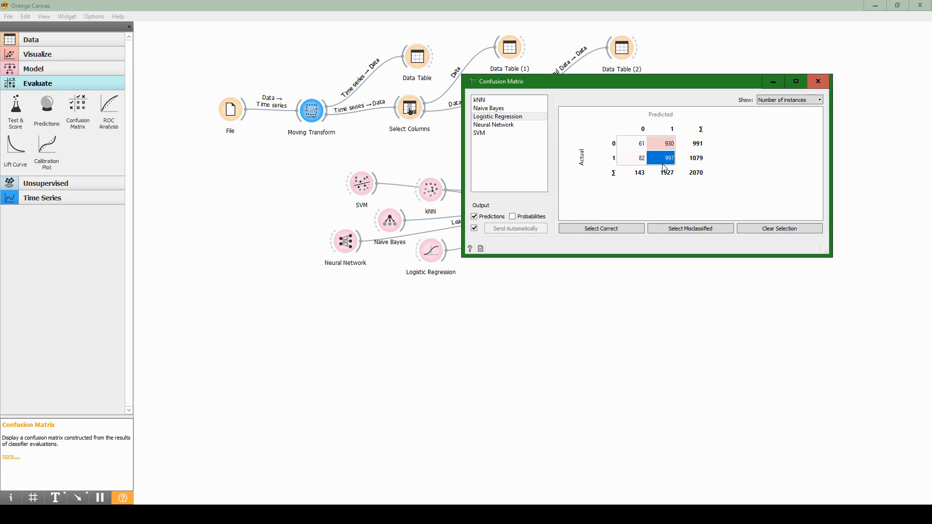
left_click_drag(657, 153, 624, 167)
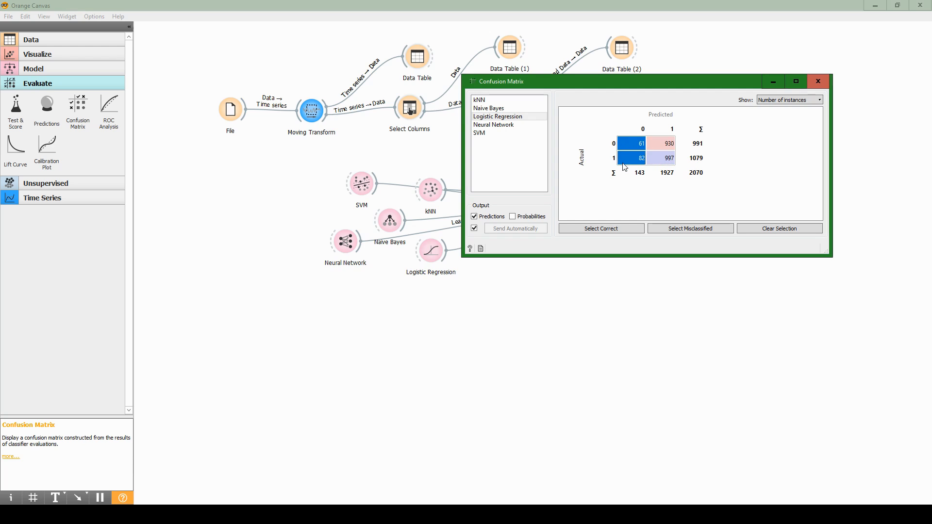
left_click(640, 192)
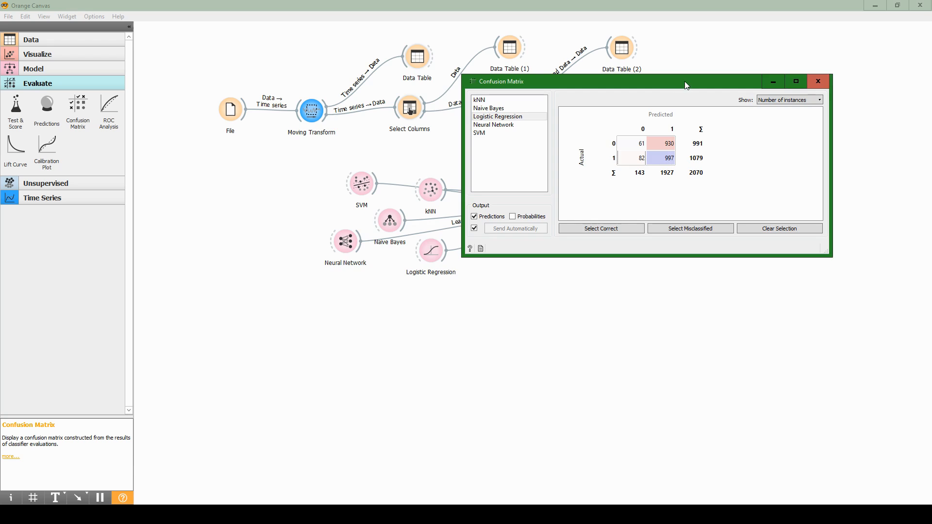
Step: Close the Confusion Matrix and review the classifiers' evaluation results in Test & Score
left_click_drag(685, 81, 683, 244)
left_click(813, 242)
double_click(578, 207)
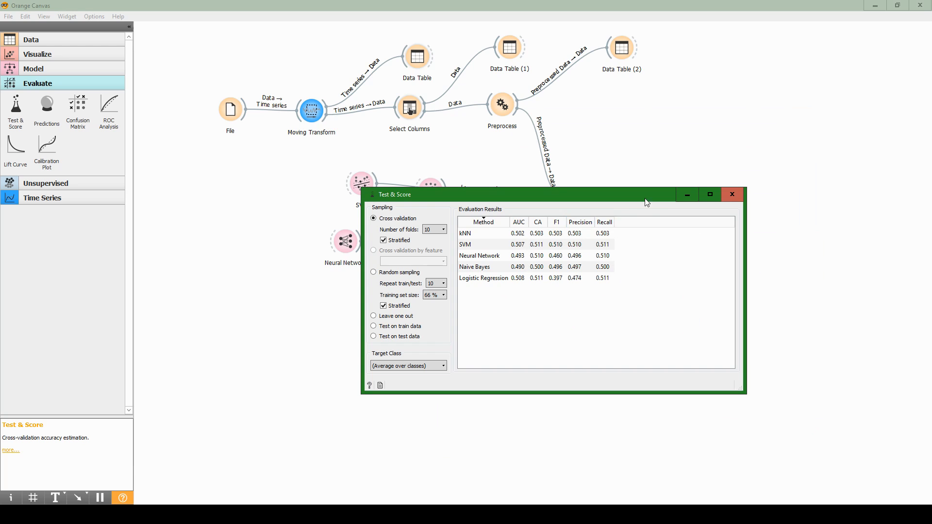
left_click(732, 195)
Step: Reopen the Confusion Matrix and compare Logistic Regression's correctly classified cells with its other cells
double_click(675, 214)
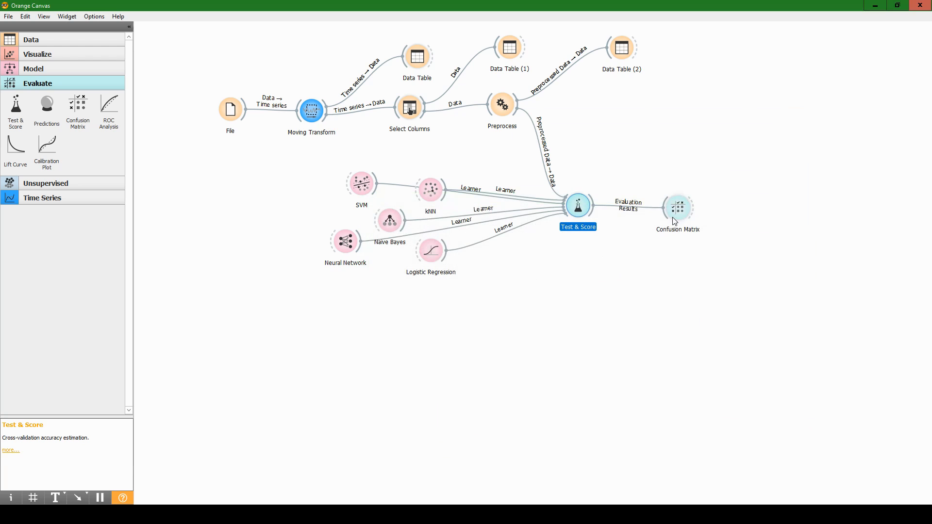
left_click_drag(695, 244, 702, 91)
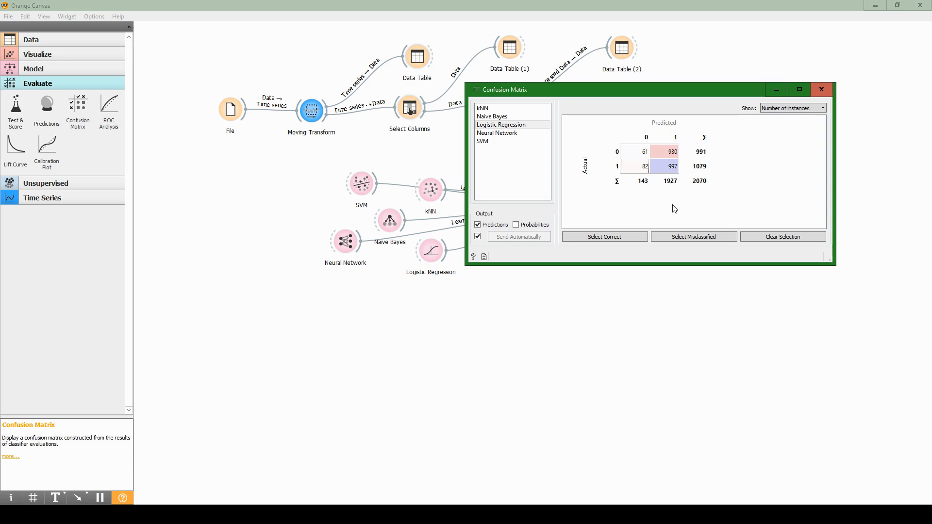
left_click(671, 169)
left_click(640, 155)
left_click_drag(641, 156, 665, 172)
left_click(664, 172)
left_click(635, 201)
Step: Examine Neural Network's confusion matrix, focusing on the predicted 1 column
left_click(506, 135)
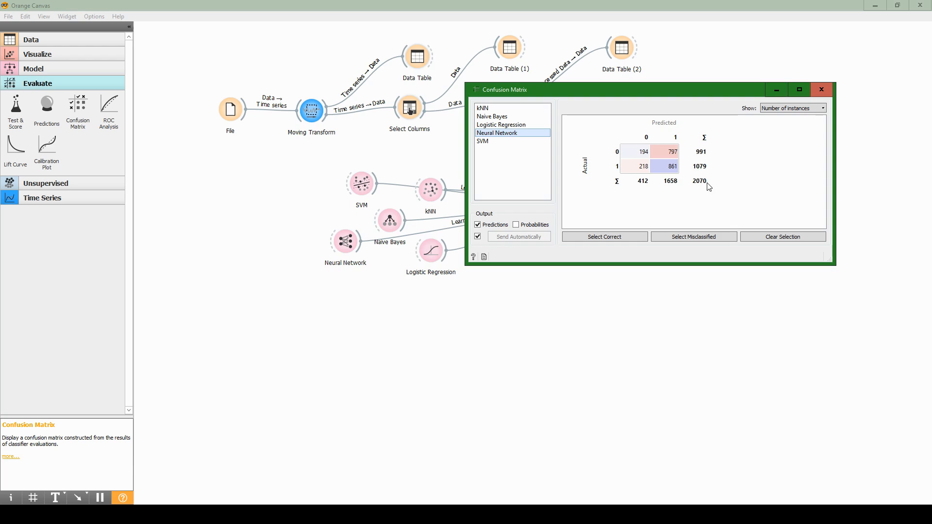
left_click(672, 153)
mouse_move(670, 164)
left_mouse_down()
mouse_move(670, 149)
mouse_move(669, 171)
left_mouse_up()
Step: Examine SVM's confusion matrix alongside the workflow, then close the Confusion Matrix
left_click(499, 141)
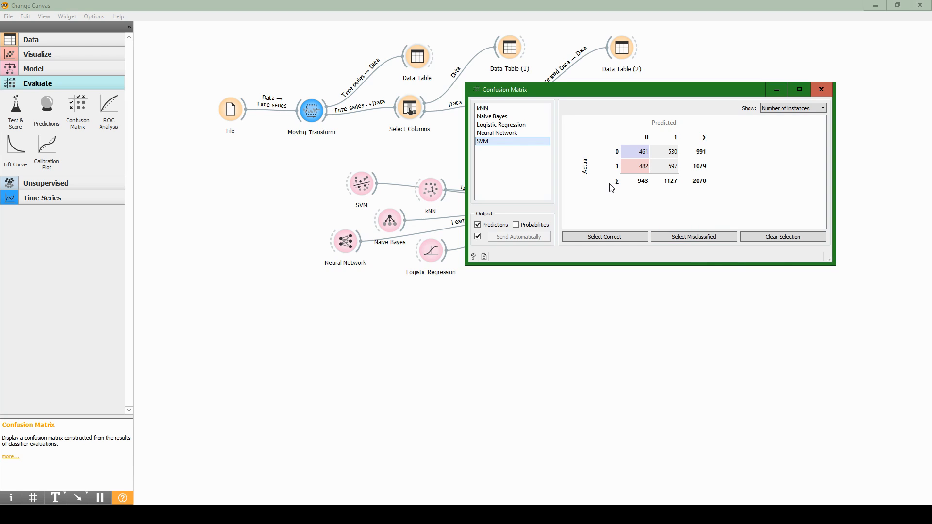
left_click_drag(695, 97, 563, 297)
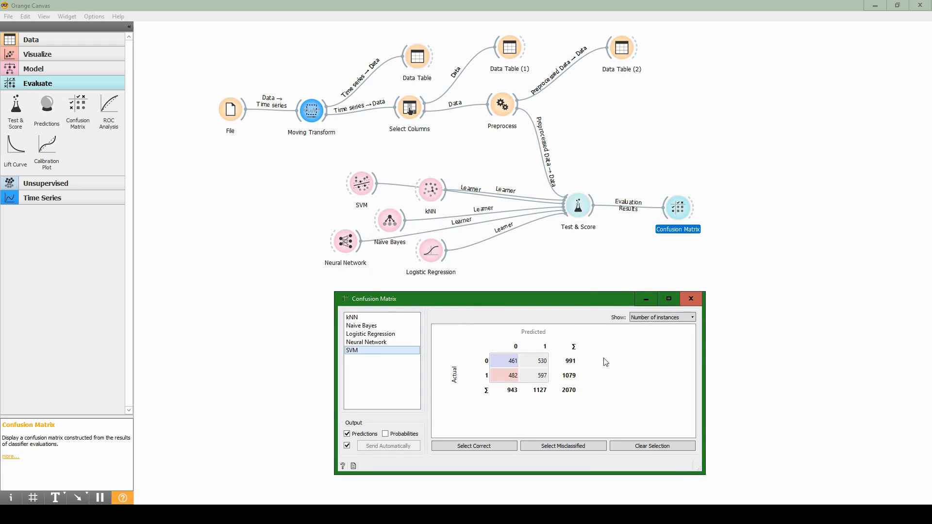
left_click_drag(590, 306, 741, 281)
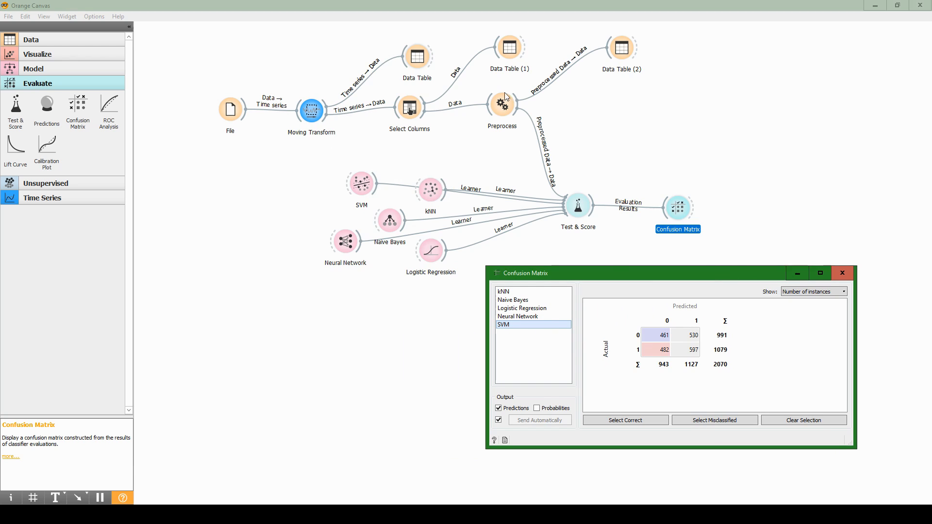
mouse_move(656, 280)
left_mouse_down()
mouse_move(657, 262)
mouse_move(649, 269)
left_mouse_up()
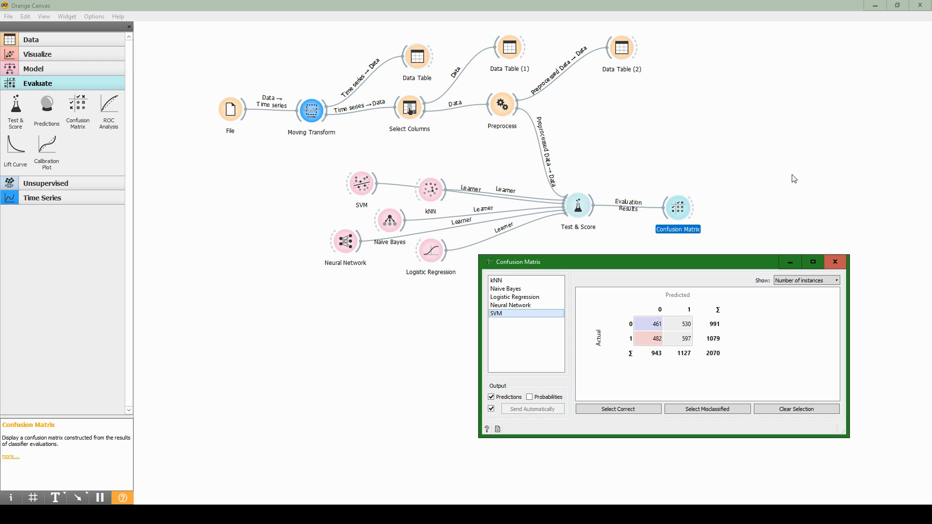
left_click(831, 264)
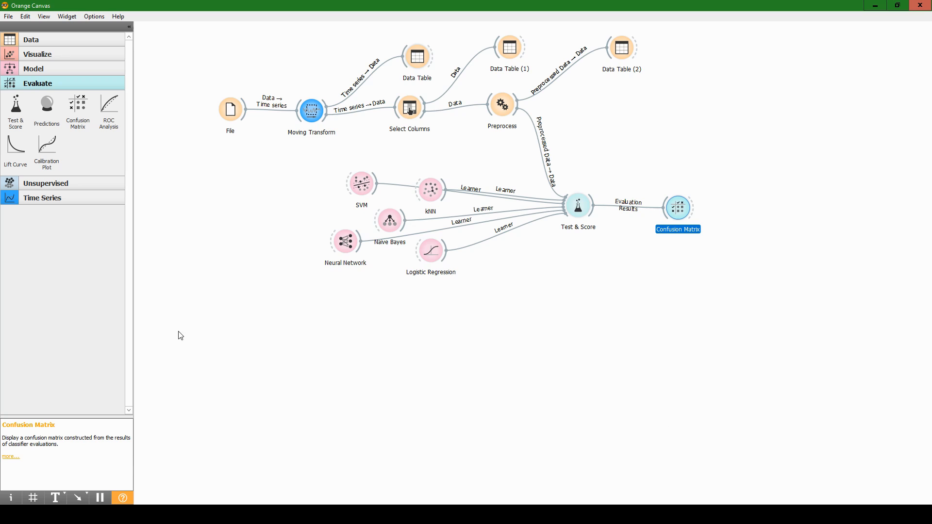
Step: Add a Predictions widget to the workflow and place it in the empty area below Logistic Regression and Test & Score
left_click_drag(216, 84, 523, 148)
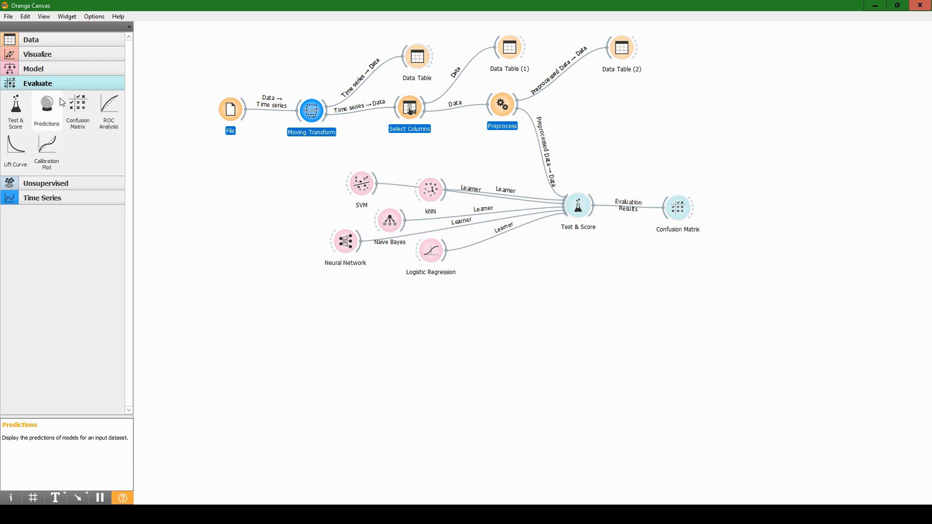
left_click(63, 67)
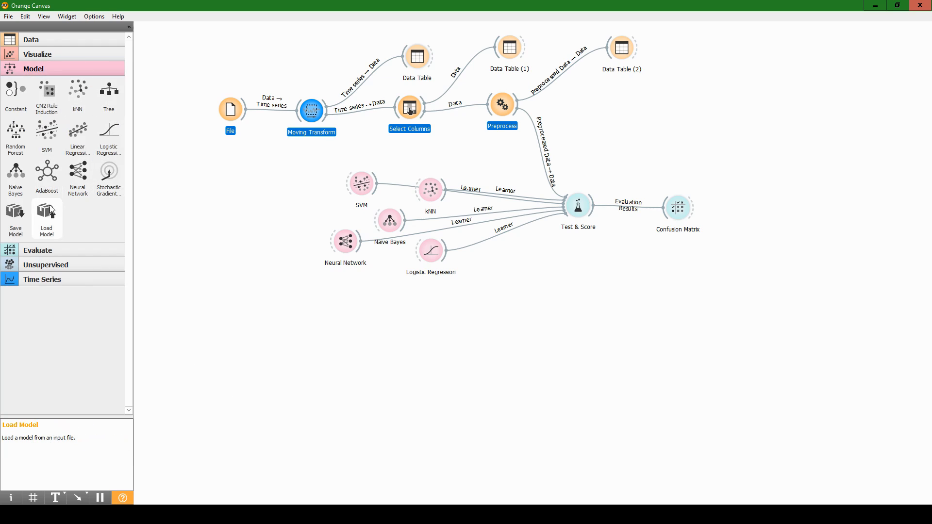
left_click(48, 249)
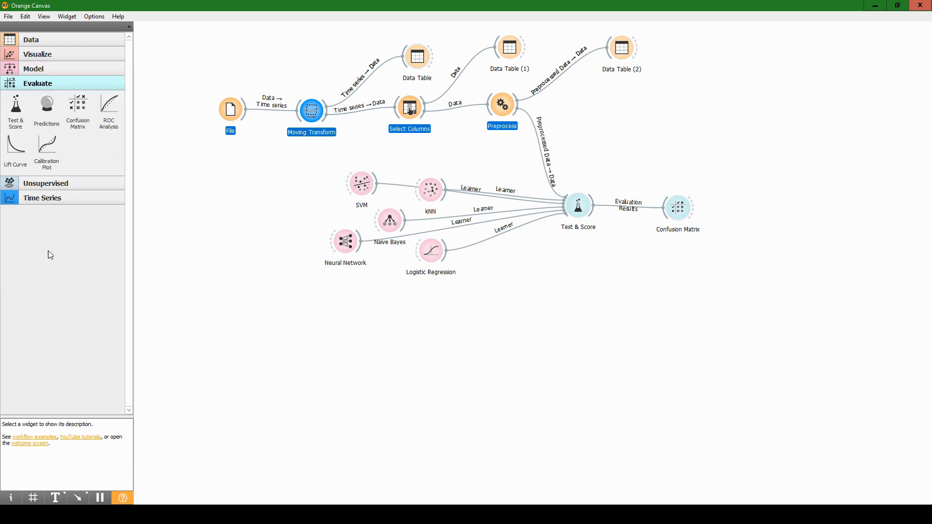
left_click(47, 110)
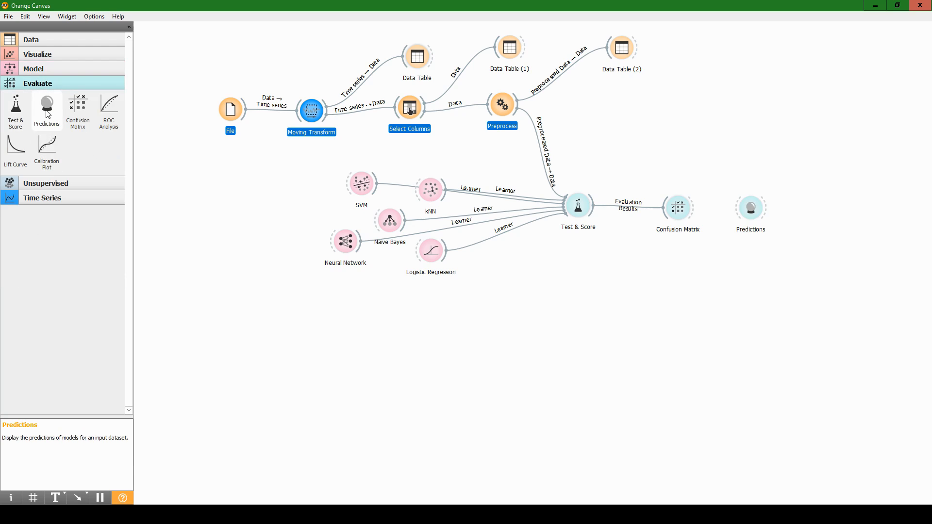
left_click_drag(746, 208, 512, 379)
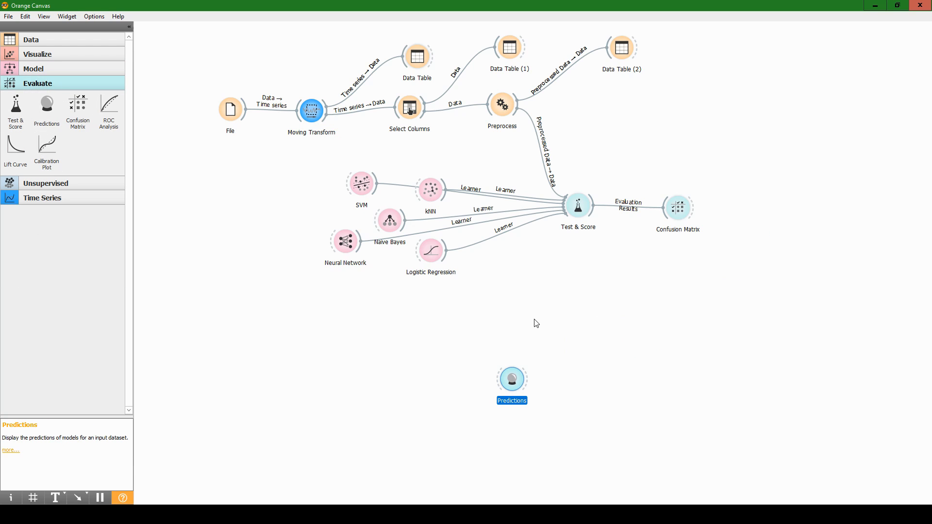